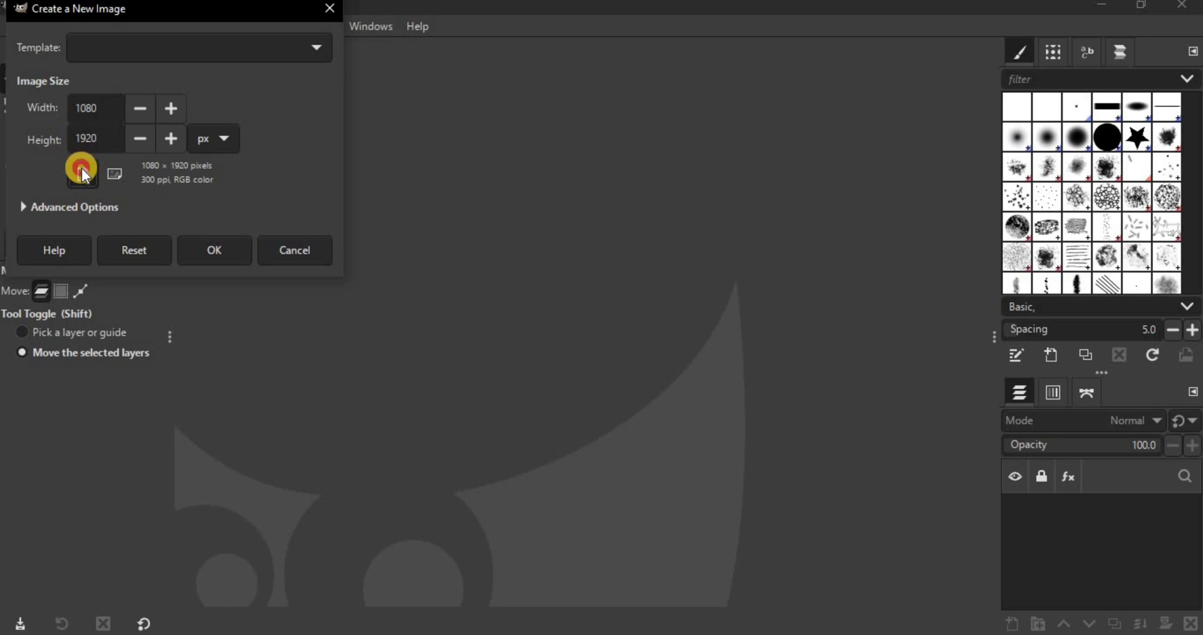
Create a new 1080 × 1920 px image and place texture.jpg in it as a layer covering the canvas
{"action": "left_click", "coordinate": [208, 249]}
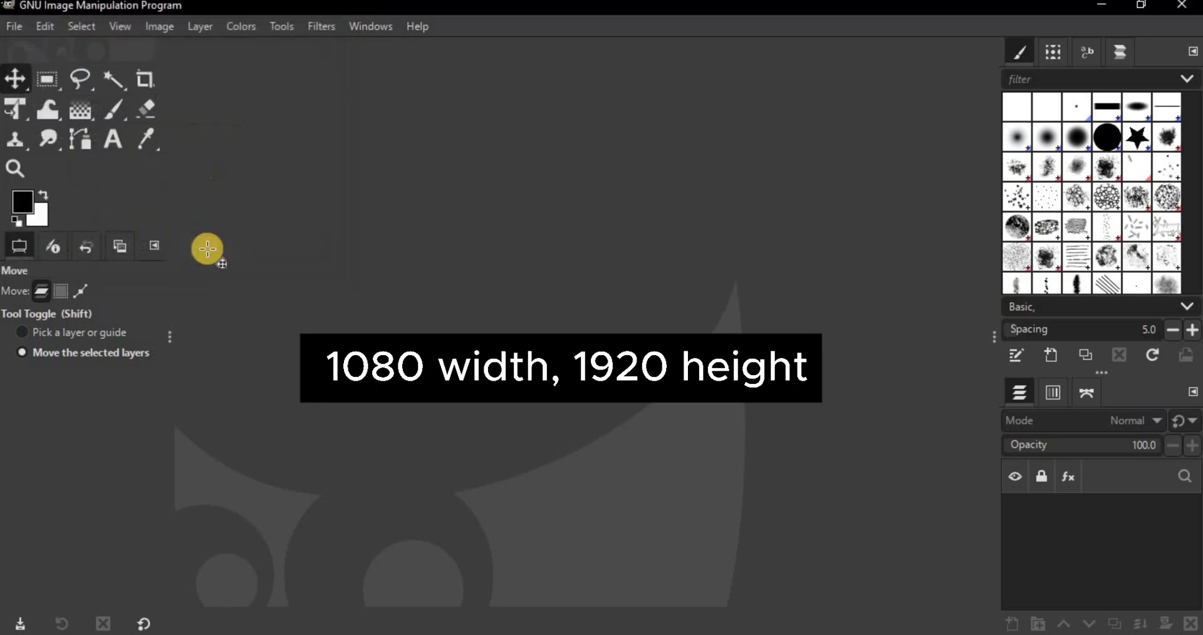
{"action": "left_click", "coordinate": [13, 26]}
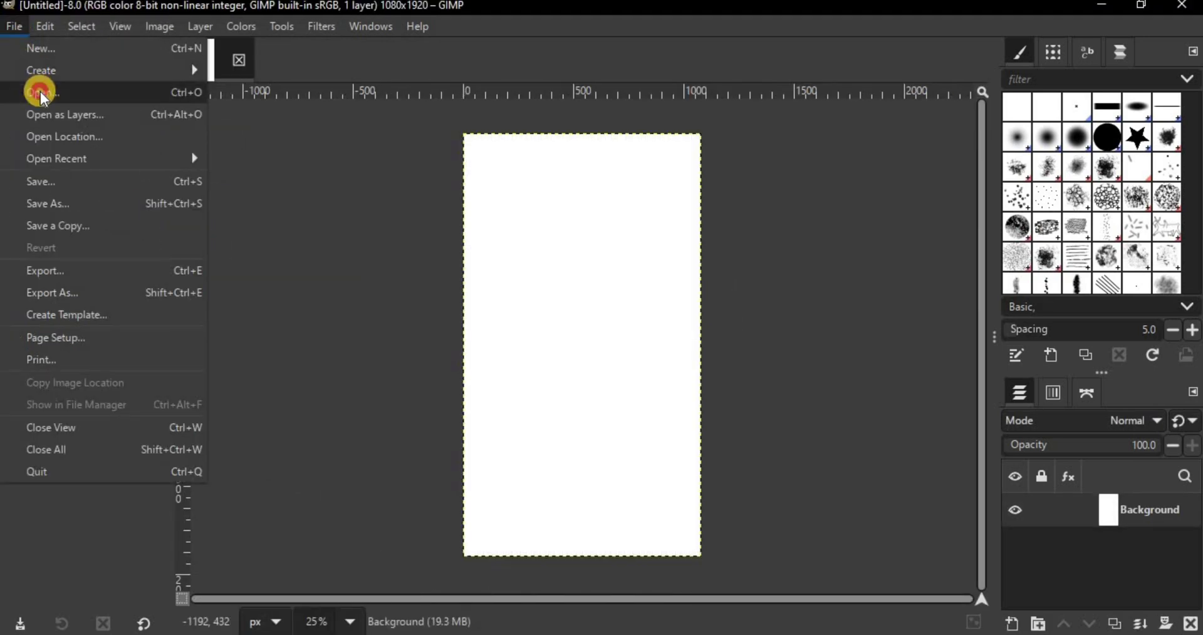
{"action": "left_click", "coordinate": [41, 91]}
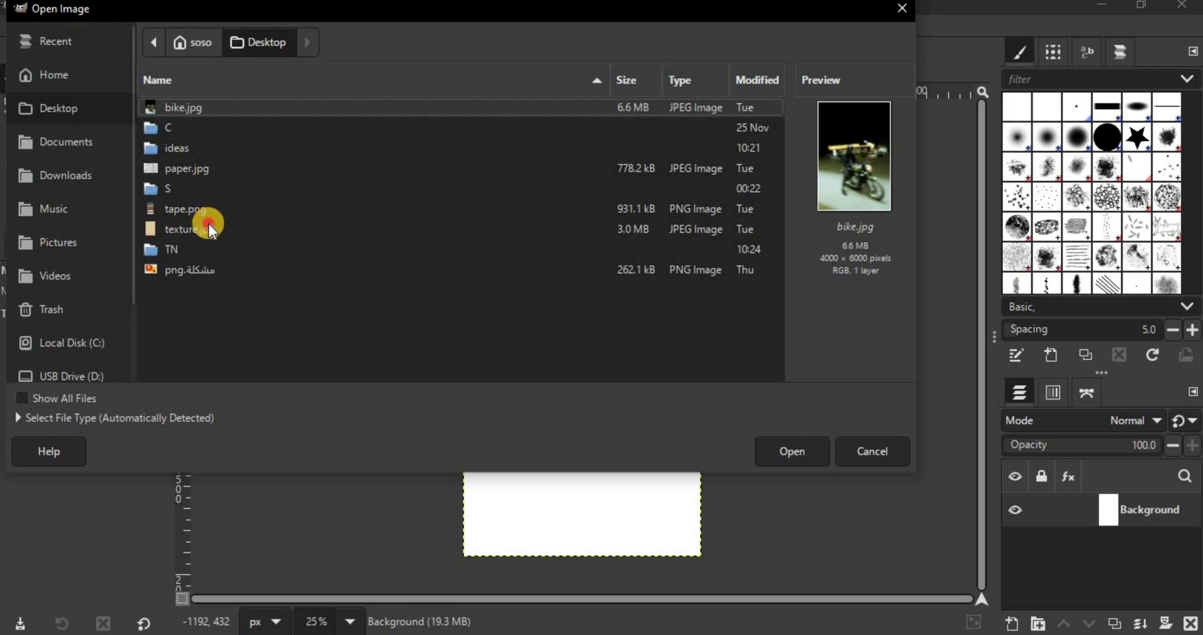
{"action": "left_click", "coordinate": [208, 226]}
{"action": "left_click", "coordinate": [788, 440]}
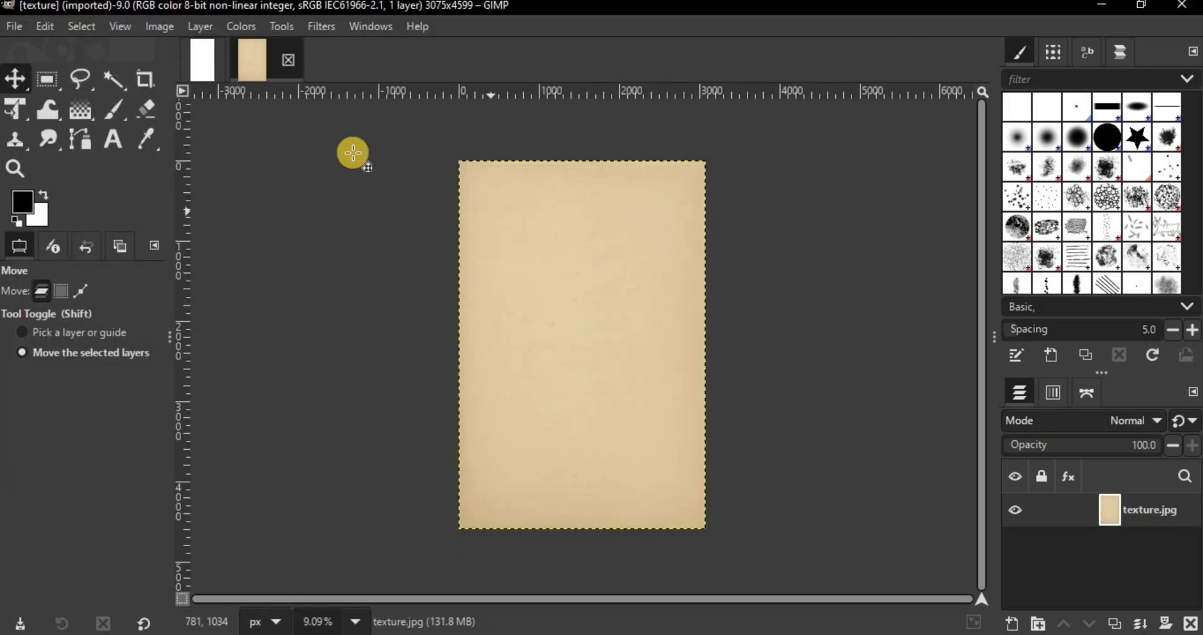
{"action": "left_click_drag", "start_coordinate": [254, 59], "coordinate": [551, 275]}
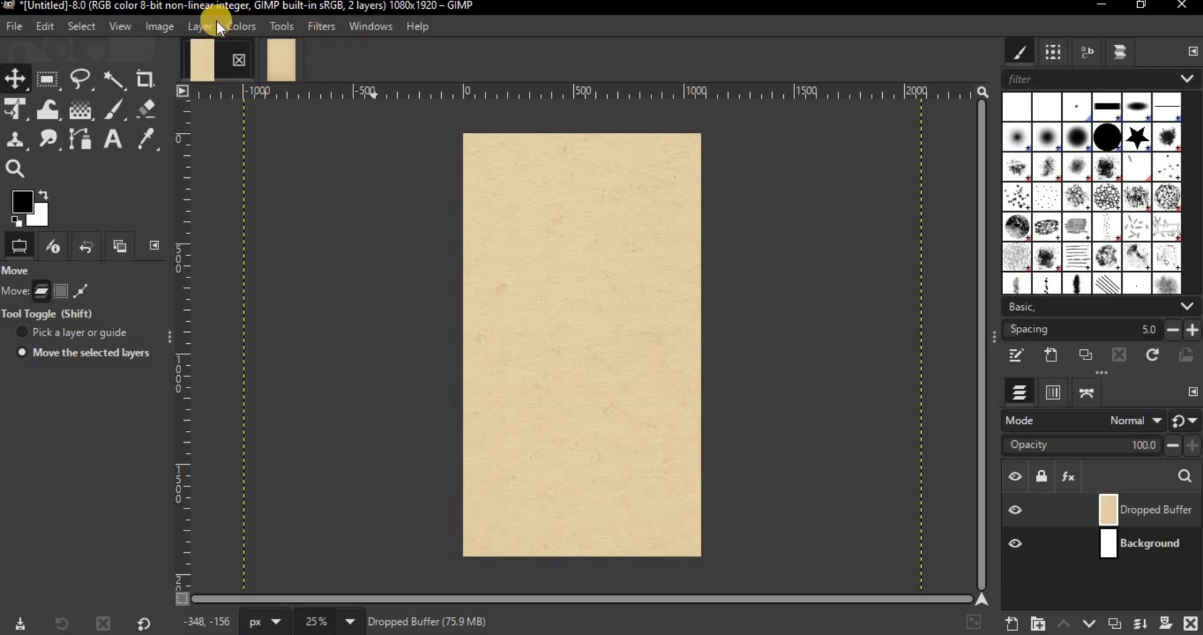
Hide the layer boundary in the portrait image and close the separate texture image
{"action": "left_click", "coordinate": [120, 29]}
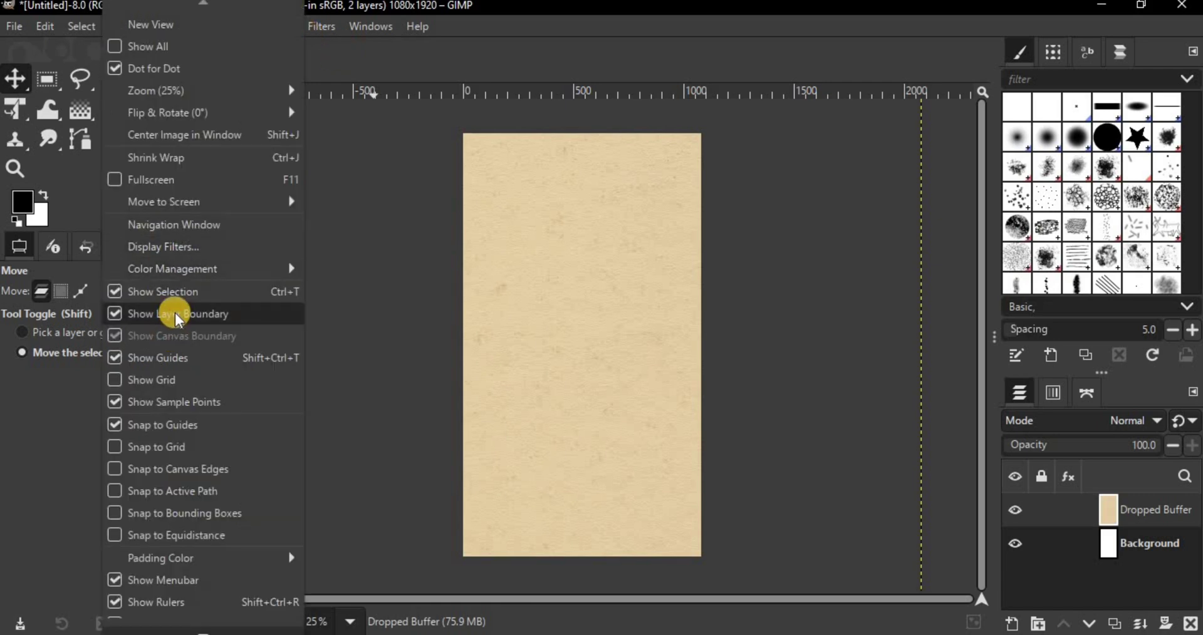
{"action": "left_click", "coordinate": [175, 314]}
{"action": "left_click", "coordinate": [272, 66]}
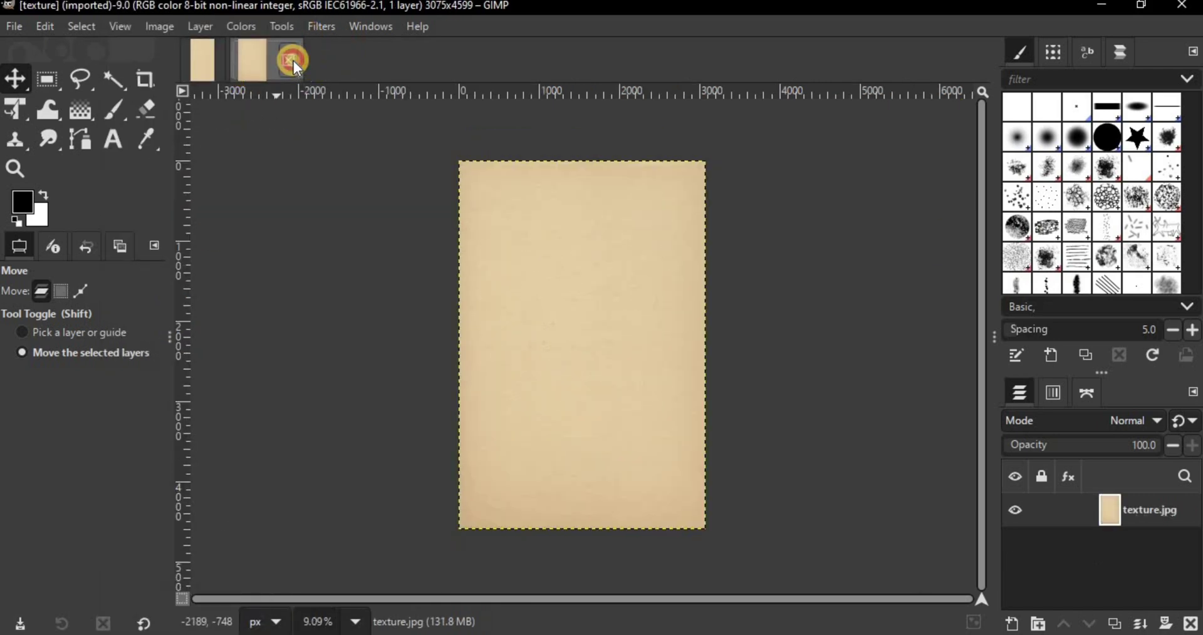
{"action": "left_click", "coordinate": [290, 60]}
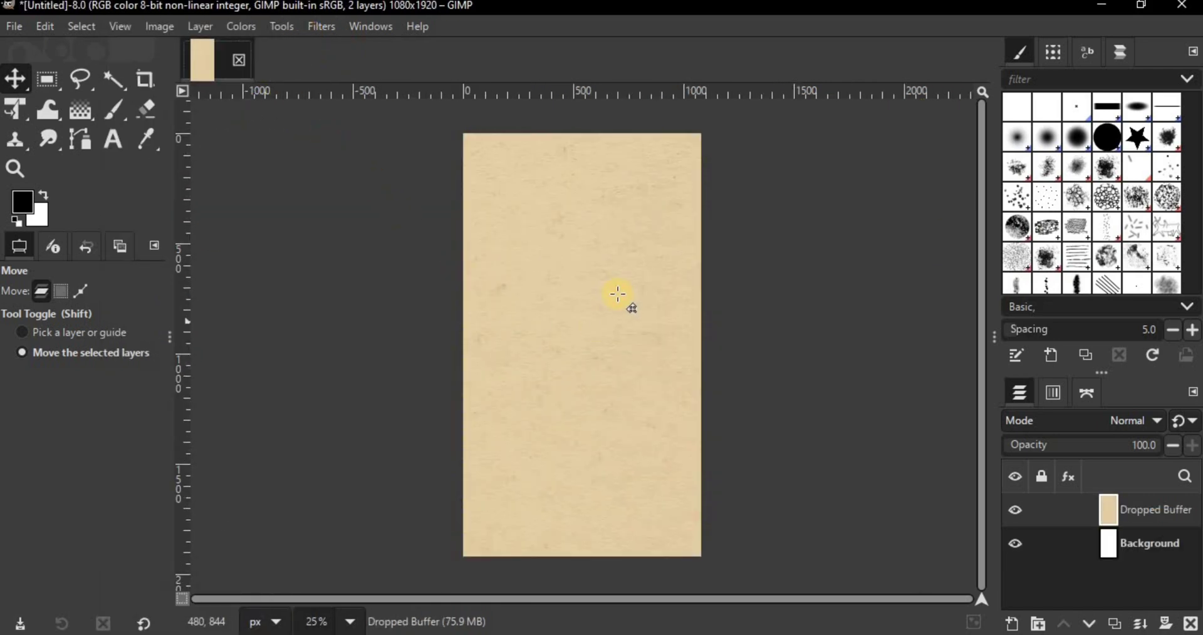
Apply Hue-Saturation to the texture layer with hue 45.4, lightness -50.4 and saturation about -48
{"action": "left_click", "coordinate": [246, 25]}
{"action": "left_click", "coordinate": [272, 93]}
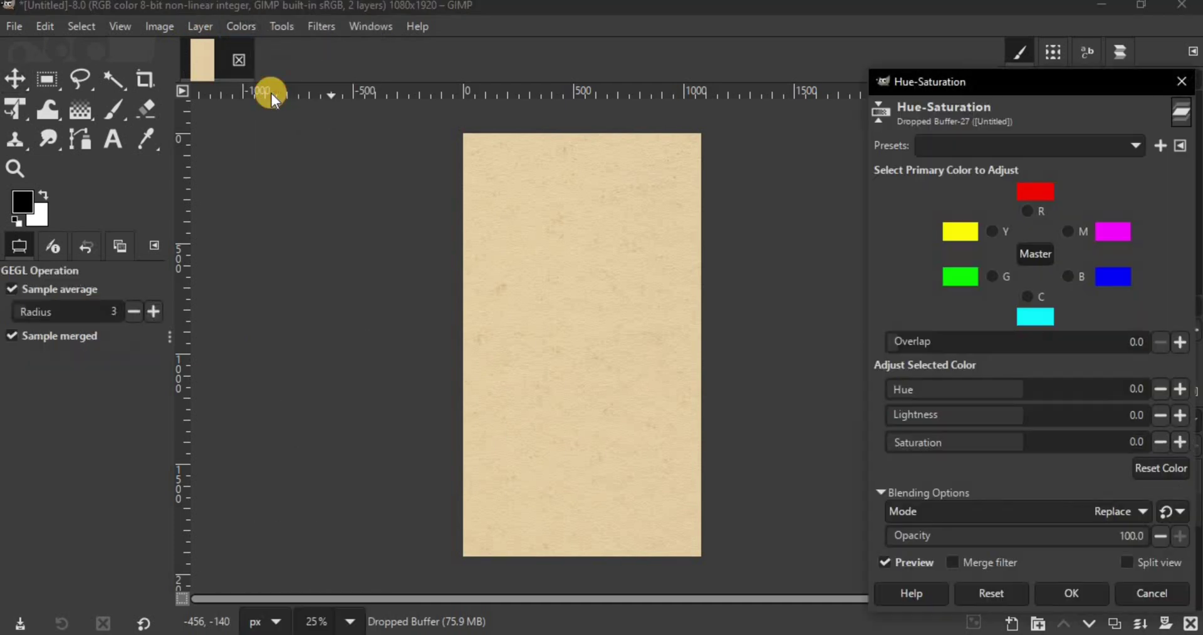
{"action": "left_click_drag", "start_coordinate": [1026, 393], "coordinate": [961, 416]}
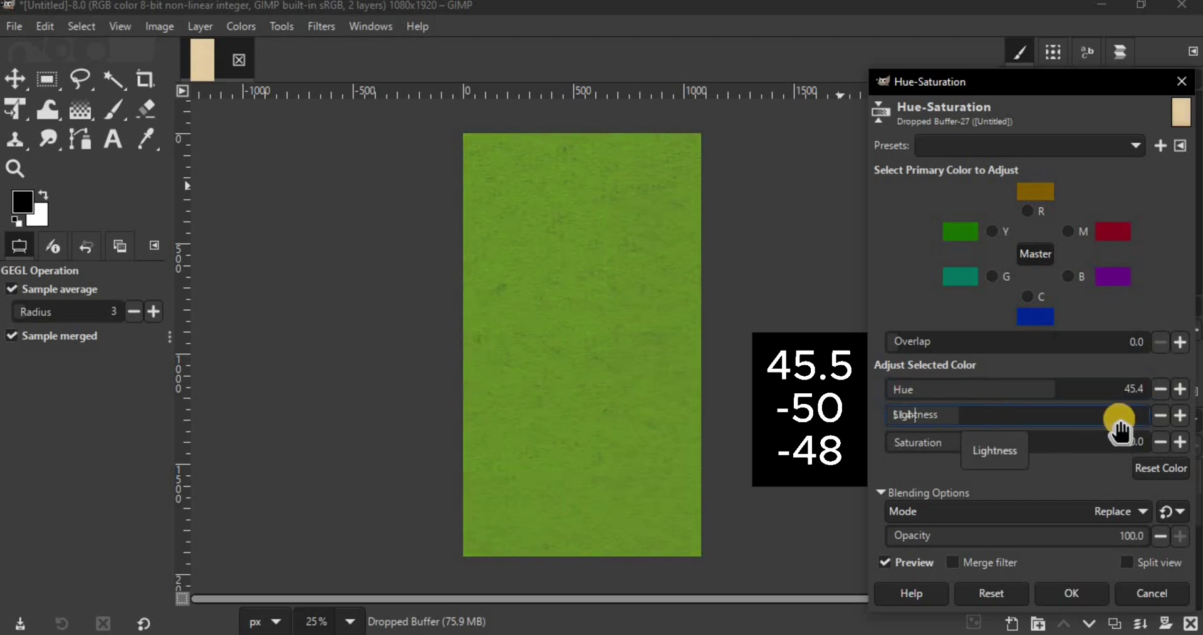
{"action": "left_click_drag", "start_coordinate": [1074, 439], "coordinate": [959, 437]}
{"action": "left_click", "coordinate": [1096, 592]}
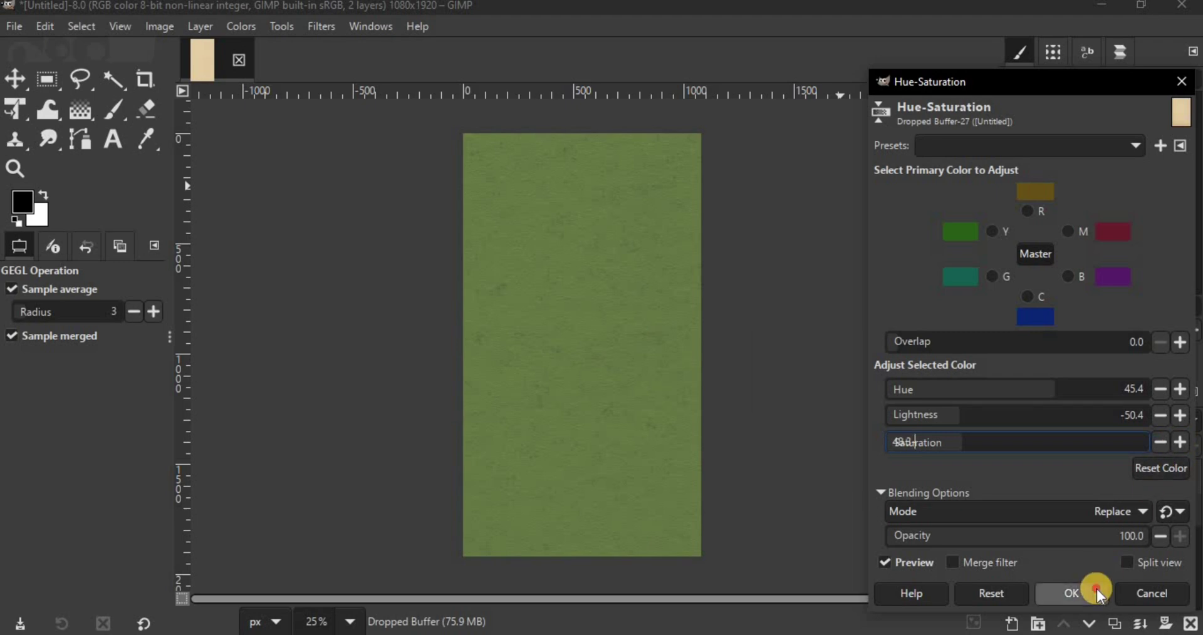
Darken the texture layer with Levels, using input black point 40, gamma 0.56 and output range about 8 to 208
{"action": "left_click", "coordinate": [241, 28]}
{"action": "left_click", "coordinate": [268, 198]}
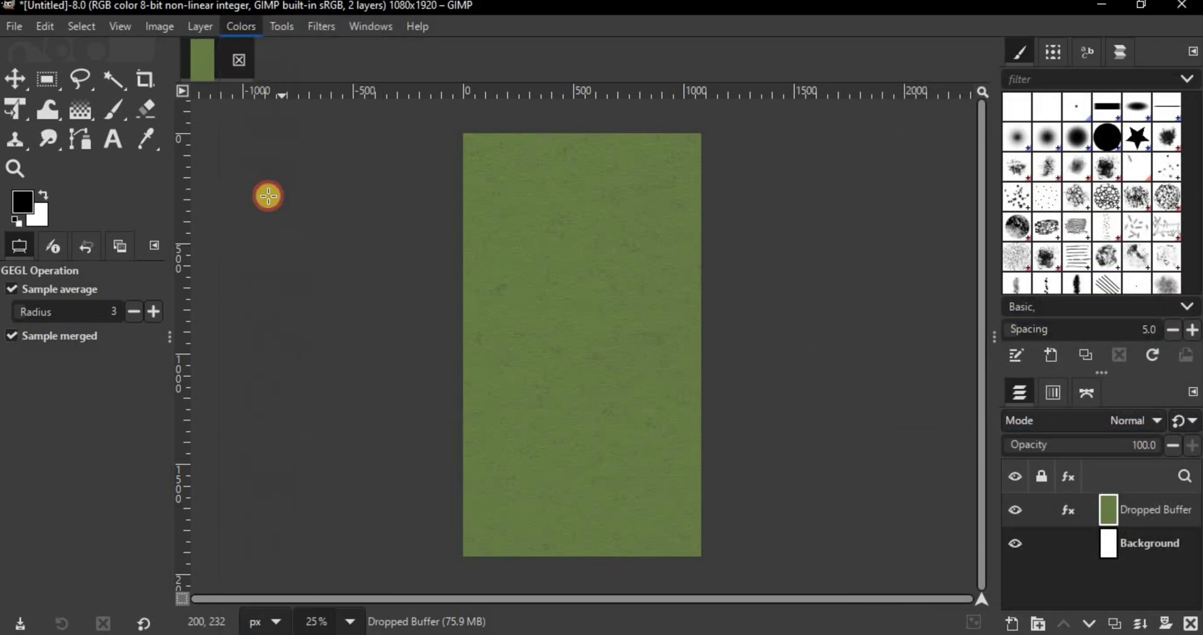
{"action": "left_click_drag", "start_coordinate": [749, 314], "coordinate": [814, 311]}
{"action": "left_click", "coordinate": [824, 334]}
{"action": "left_click", "coordinate": [824, 334]}
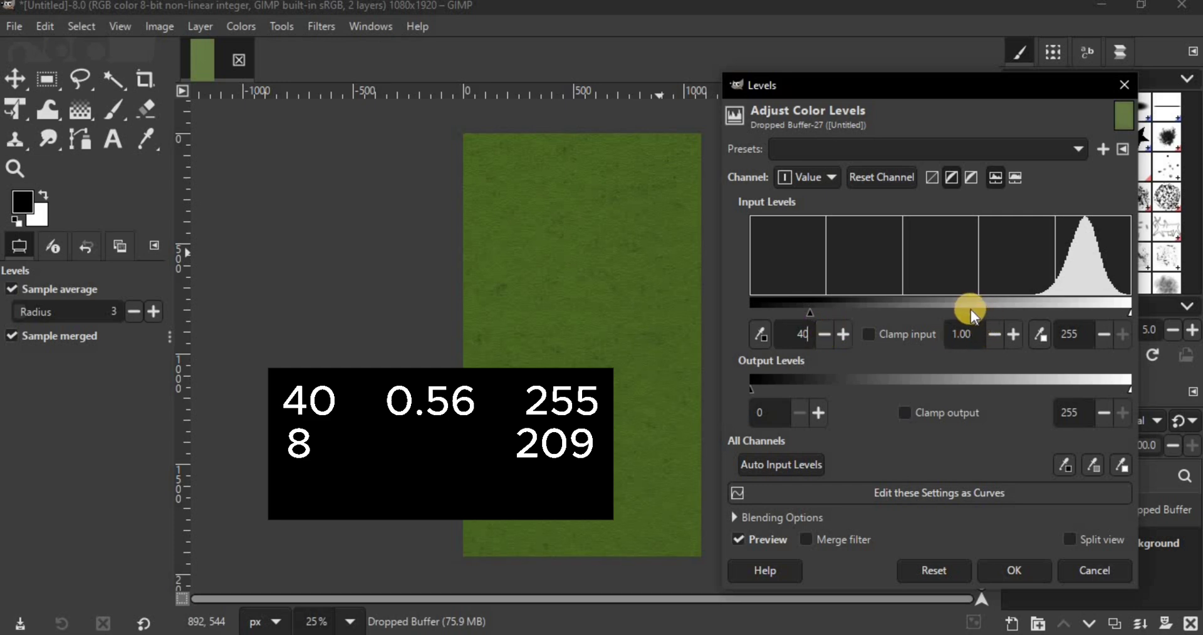
{"action": "left_click_drag", "start_coordinate": [972, 311], "coordinate": [1020, 311]}
{"action": "left_click_drag", "start_coordinate": [1129, 387], "coordinate": [1072, 388]}
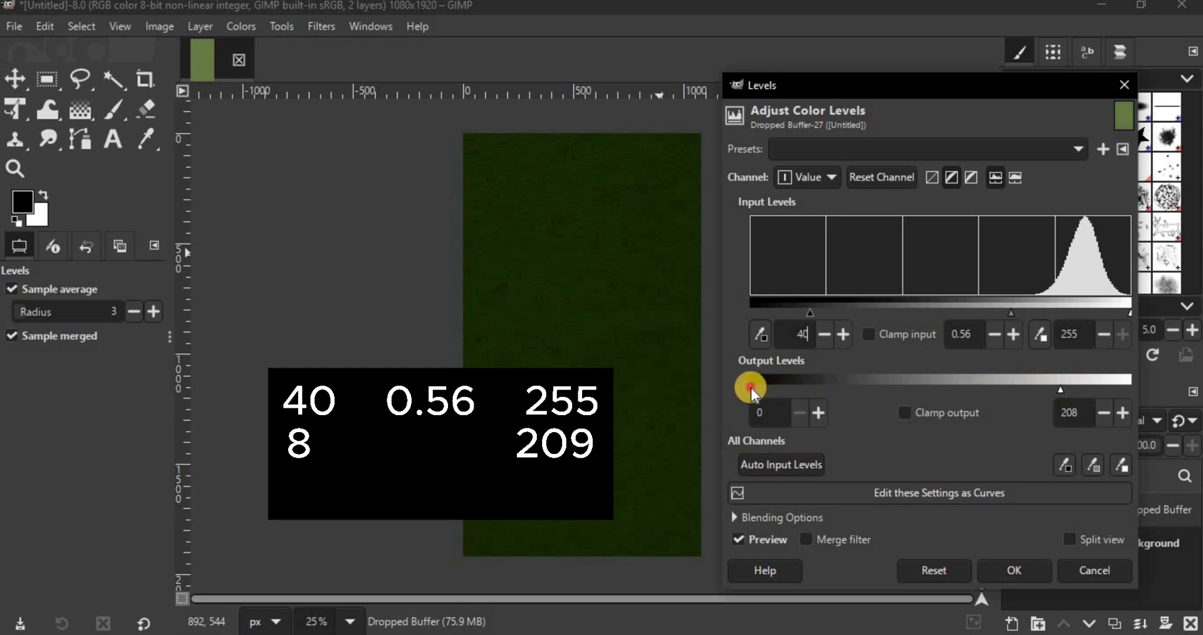
{"action": "left_click", "coordinate": [990, 570]}
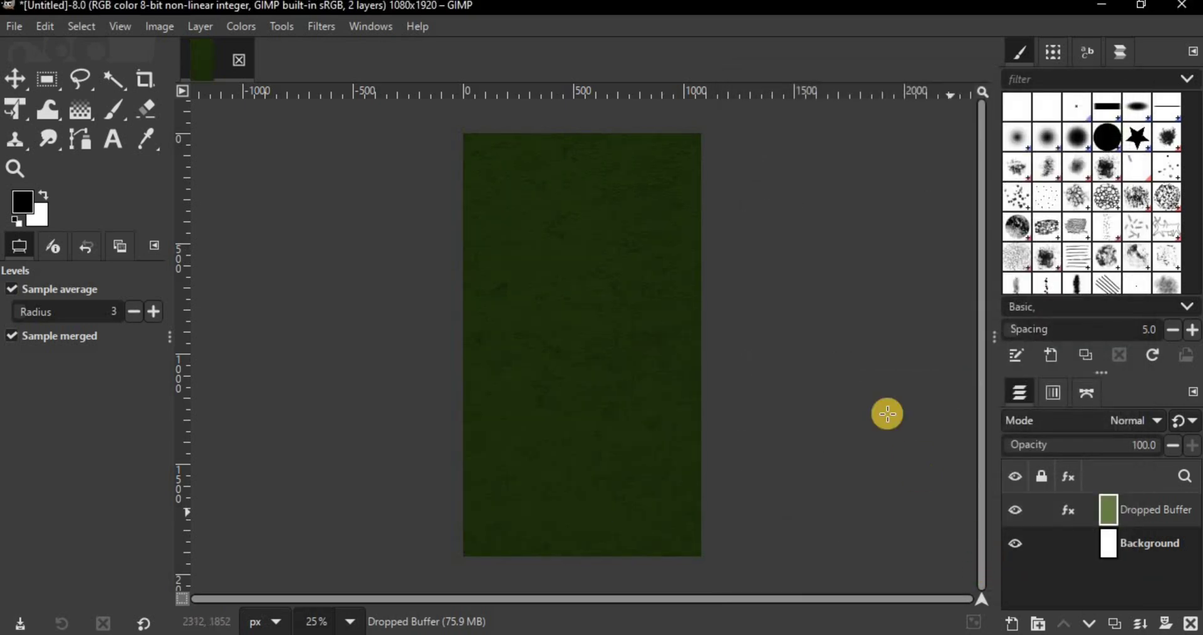
Open bike.jpg, add it to the portrait image as a new top layer, and close the separate bike image
{"action": "left_click", "coordinate": [14, 26]}
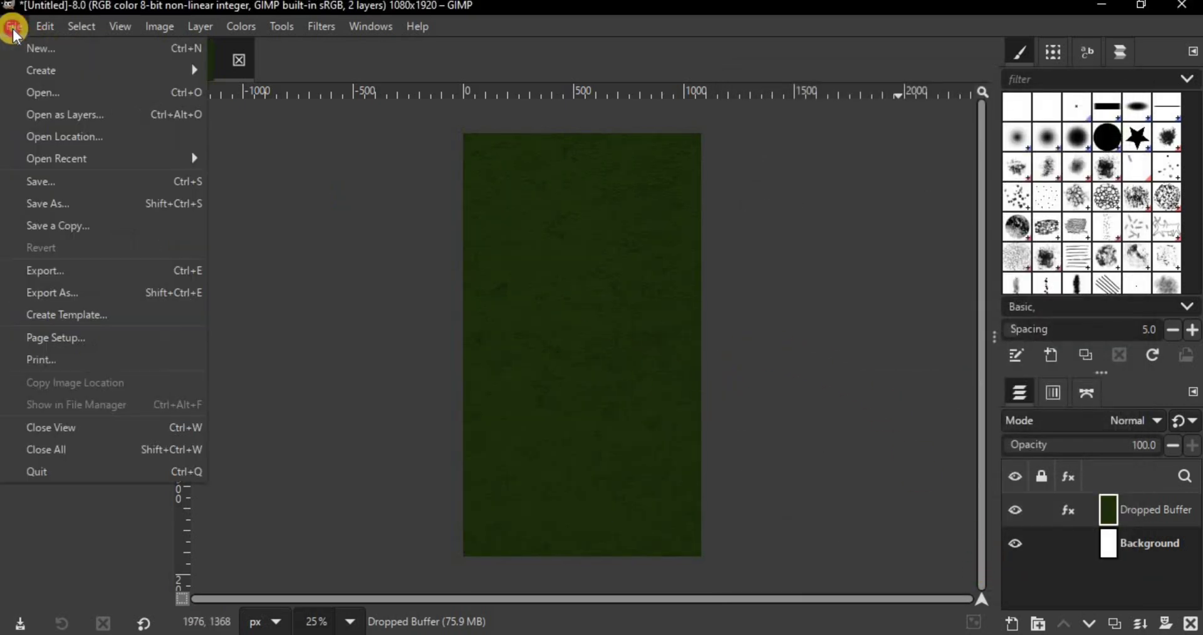
{"action": "left_click", "coordinate": [37, 94]}
{"action": "left_click", "coordinate": [183, 107]}
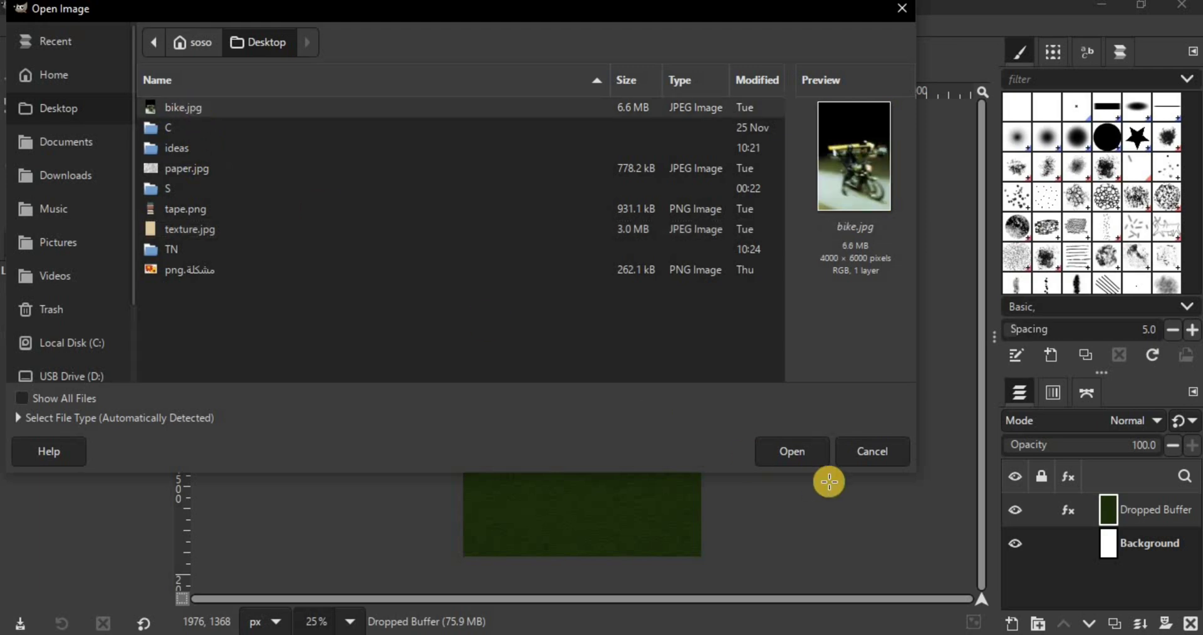
{"action": "left_click", "coordinate": [791, 451]}
{"action": "left_click_drag", "start_coordinate": [257, 66], "coordinate": [545, 309]}
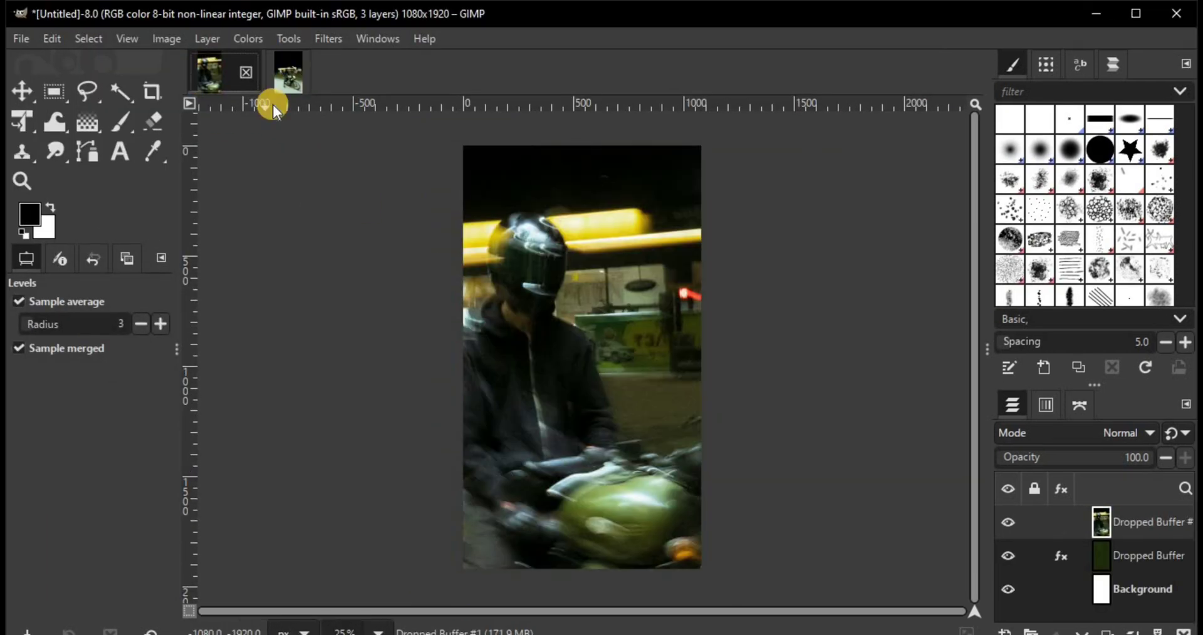
{"action": "left_click", "coordinate": [284, 69]}
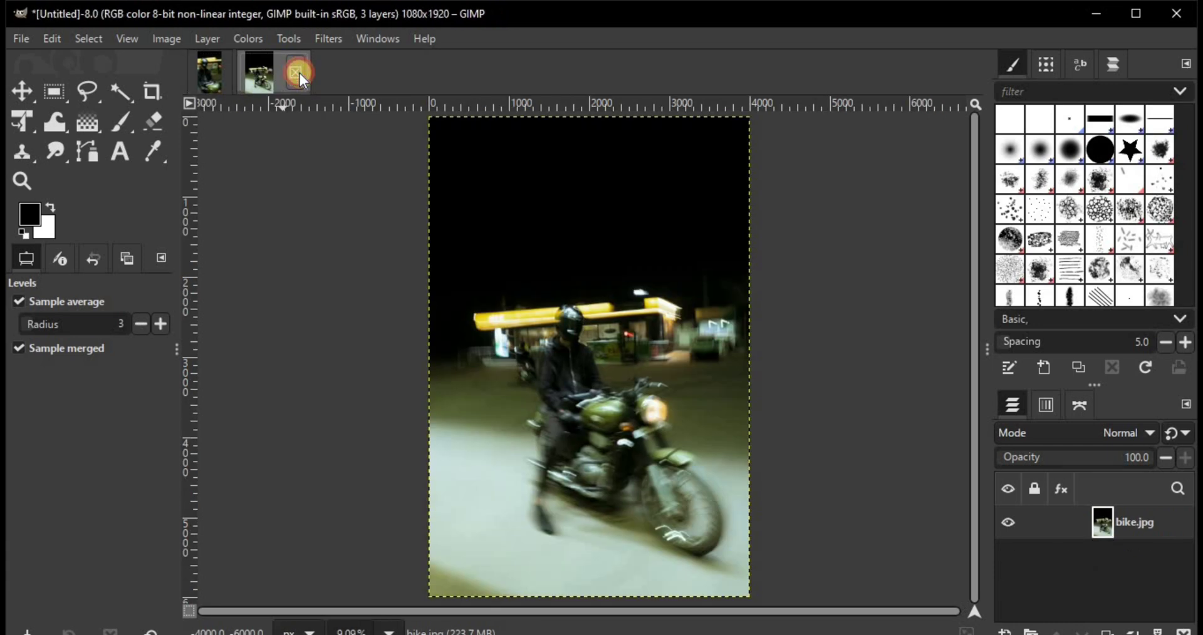
{"action": "left_click", "coordinate": [299, 72]}
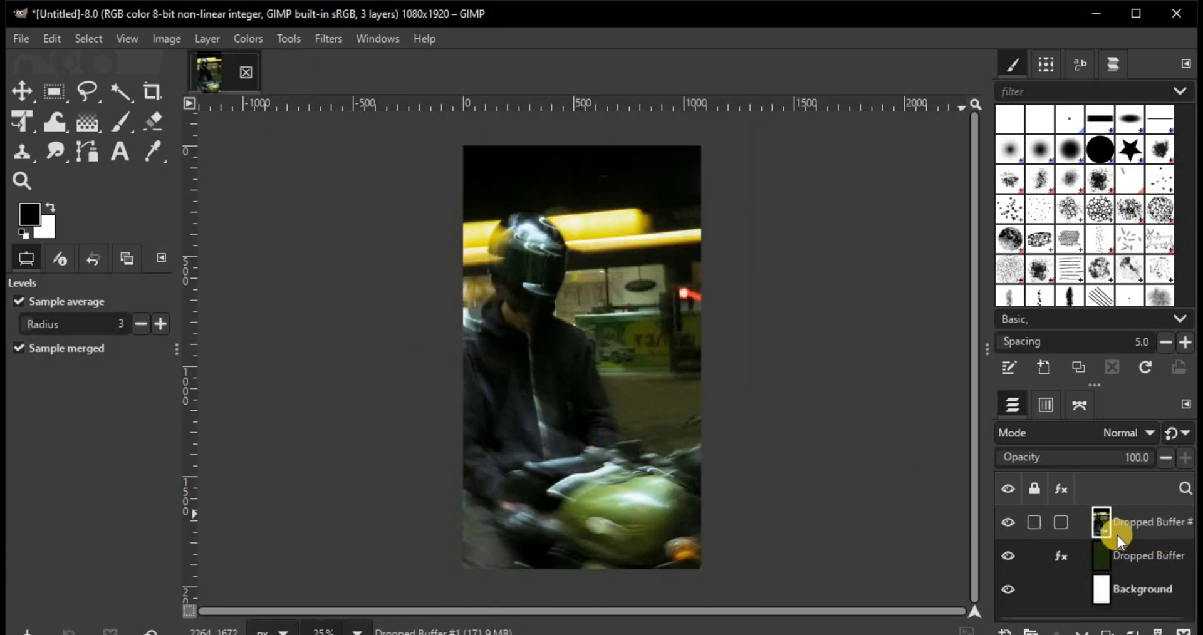
Scale the bike layer to 1270 × 1905 px and shift it left, leaving a narrow green strip along the canvas's right edge
{"action": "right_click", "coordinate": [1100, 527]}
{"action": "left_click", "coordinate": [985, 353]}
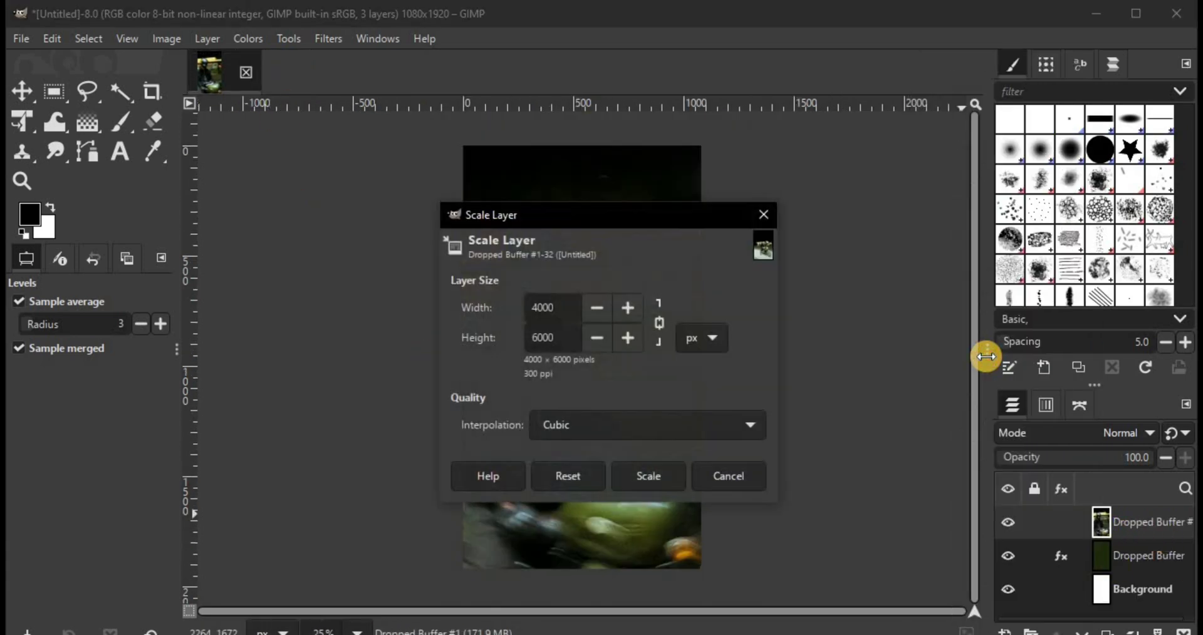
{"action": "left_click", "coordinate": [553, 308]}
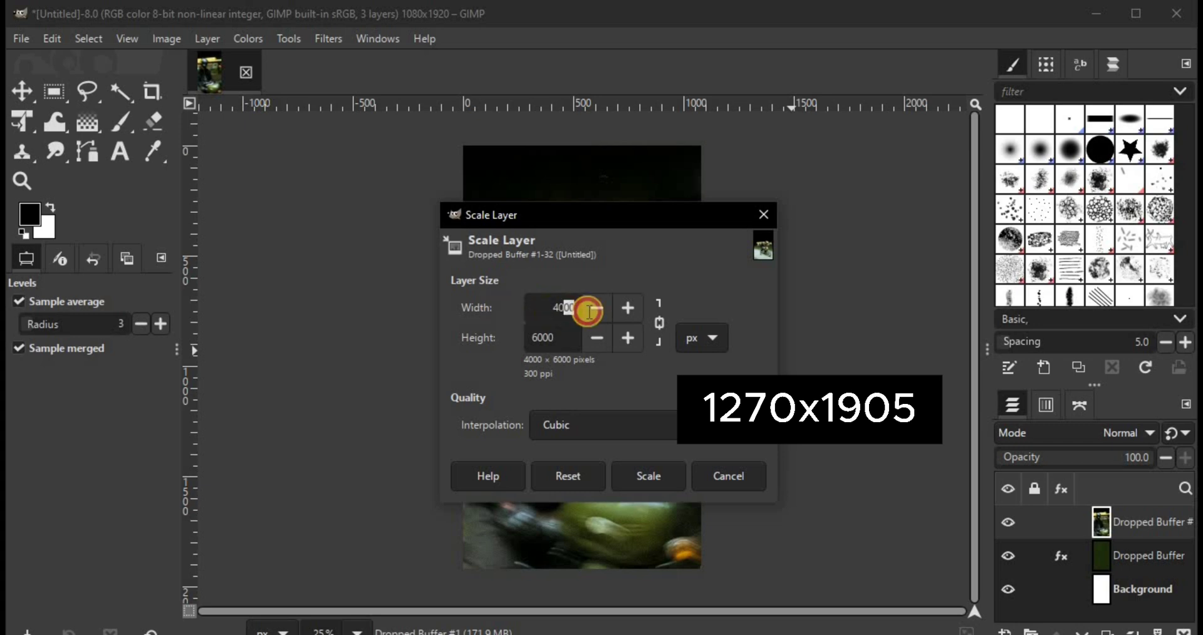
{"action": "type", "text": "1270"}
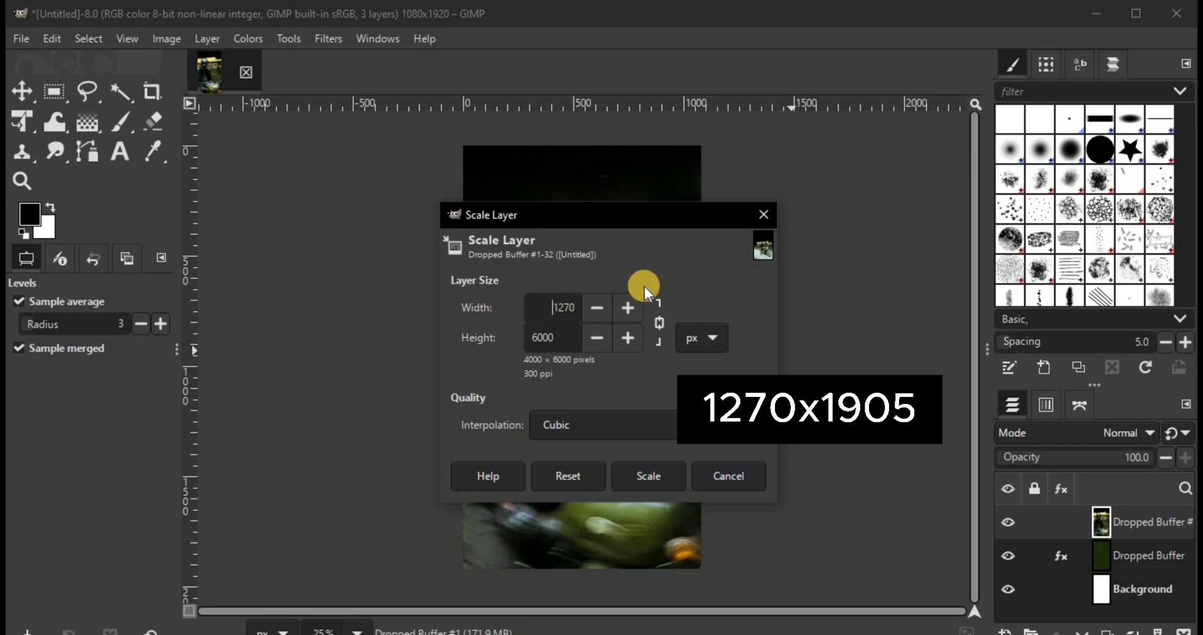
{"action": "key", "text": "Tab"}
{"action": "left_click", "coordinate": [648, 478]}
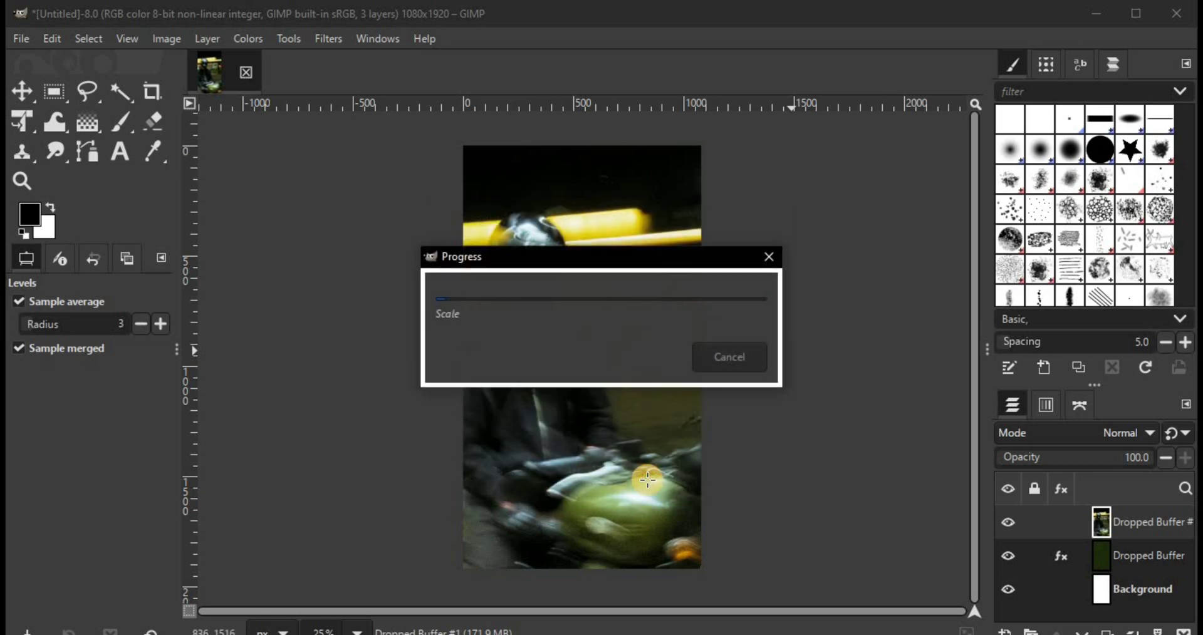
{"action": "key", "text": "m"}
{"action": "left_click_drag", "start_coordinate": [707, 494], "coordinate": [652, 495]}
Draw a closed straight-segment path loosely around the rider and motorcycle, starting and ending above the helmet
{"action": "scroll", "coordinate": [545, 470], "scroll_direction": "up", "scroll_amount": 3, "text": "ctrl"}
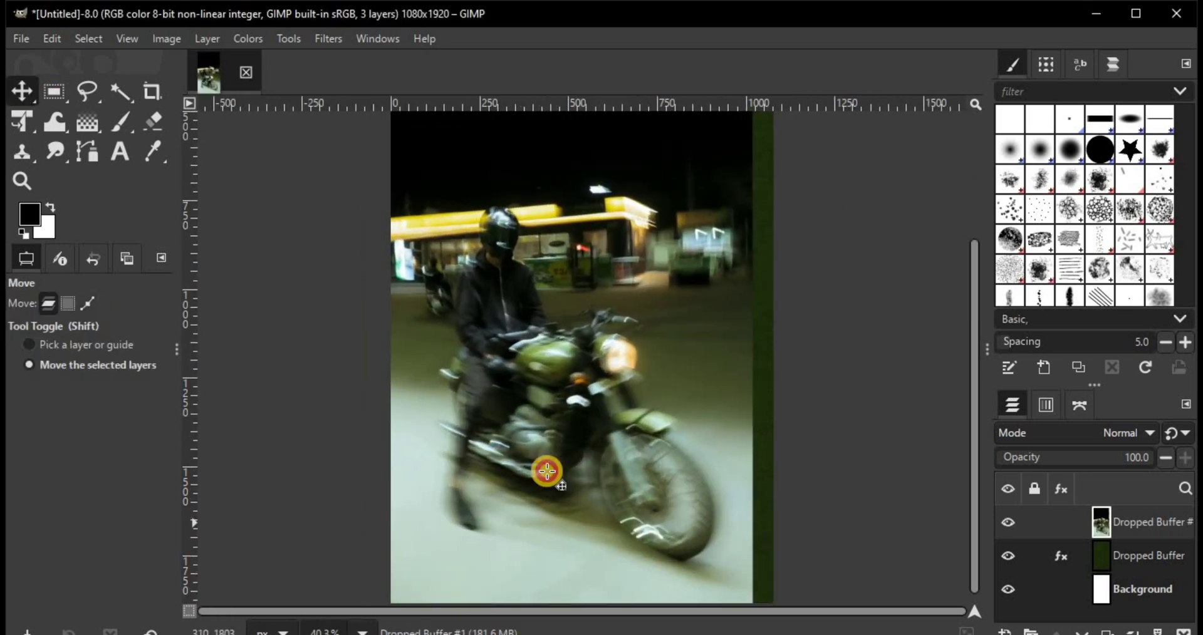
{"action": "left_click", "coordinate": [85, 154]}
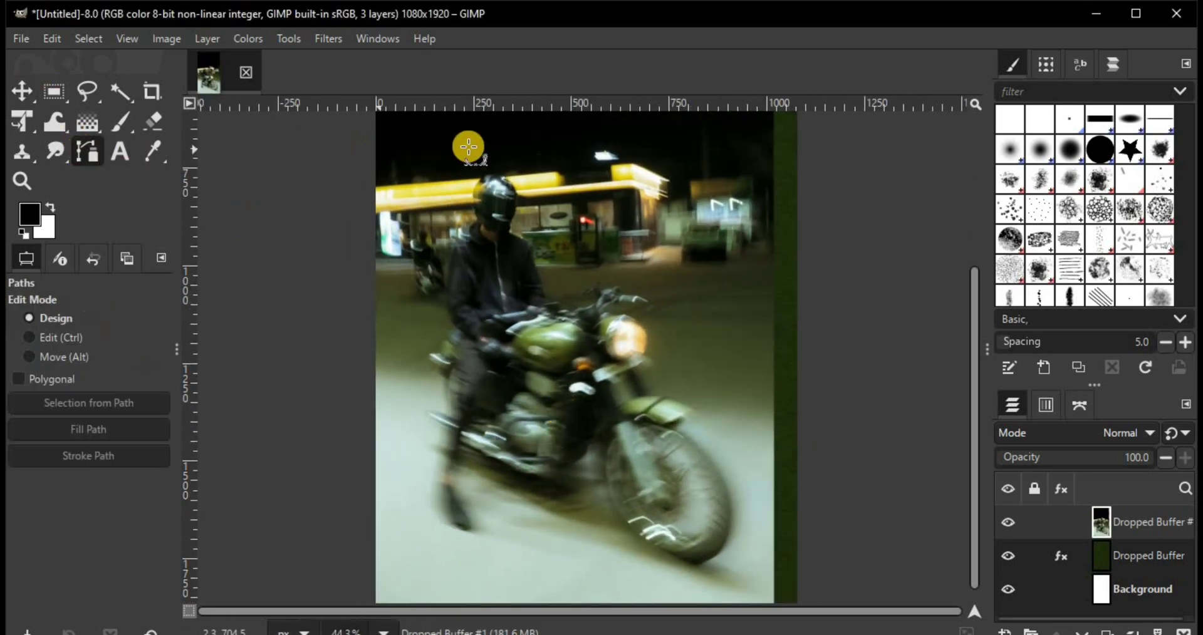
{"action": "left_click", "coordinate": [502, 145]}
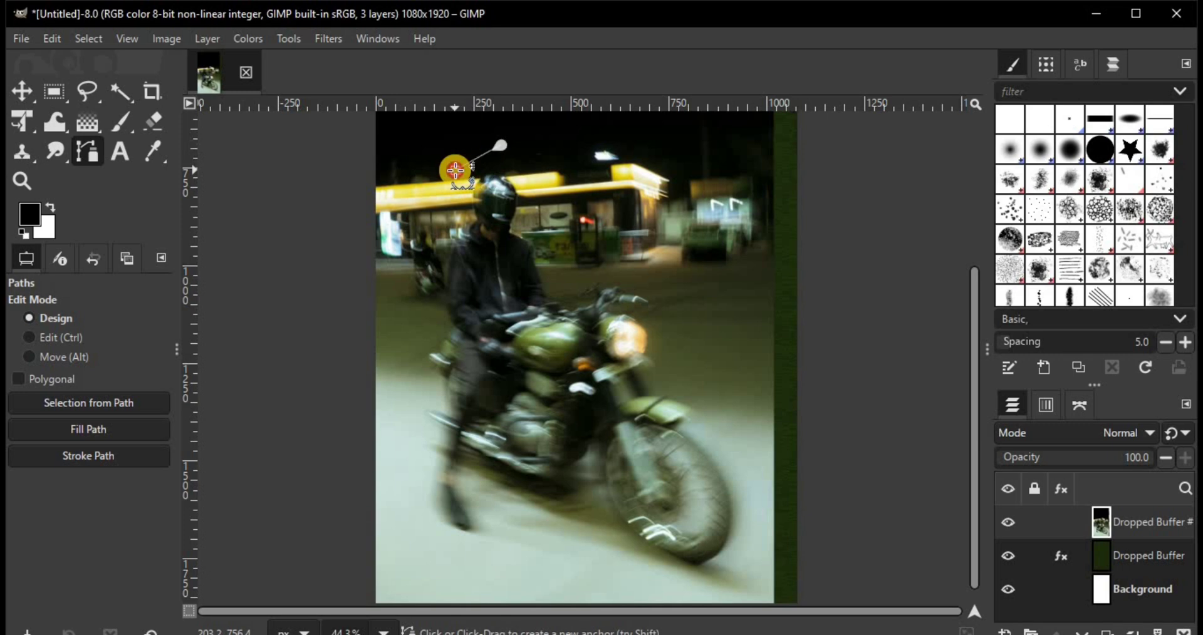
{"action": "left_click", "coordinate": [457, 203]}
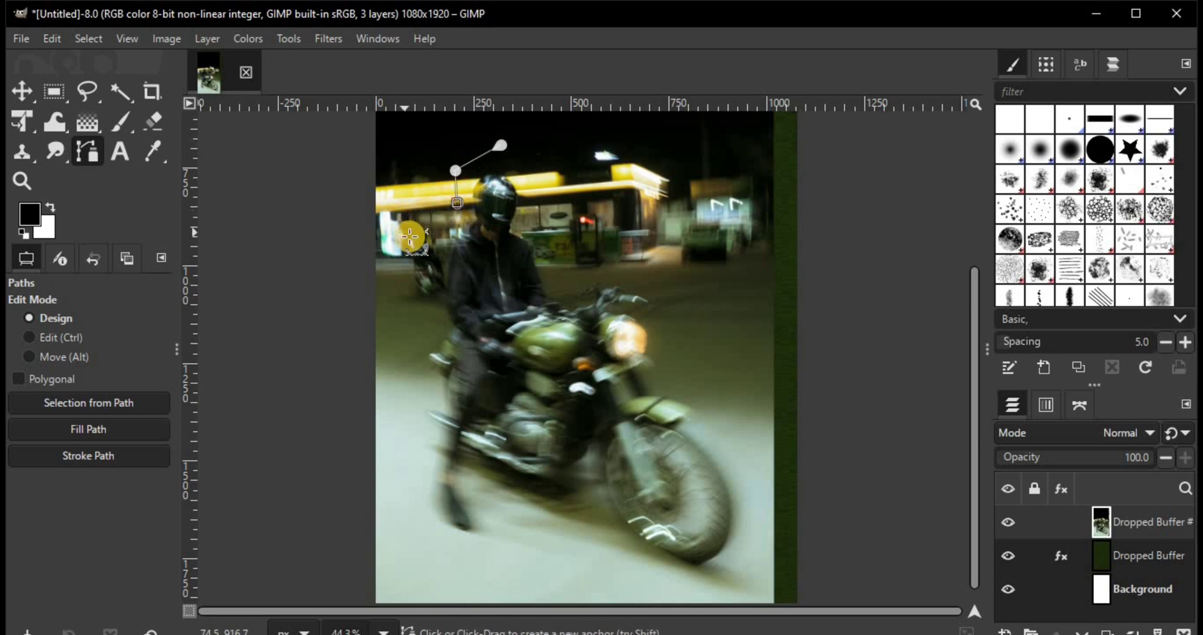
{"action": "left_click", "coordinate": [418, 240]}
{"action": "left_click", "coordinate": [419, 293]}
{"action": "left_click", "coordinate": [403, 302]}
{"action": "left_click", "coordinate": [442, 326]}
{"action": "left_click", "coordinate": [408, 326]}
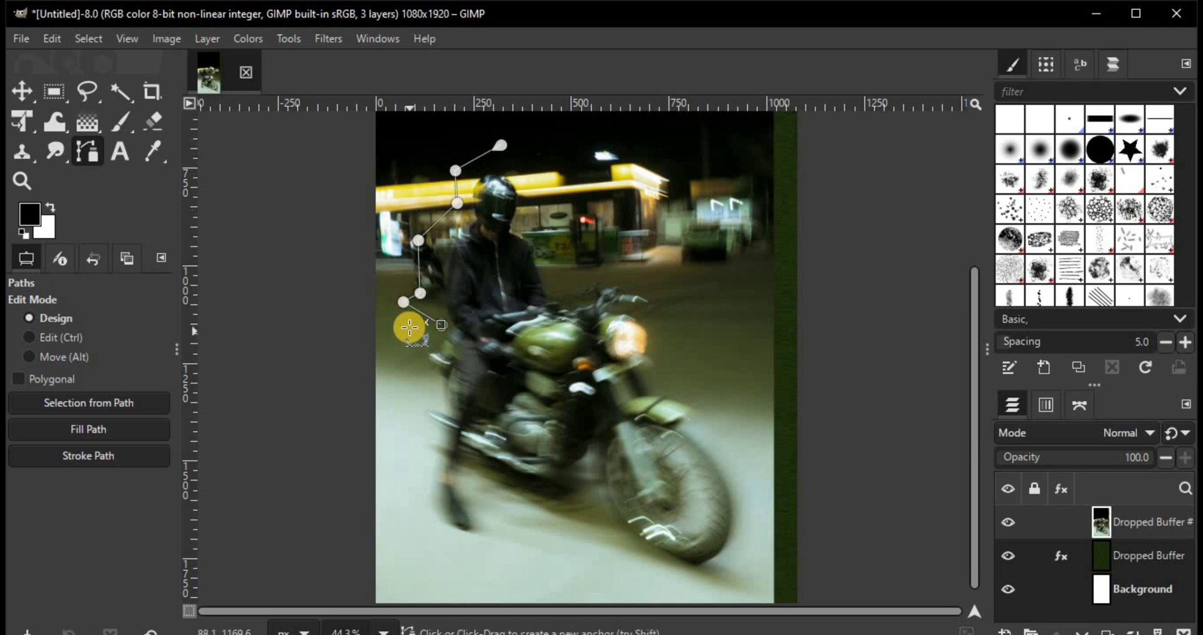
{"action": "left_click", "coordinate": [399, 372]}
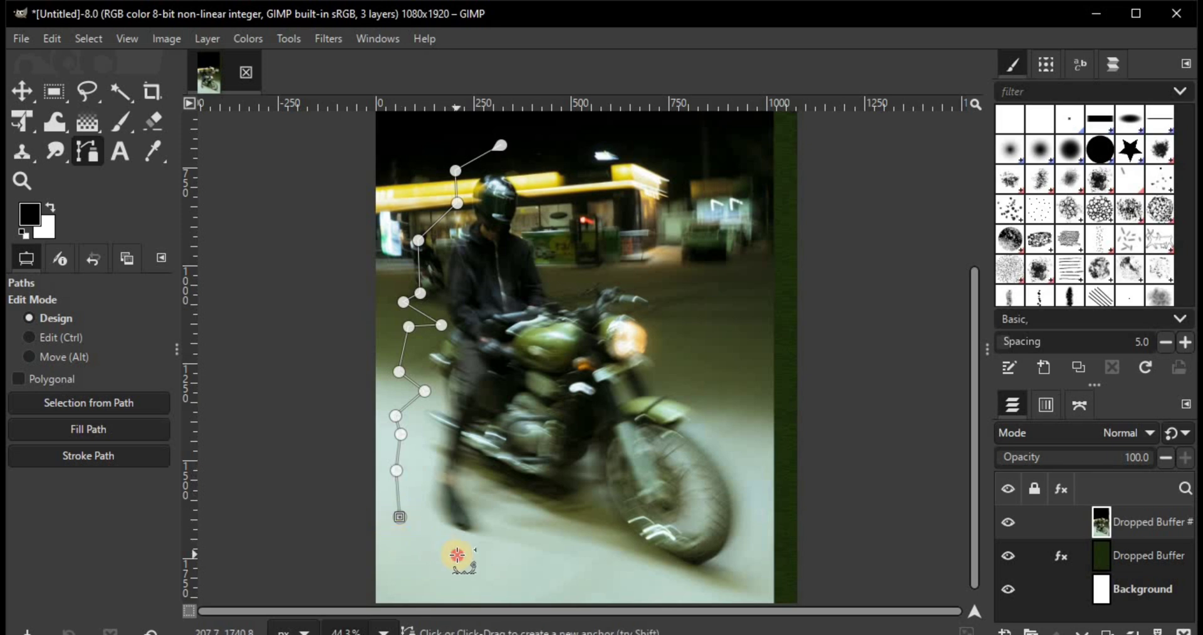
{"action": "left_click", "coordinate": [651, 580]}
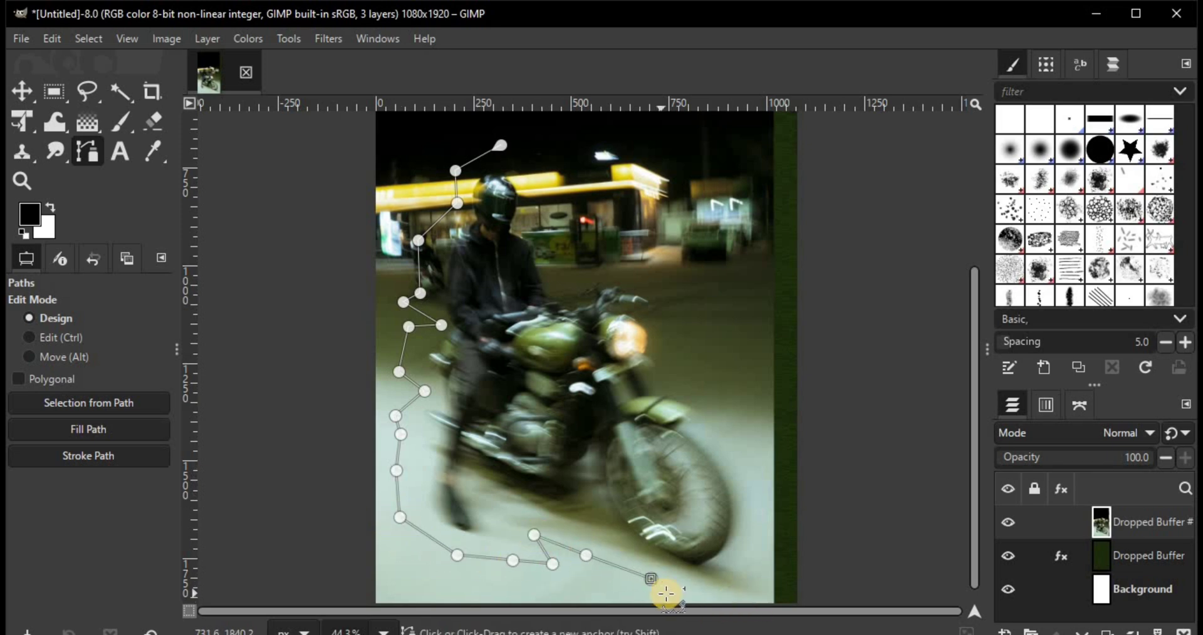
{"action": "left_click", "coordinate": [685, 596]}
{"action": "left_click", "coordinate": [766, 599]}
{"action": "left_click", "coordinate": [765, 545]}
{"action": "left_click", "coordinate": [766, 473]}
{"action": "left_click", "coordinate": [746, 424]}
{"action": "left_click", "coordinate": [716, 386]}
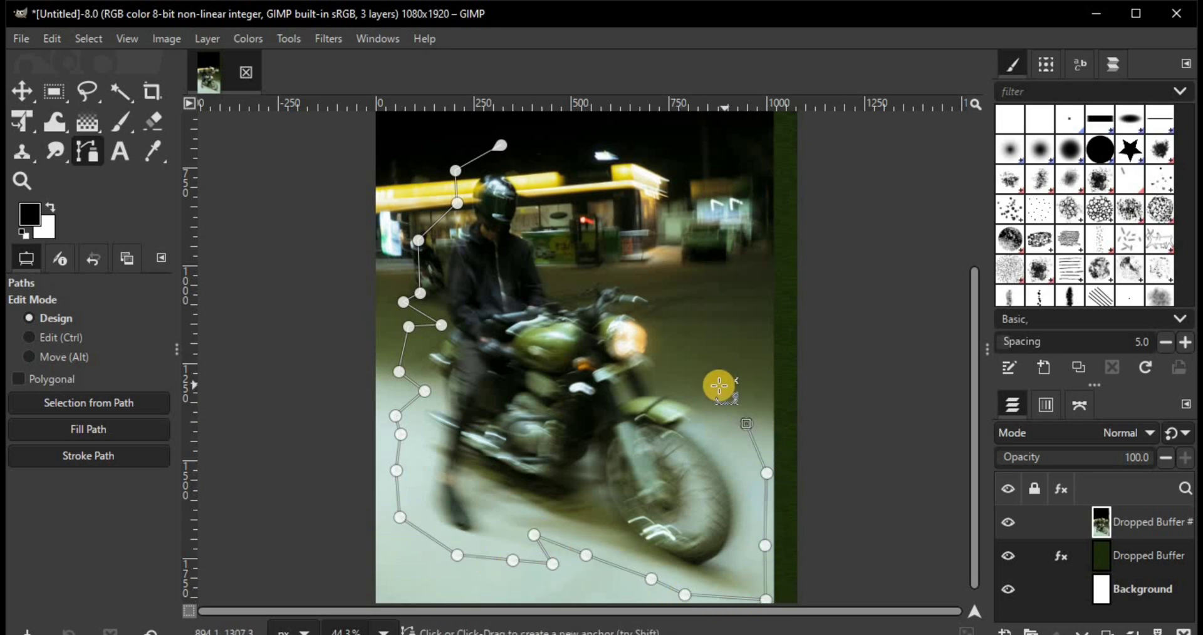
{"action": "left_click", "coordinate": [679, 384]}
{"action": "left_click", "coordinate": [705, 364]}
{"action": "left_click", "coordinate": [669, 335]}
{"action": "left_click", "coordinate": [689, 307]}
{"action": "left_click", "coordinate": [623, 263]}
{"action": "left_click", "coordinate": [568, 272]}
{"action": "left_click", "coordinate": [550, 241]}
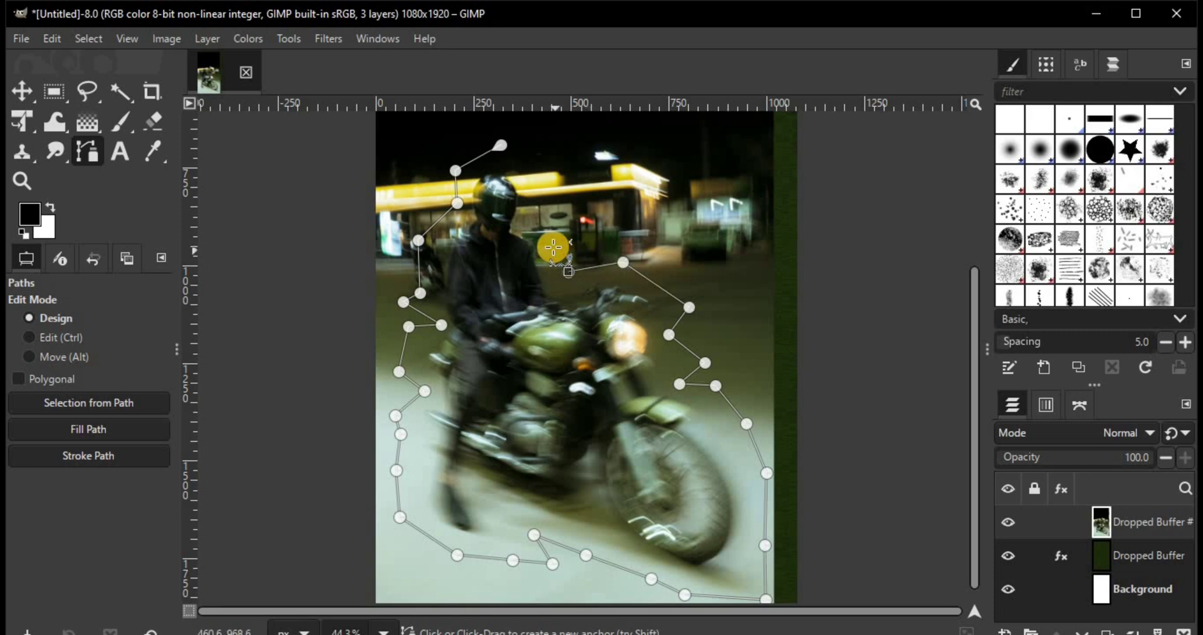
{"action": "left_click", "coordinate": [532, 217]}
{"action": "left_click", "coordinate": [560, 184]}
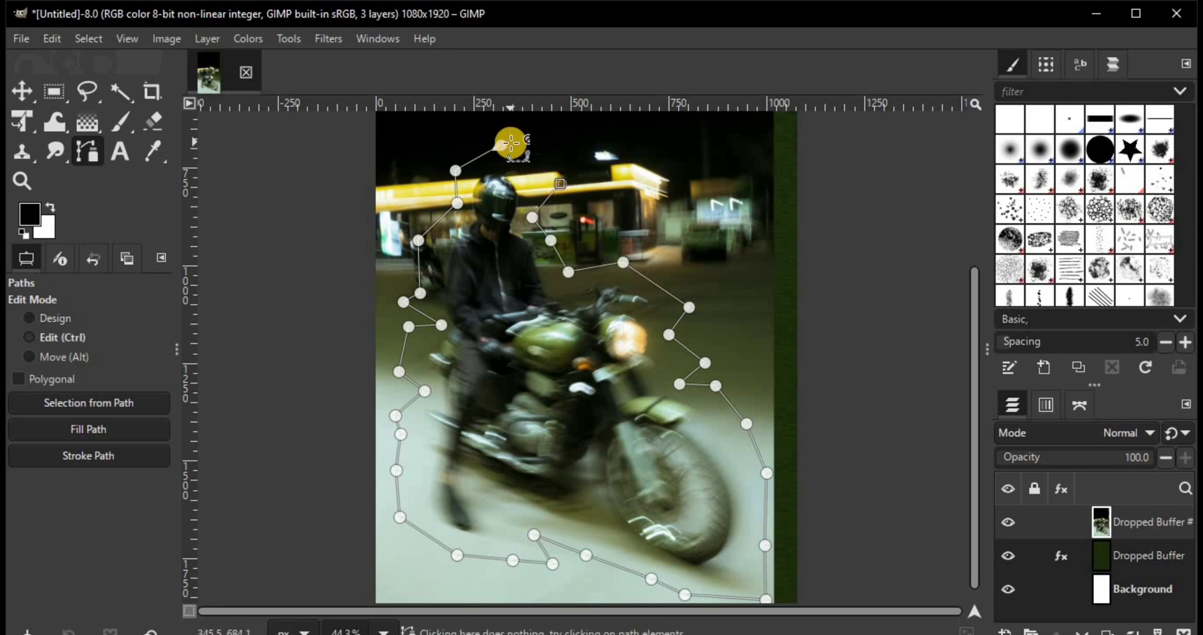
{"action": "left_click", "coordinate": [504, 149], "text": "ctrl"}
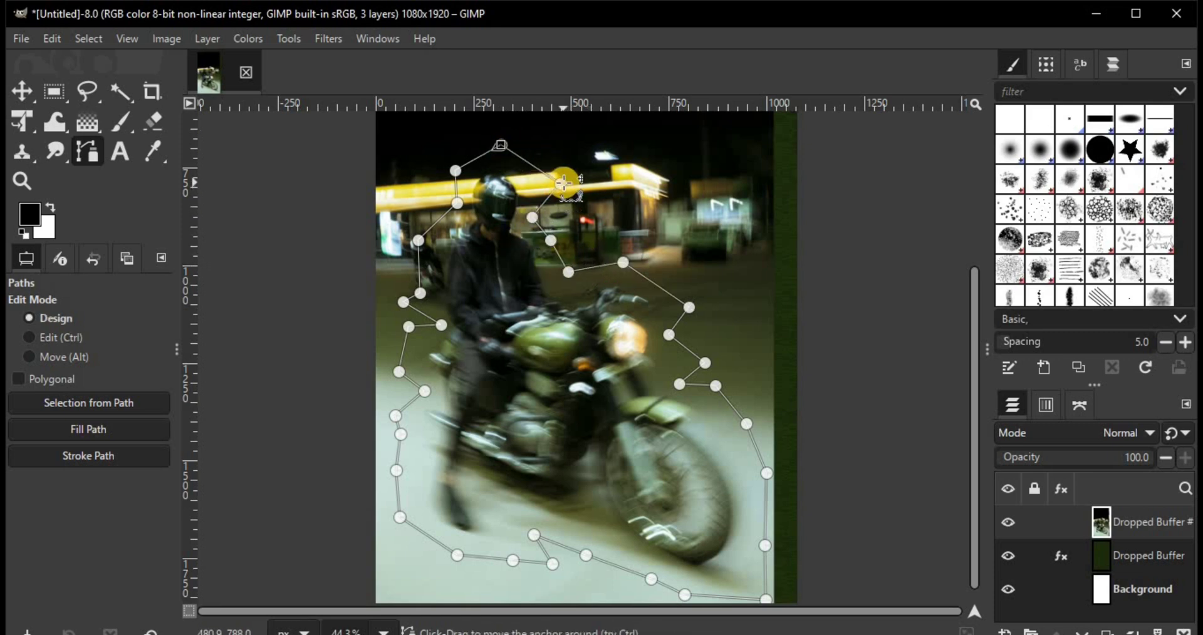
Pull the path anchor beside the helmet closer to it and erase everything on the bike layer outside the path
{"action": "left_click", "coordinate": [542, 188]}
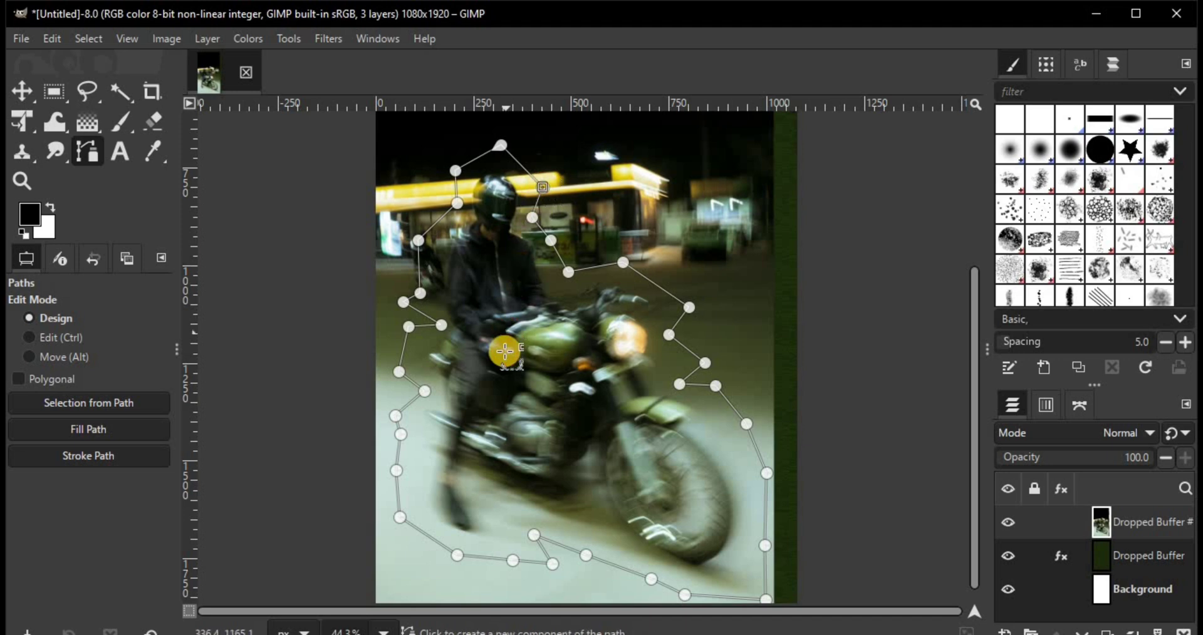
{"action": "left_click", "coordinate": [116, 402]}
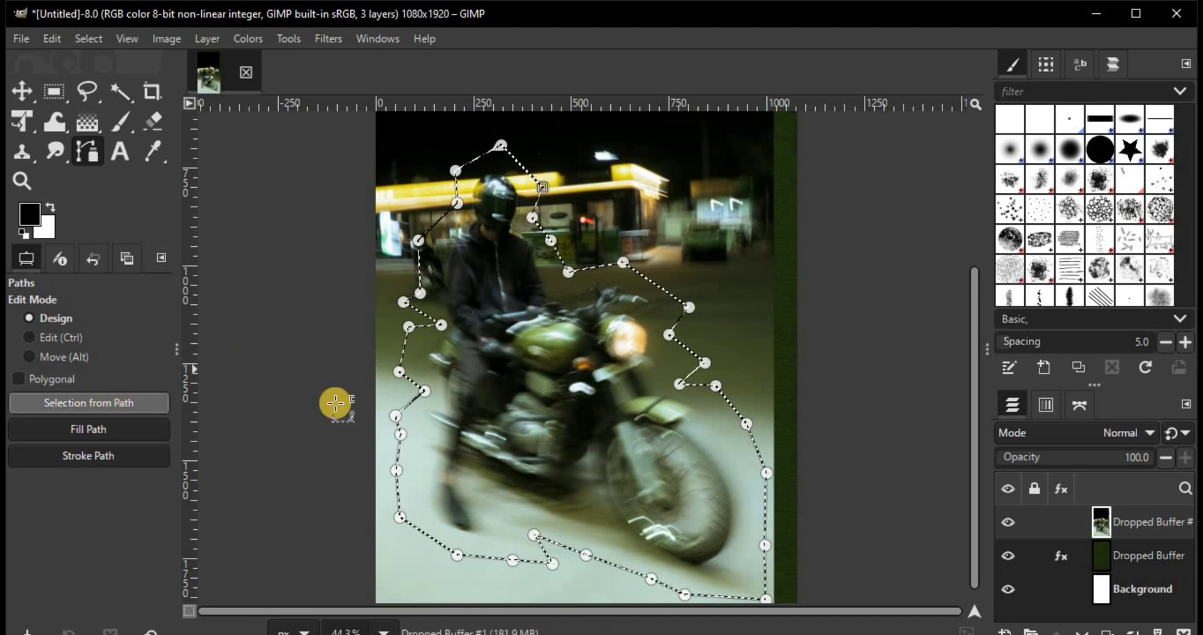
{"action": "left_click", "coordinate": [88, 38]}
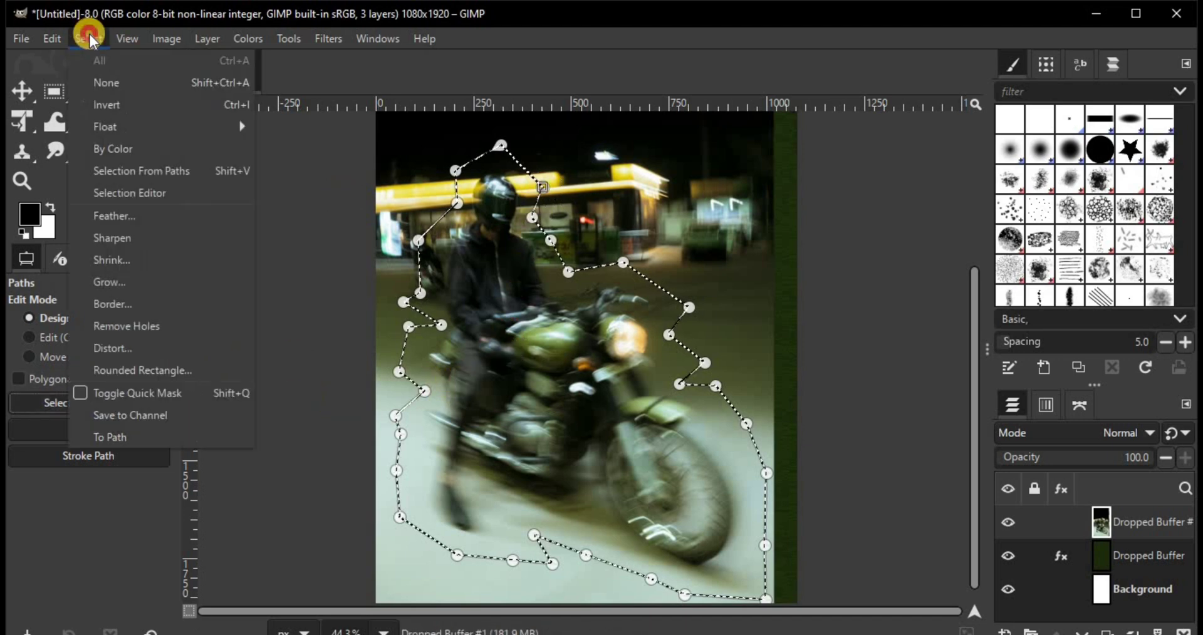
{"action": "left_click", "coordinate": [97, 97]}
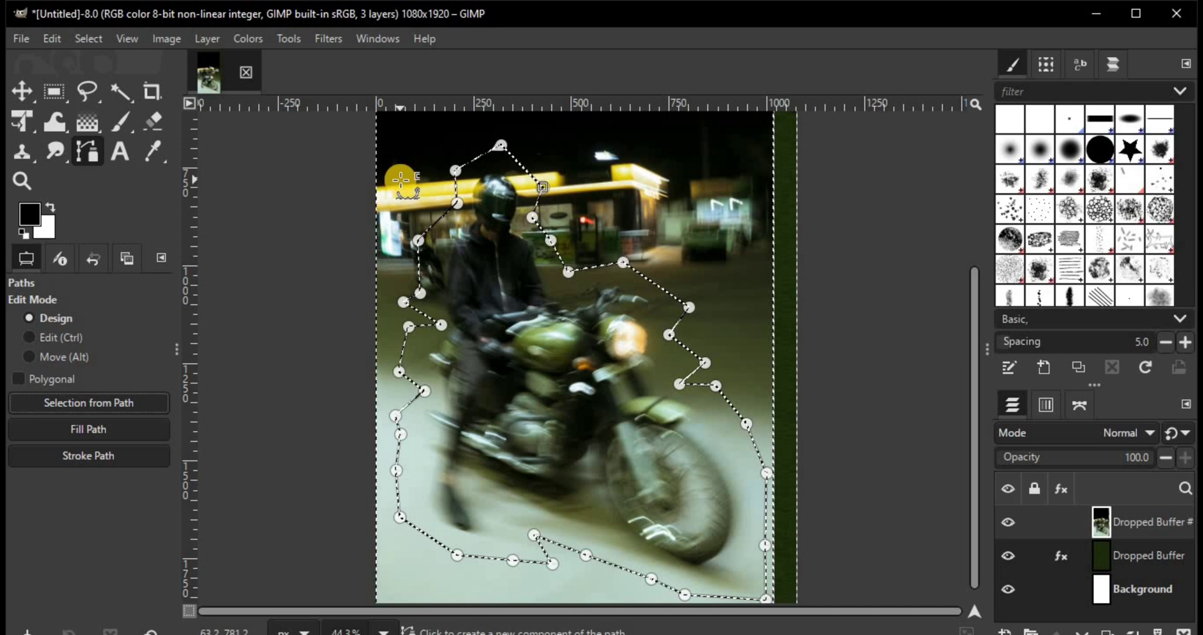
{"action": "key", "text": "Delete"}
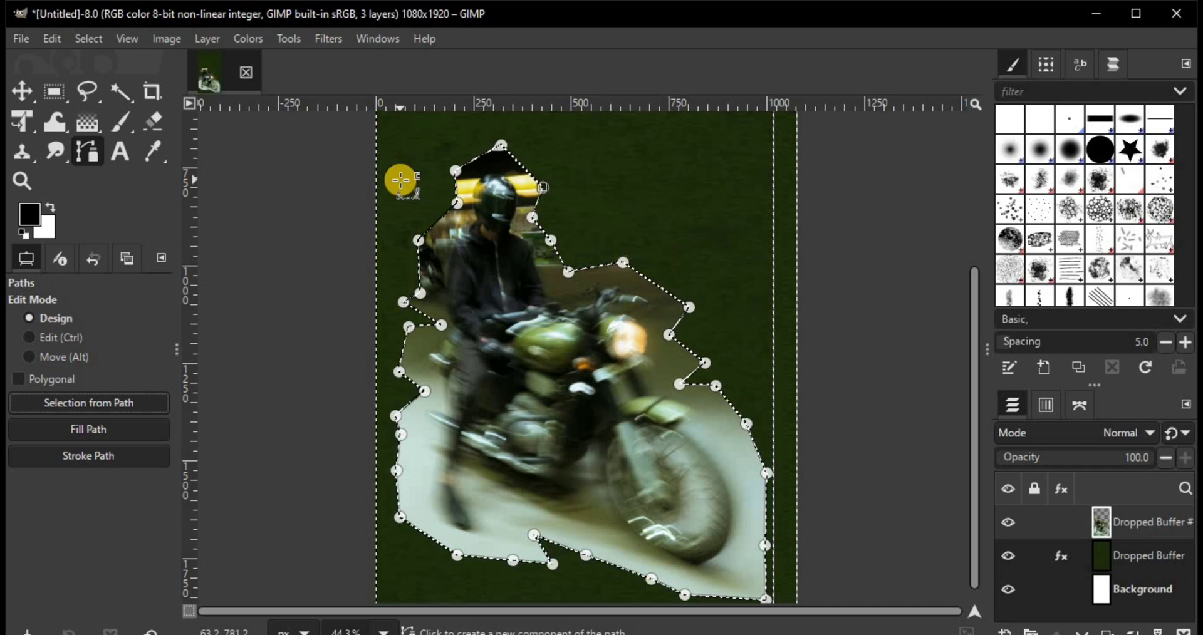
{"action": "left_click", "coordinate": [88, 38]}
{"action": "left_click", "coordinate": [111, 85]}
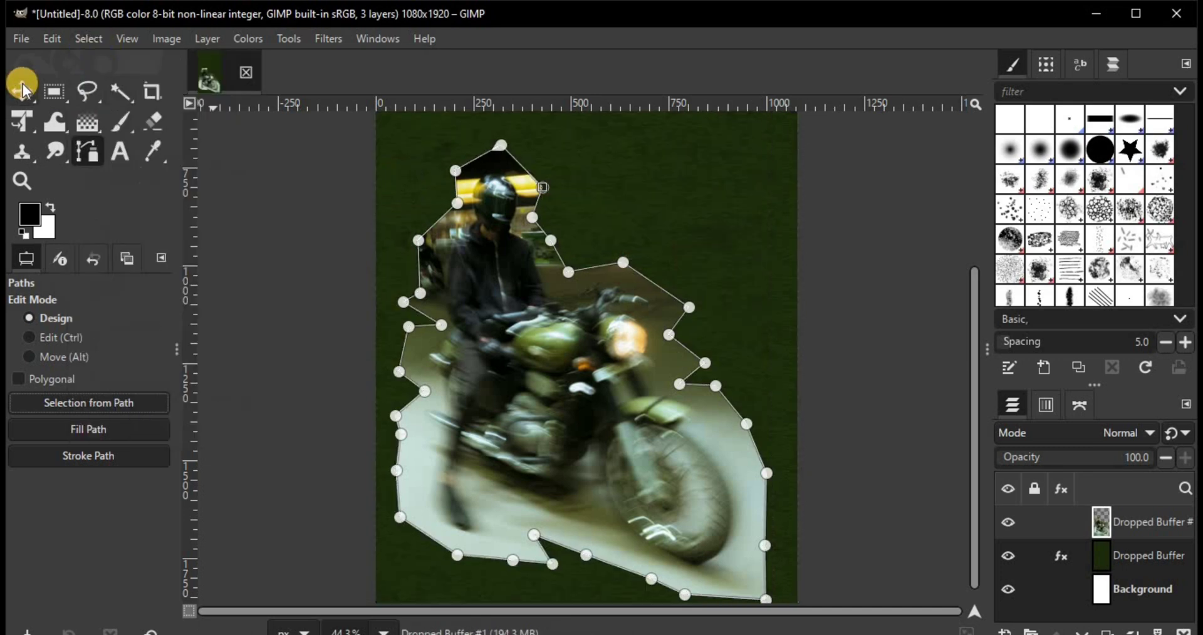
Open paper.jpg and add it to the portrait image as a new layer above the bike cutout
{"action": "left_click", "coordinate": [23, 89]}
{"action": "scroll", "coordinate": [496, 357], "scroll_direction": "down", "scroll_amount": 2}
{"action": "left_click", "coordinate": [21, 38]}
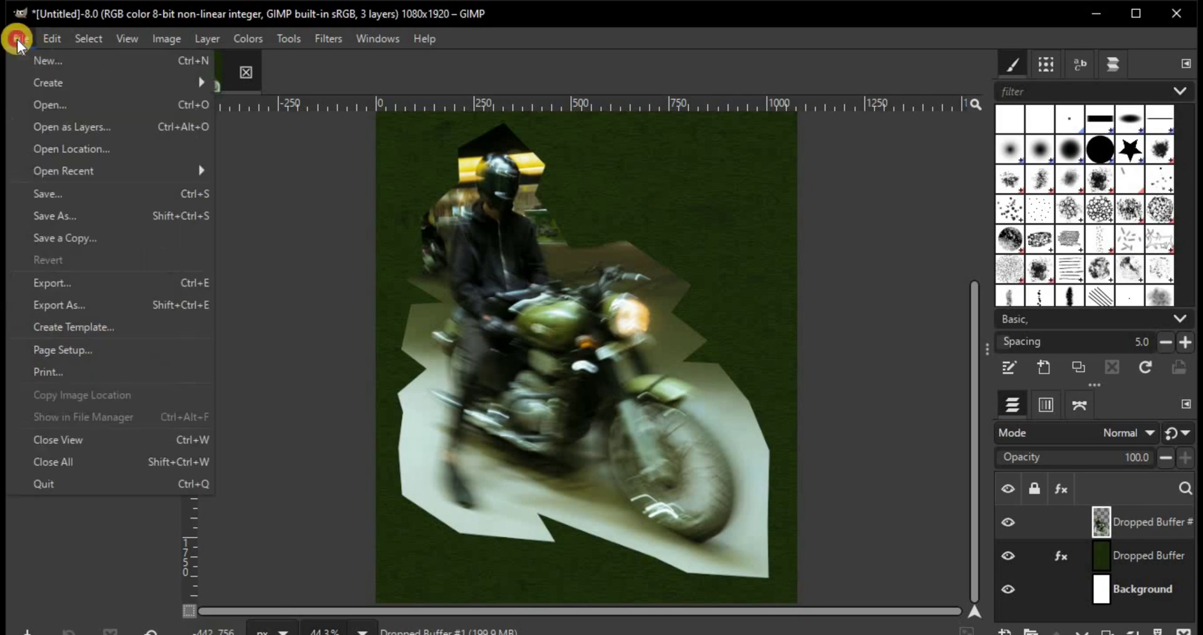
{"action": "left_click", "coordinate": [58, 110]}
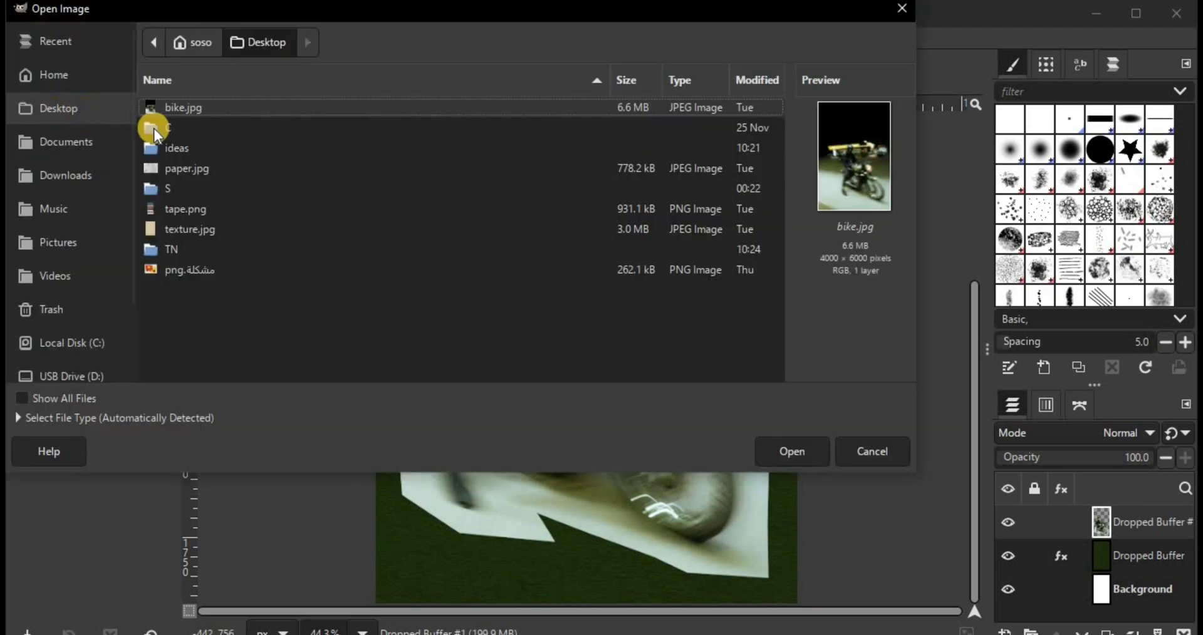
{"action": "left_click", "coordinate": [202, 171]}
{"action": "left_click", "coordinate": [792, 452]}
{"action": "left_click_drag", "start_coordinate": [259, 71], "coordinate": [483, 313]}
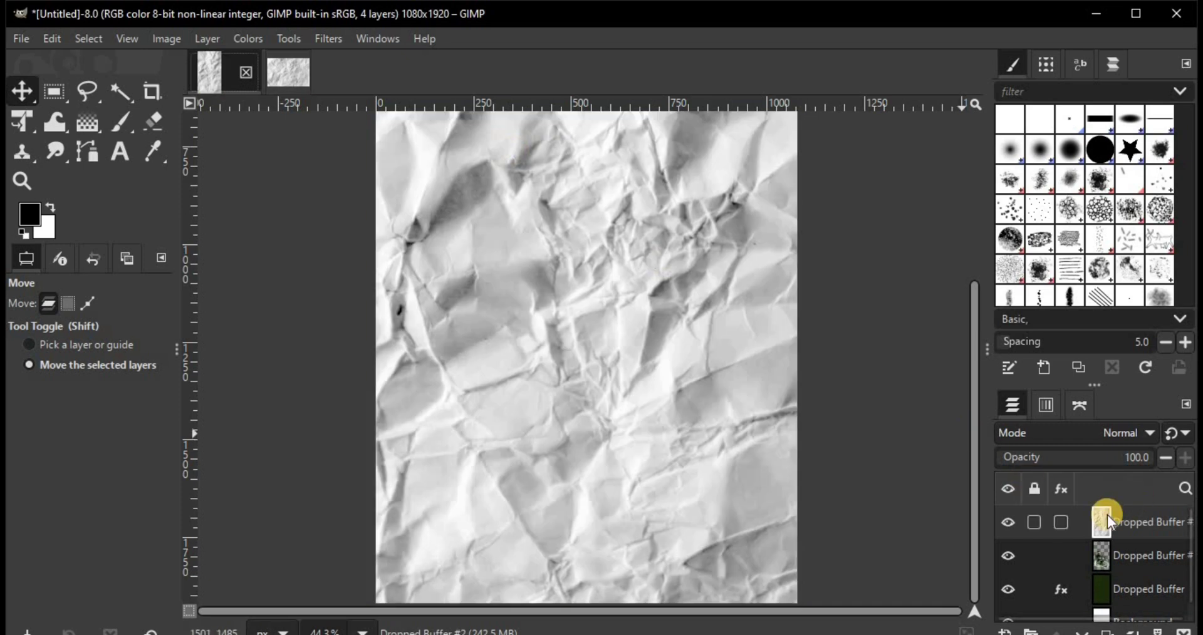
Scale the paper layer to 2700 × 1800 px
{"action": "right_click", "coordinate": [1100, 517]}
{"action": "left_click", "coordinate": [971, 354]}
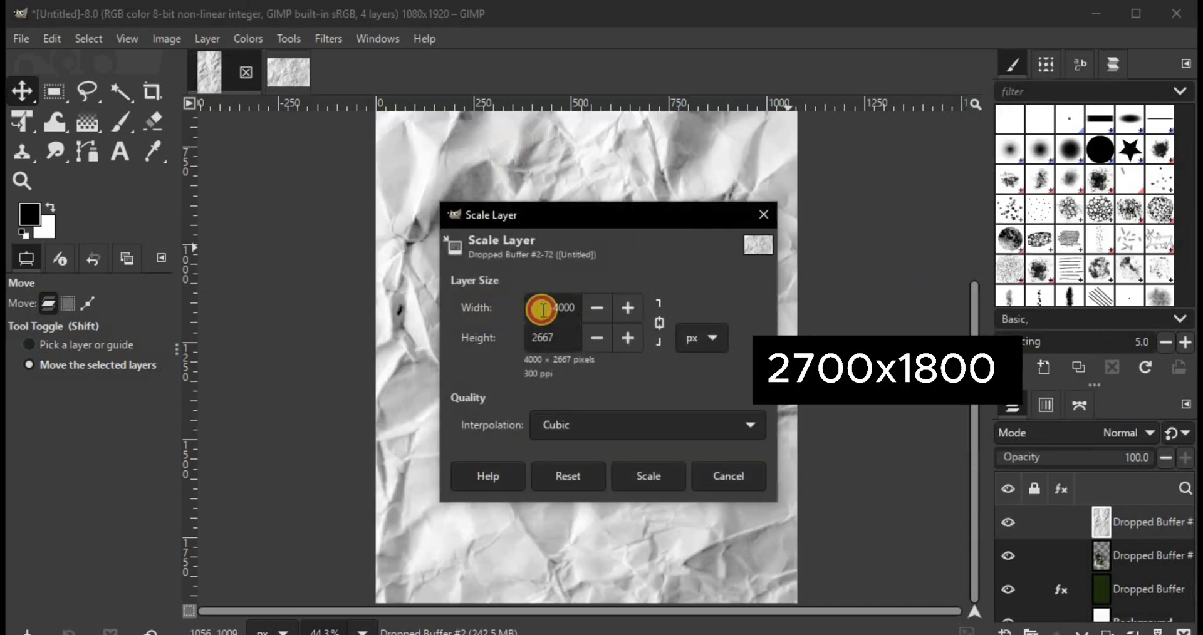
{"action": "type", "text": "2700"}
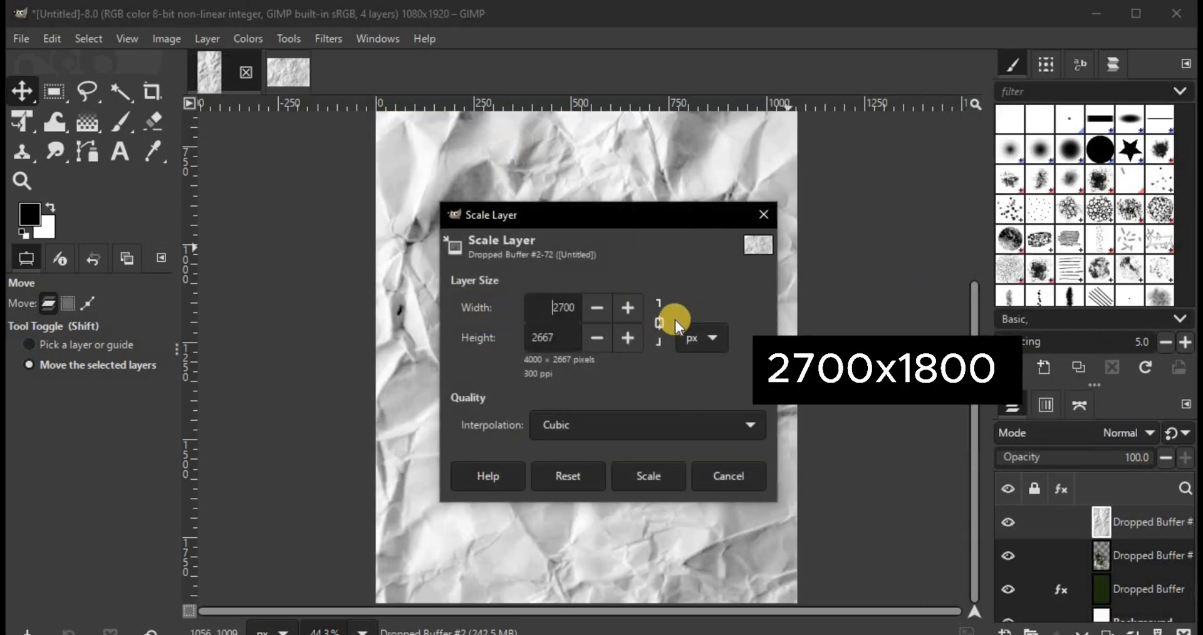
{"action": "left_click", "coordinate": [659, 323]}
{"action": "left_click", "coordinate": [637, 469]}
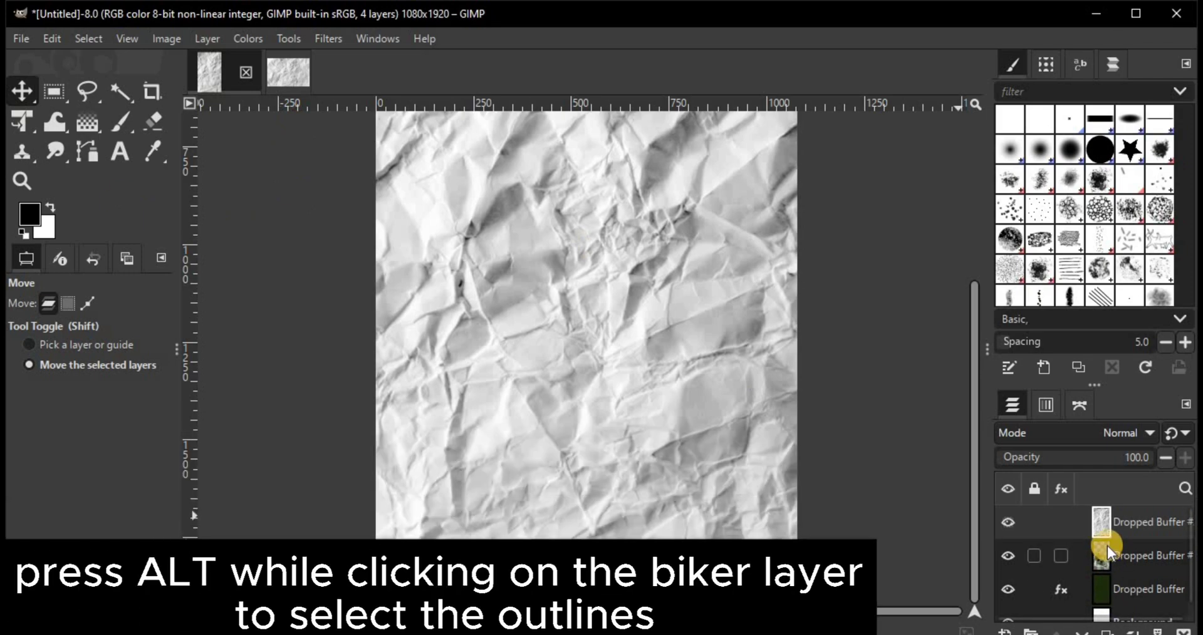
Select the outline of the biker layer and shift the paper layer so it covers the whole outline, leaving a narrow green strip on the canvas's left
{"action": "left_click", "coordinate": [1100, 528], "text": "alt"}
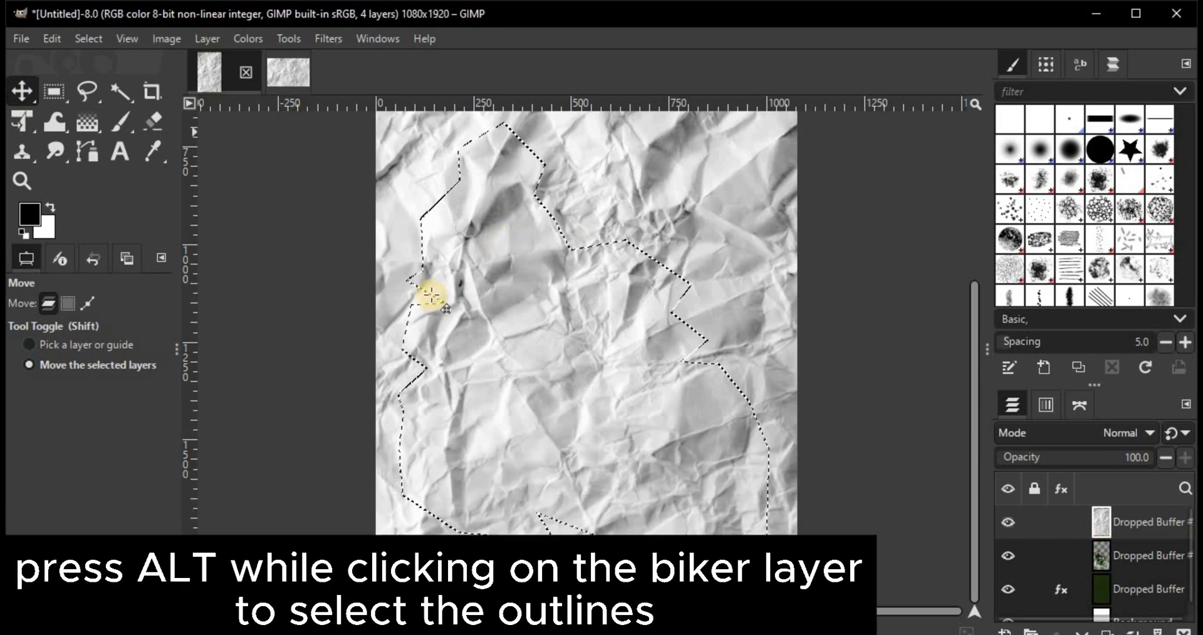
{"action": "left_click_drag", "start_coordinate": [424, 296], "coordinate": [611, 354]}
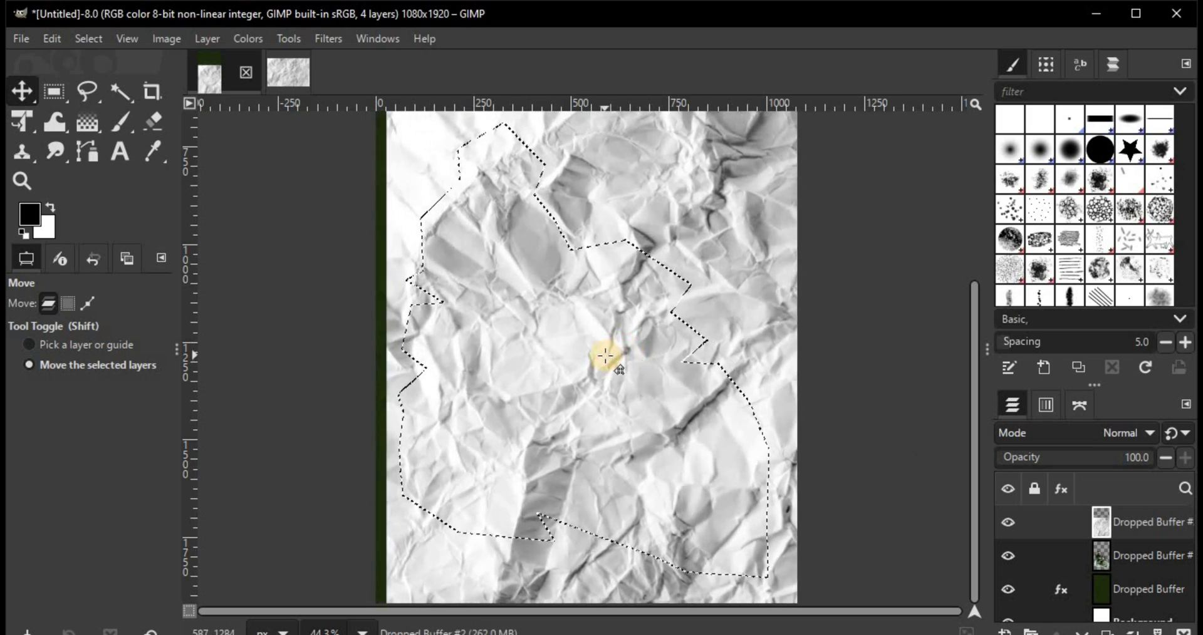
{"action": "left_click_drag", "start_coordinate": [510, 402], "coordinate": [518, 382]}
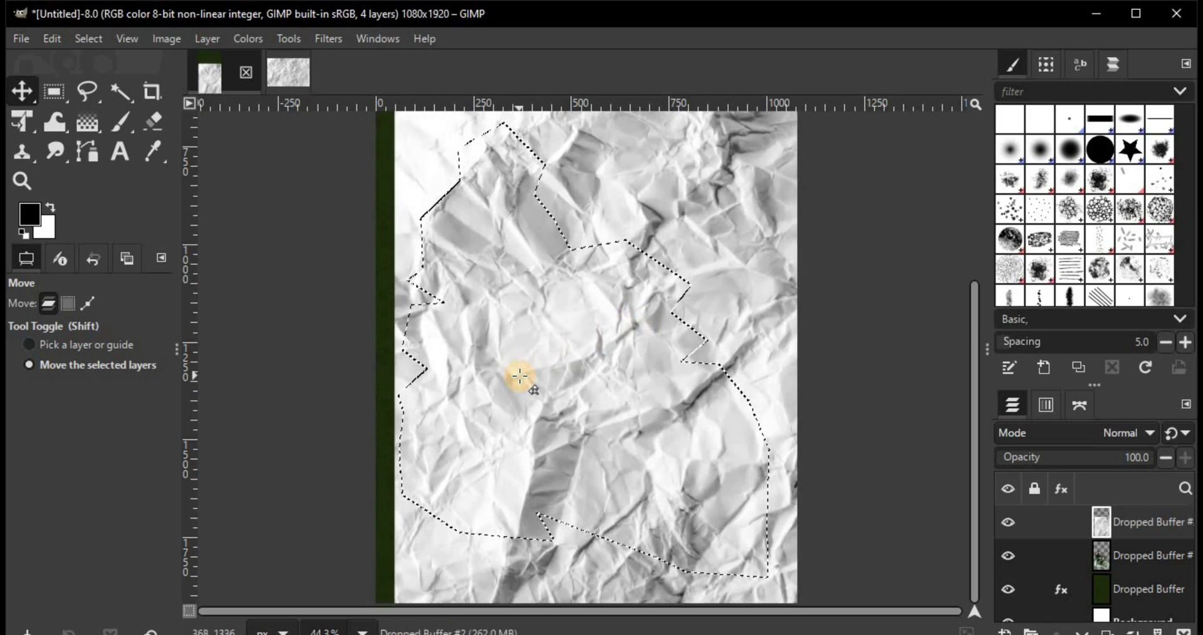
Delete the paper outside the biker outline and clear the selection
{"action": "left_click", "coordinate": [89, 38]}
{"action": "left_click", "coordinate": [102, 100]}
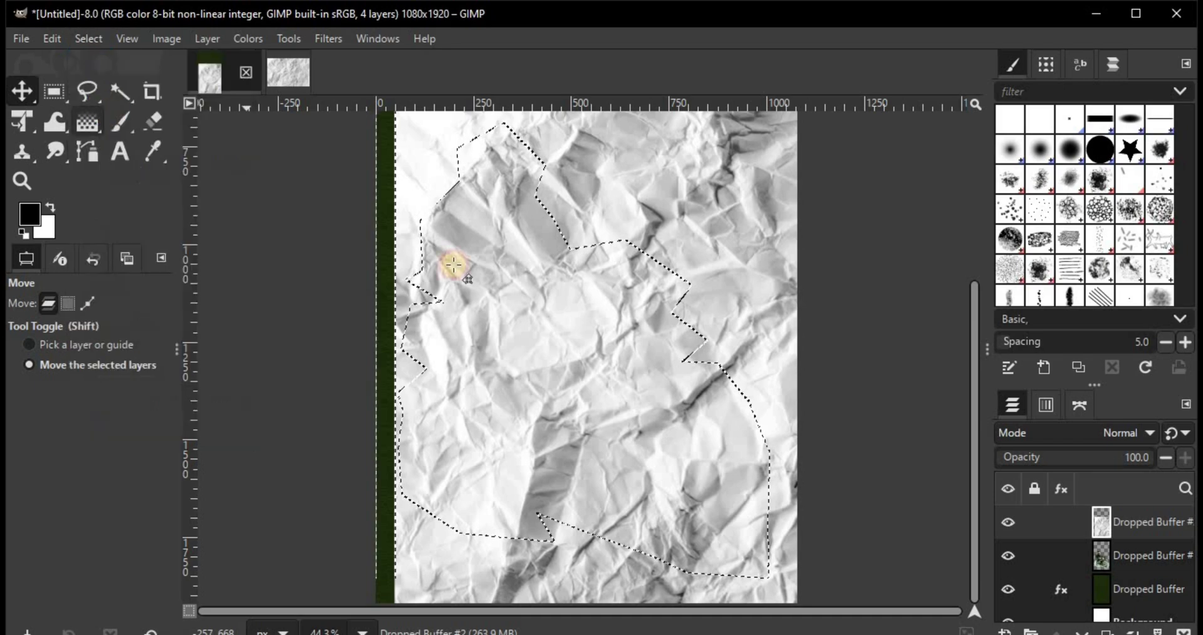
{"action": "key", "text": "Delete"}
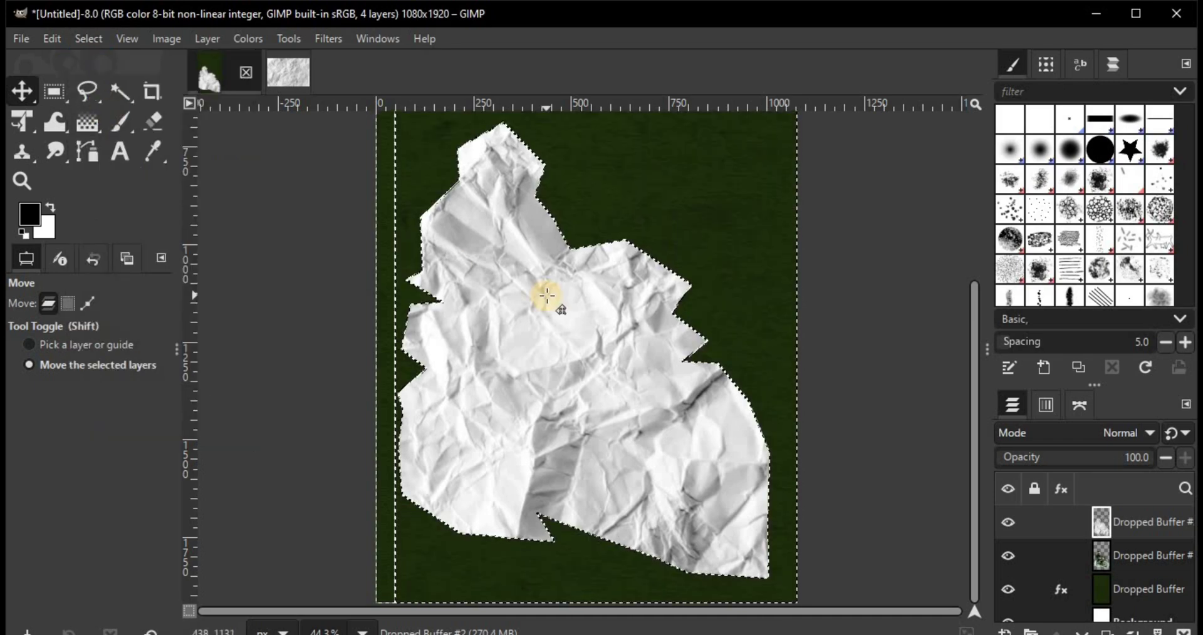
{"action": "left_click", "coordinate": [88, 38]}
{"action": "left_click", "coordinate": [93, 81]}
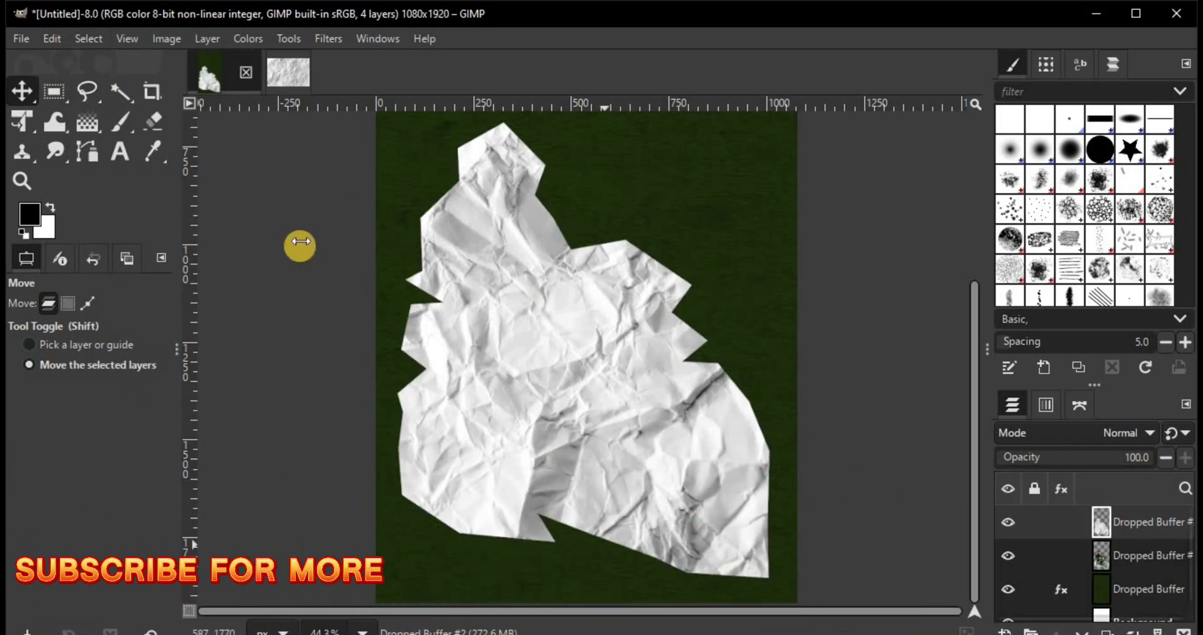
Give the paper cutout a Drop Shadow with blur radius 33.59, grow radius -36 and opacity 1.865
{"action": "left_click", "coordinate": [336, 36]}
{"action": "mouse_move", "coordinate": [501, 216]}
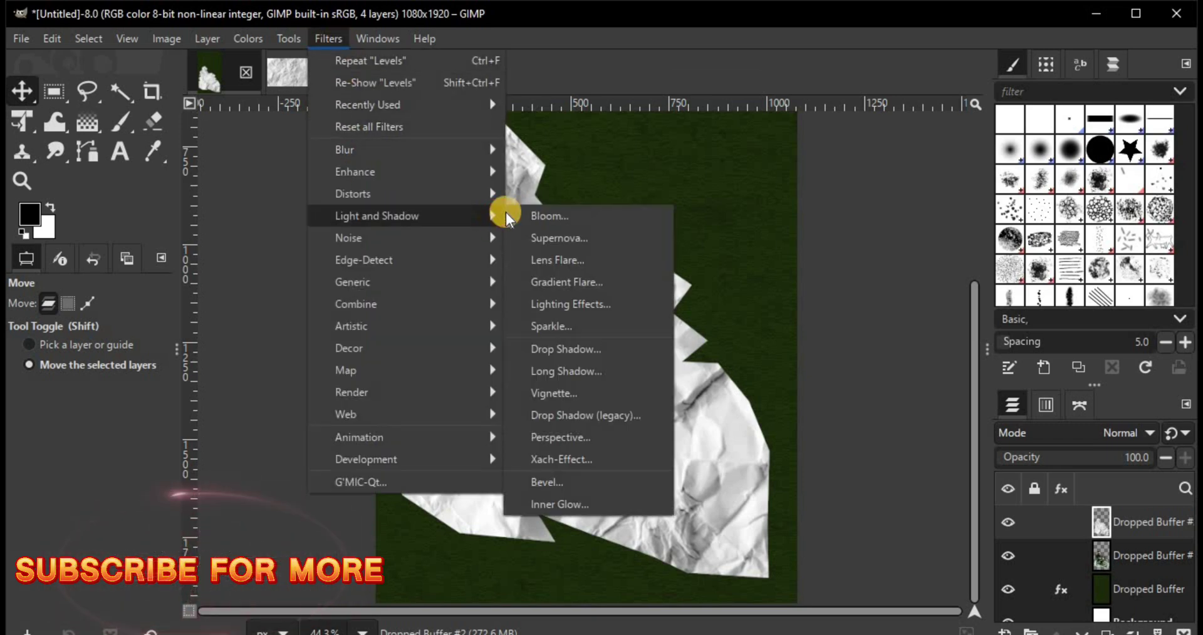
{"action": "left_click", "coordinate": [558, 350]}
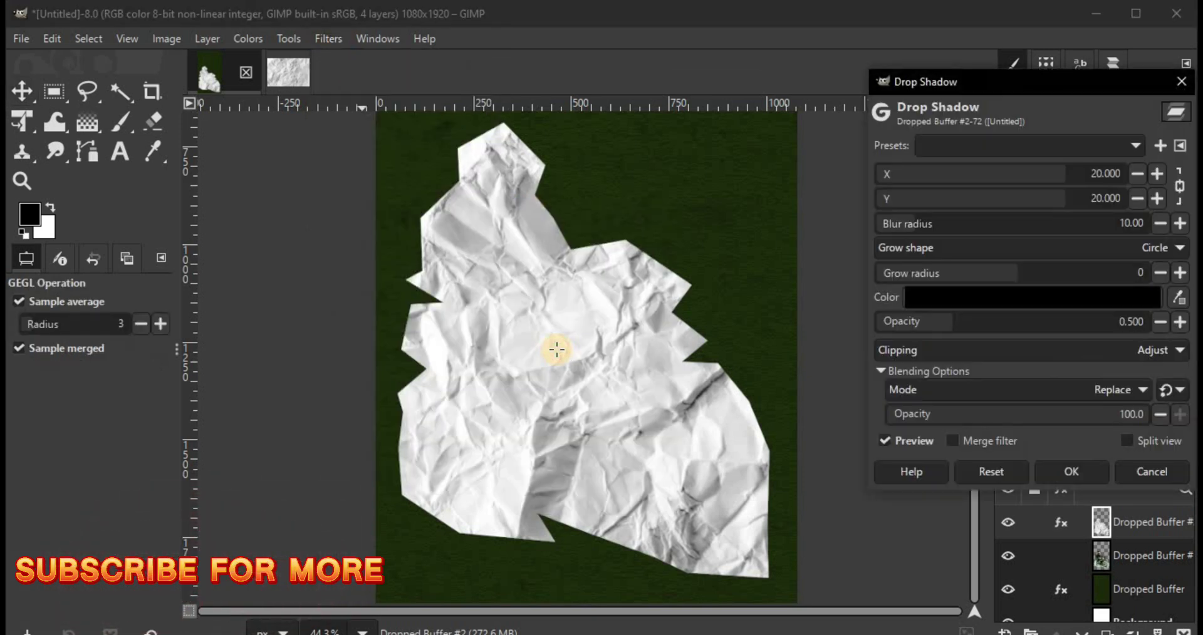
{"action": "left_click", "coordinate": [934, 224]}
{"action": "type", "text": "33.59"}
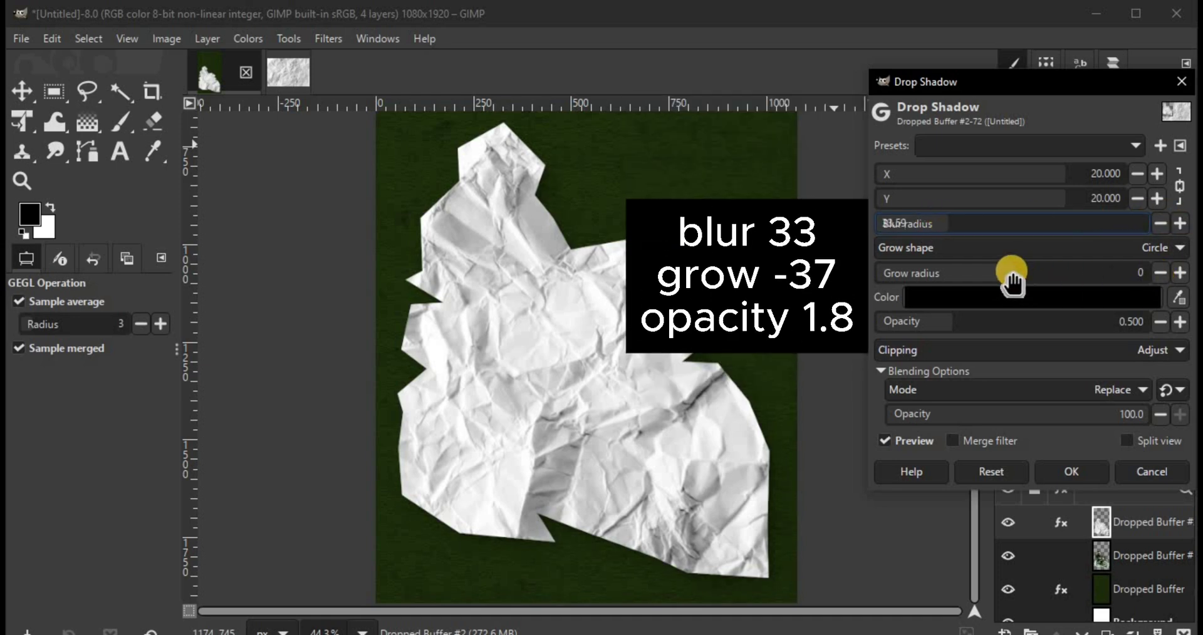
{"action": "left_click", "coordinate": [980, 275]}
{"action": "type", "text": "-37"}
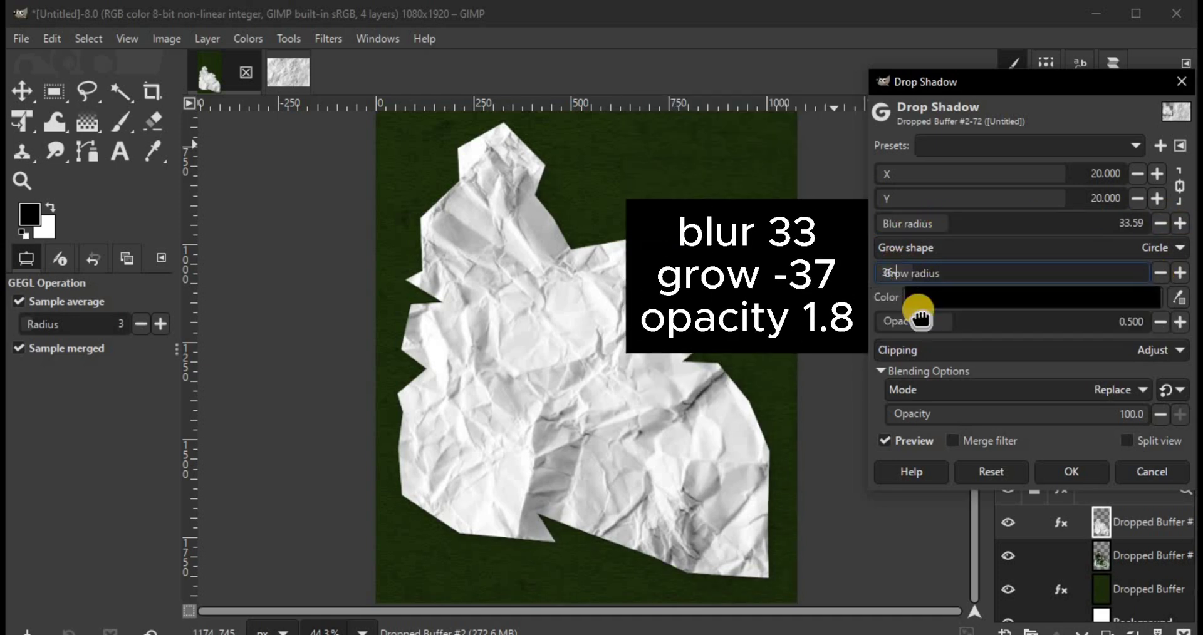
{"action": "left_click", "coordinate": [1137, 321]}
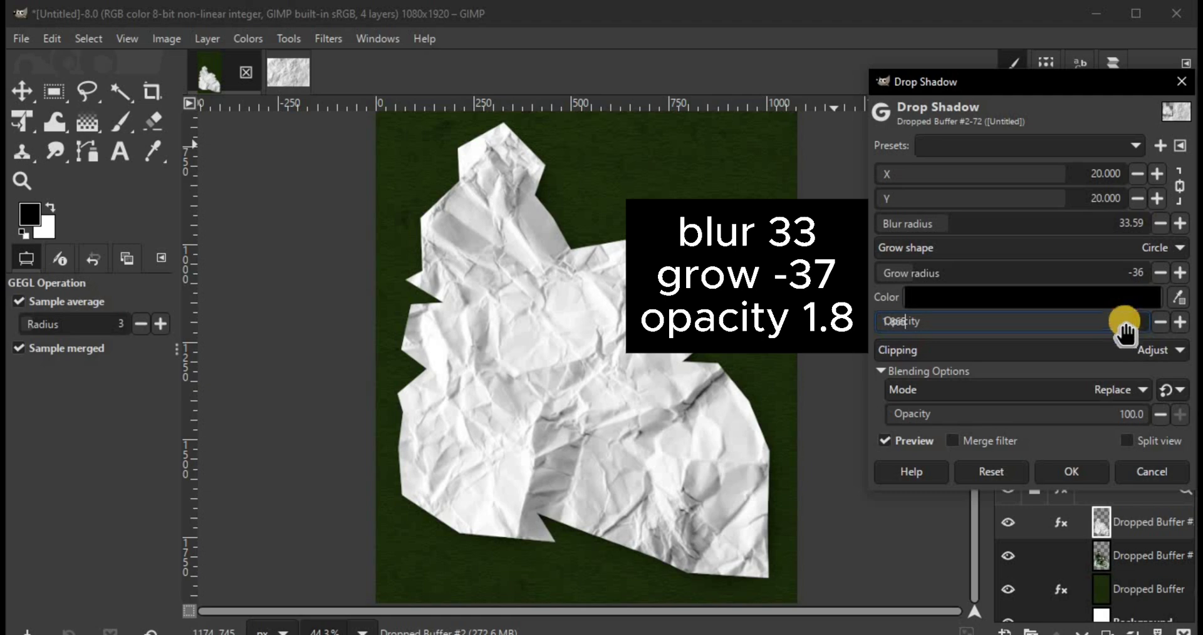
{"action": "key", "text": "Return"}
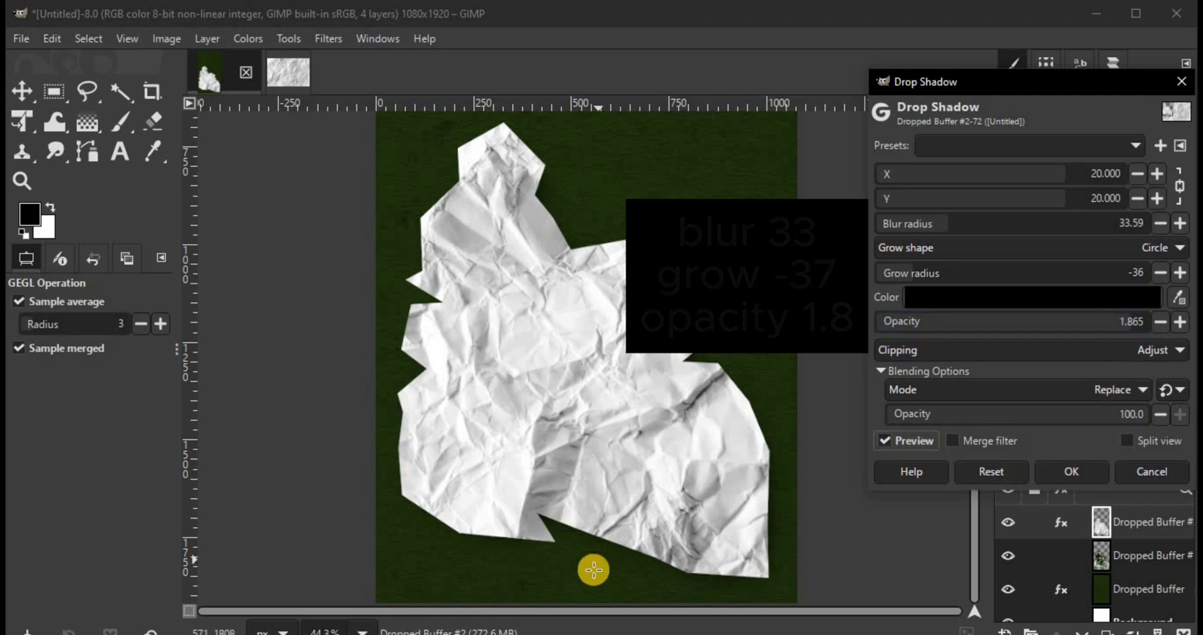
Compare the paper's lower edge with and without the drop shadow, and apply the effect
{"action": "scroll", "coordinate": [394, 530], "scroll_direction": "up", "scroll_amount": 3}
{"action": "left_click", "coordinate": [883, 441]}
{"action": "left_click", "coordinate": [883, 440]}
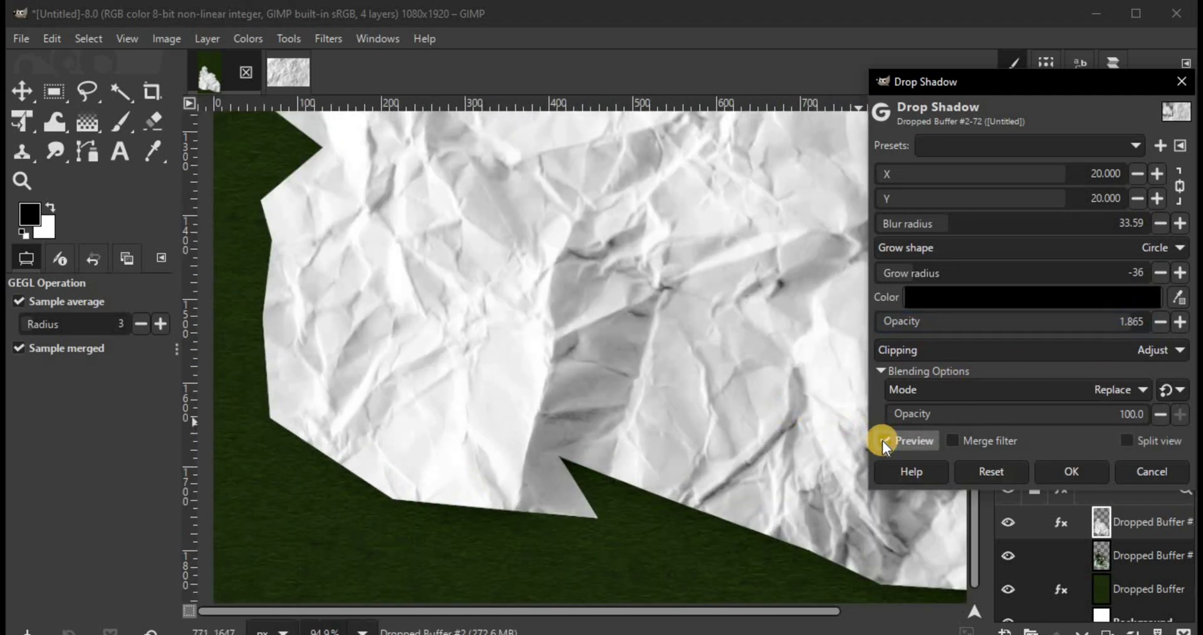
{"action": "scroll", "coordinate": [680, 285], "scroll_direction": "down", "scroll_amount": 3}
{"action": "scroll", "coordinate": [679, 285], "scroll_direction": "down", "scroll_amount": 1}
{"action": "left_click", "coordinate": [1079, 467]}
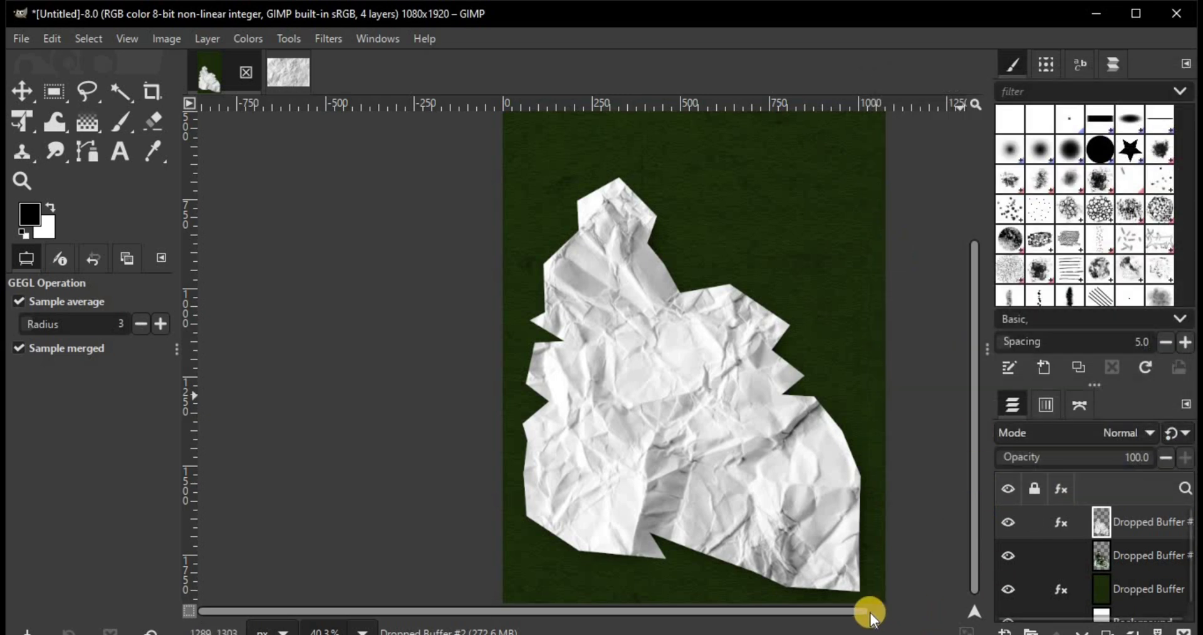
Duplicate the paper cutout layer together with its shadow
{"action": "left_click_drag", "start_coordinate": [867, 612], "coordinate": [910, 616]}
{"action": "scroll", "coordinate": [592, 456], "scroll_direction": "up", "scroll_amount": 1}
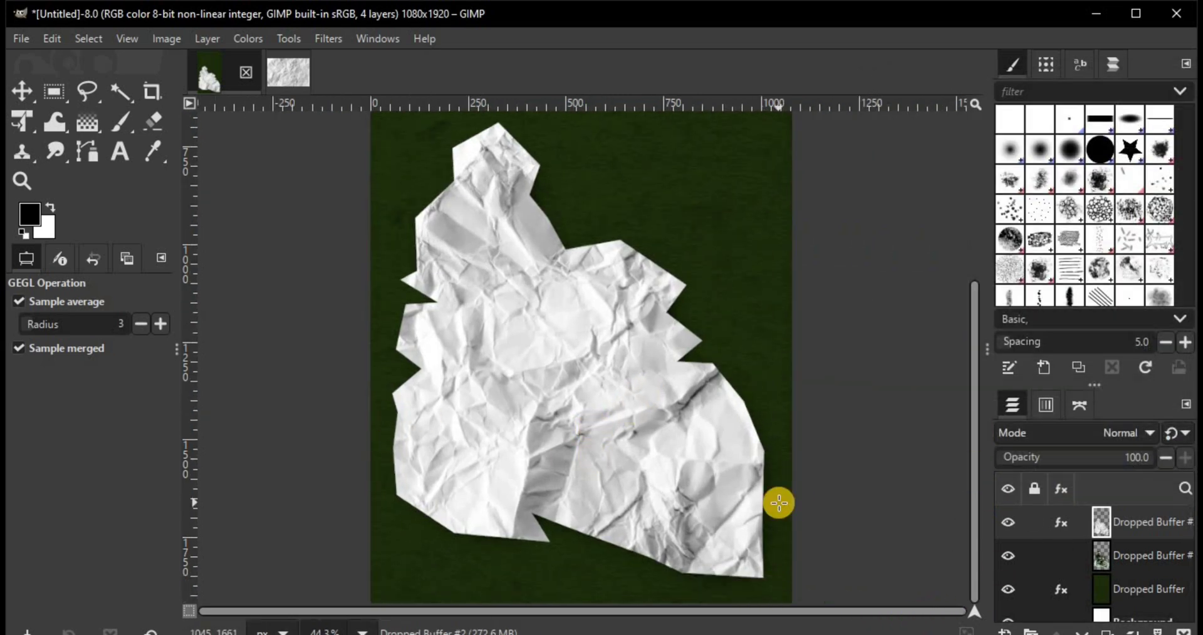
{"action": "left_click", "coordinate": [1105, 628]}
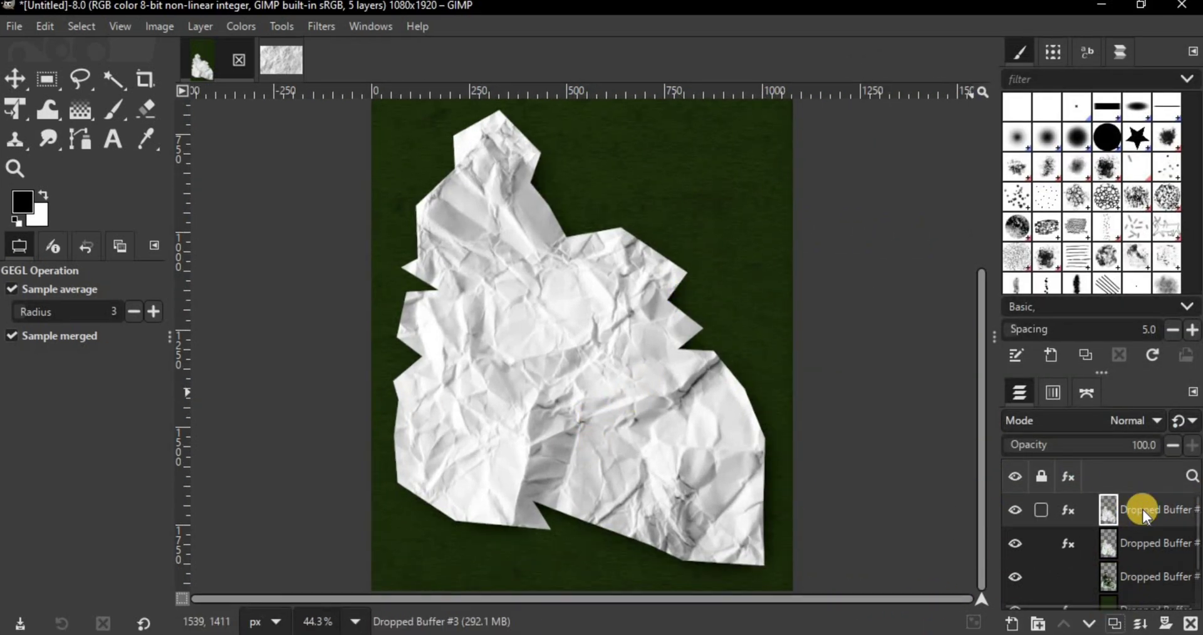
Darken the duplicated paper layer with Levels, using input black point 19 and gamma 0.80, checking the result against the original
{"action": "left_click", "coordinate": [242, 28]}
{"action": "left_click", "coordinate": [262, 205]}
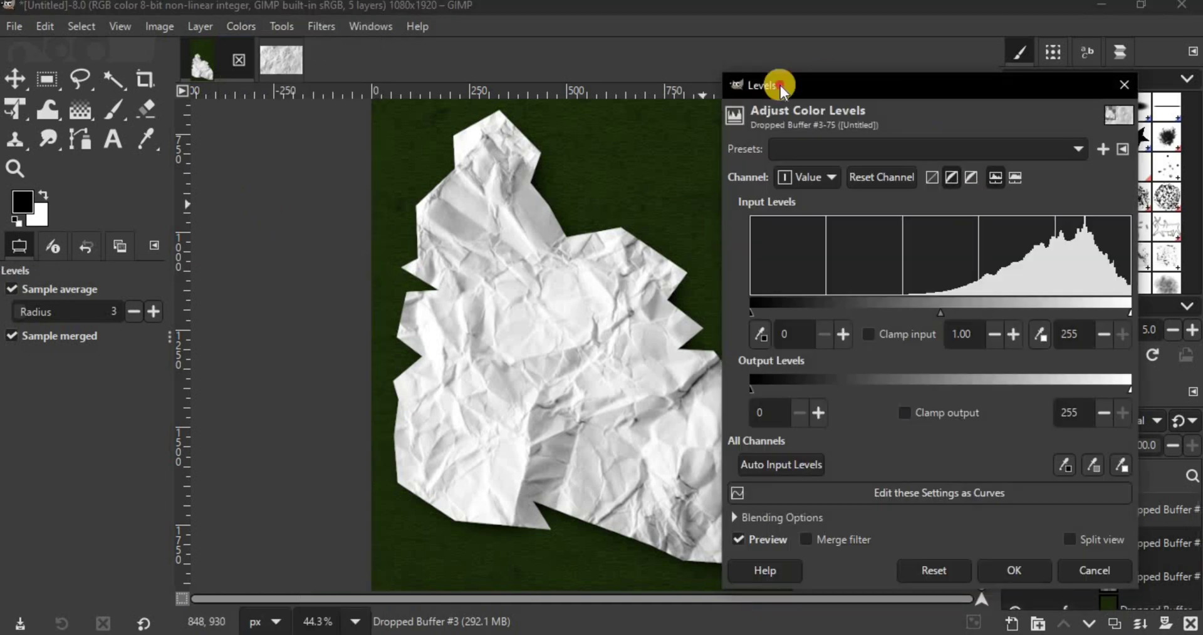
{"action": "left_click_drag", "start_coordinate": [780, 85], "coordinate": [837, 46]}
{"action": "left_click_drag", "start_coordinate": [814, 276], "coordinate": [835, 275]}
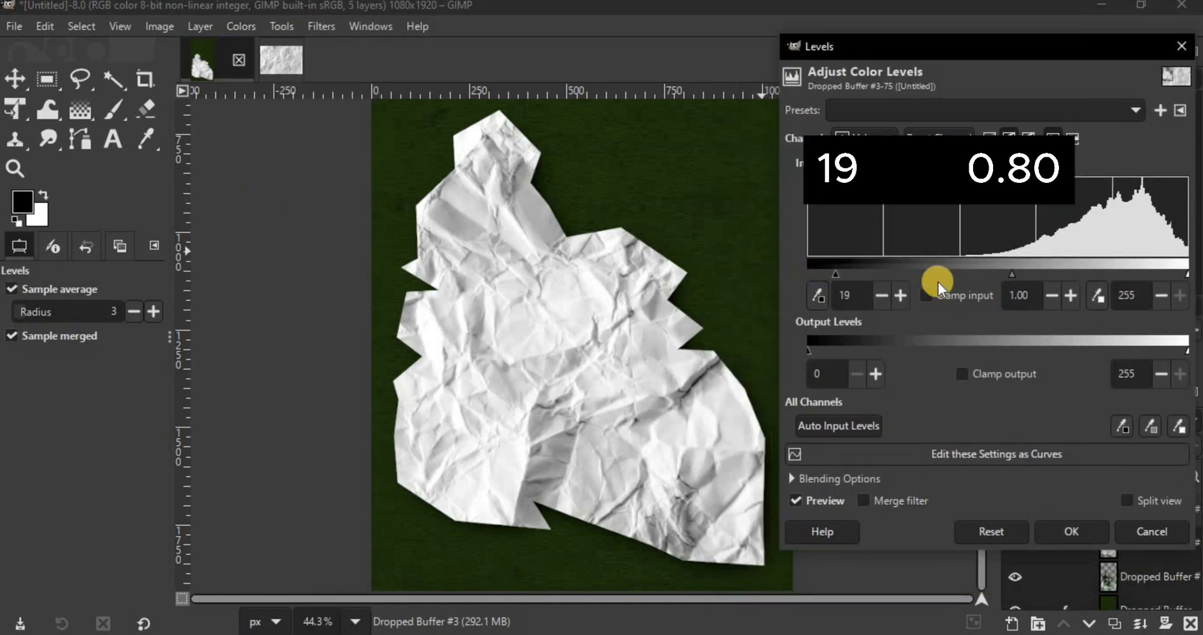
{"action": "left_click_drag", "start_coordinate": [1021, 272], "coordinate": [1031, 272]}
{"action": "left_click", "coordinate": [1067, 297]}
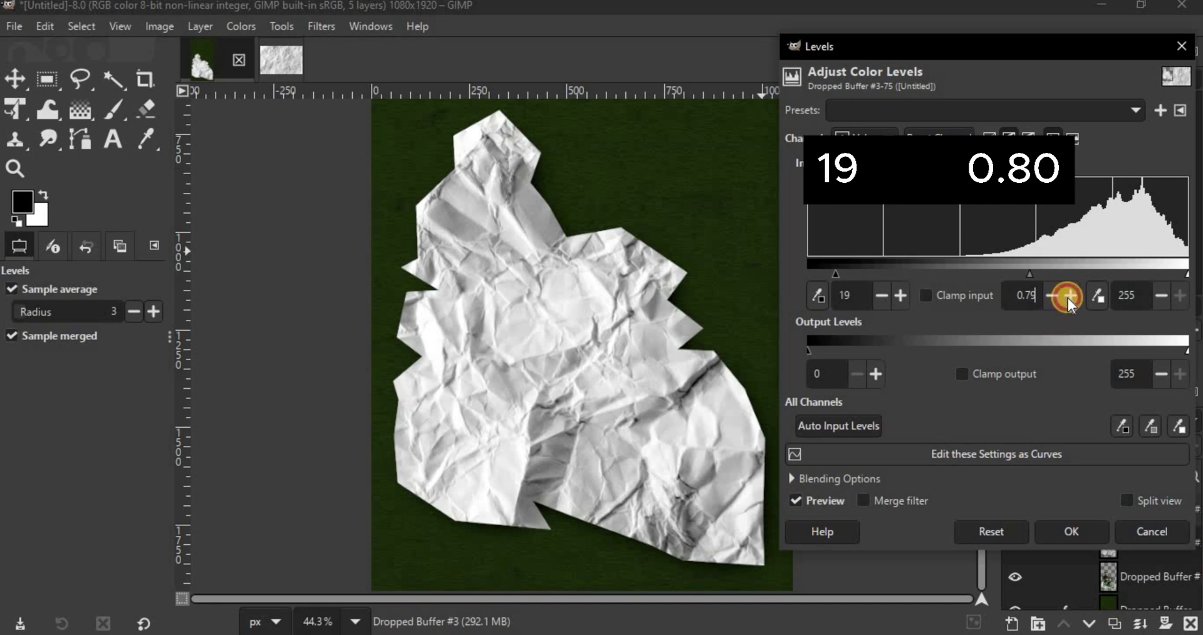
{"action": "left_click", "coordinate": [795, 498]}
{"action": "left_click", "coordinate": [793, 499]}
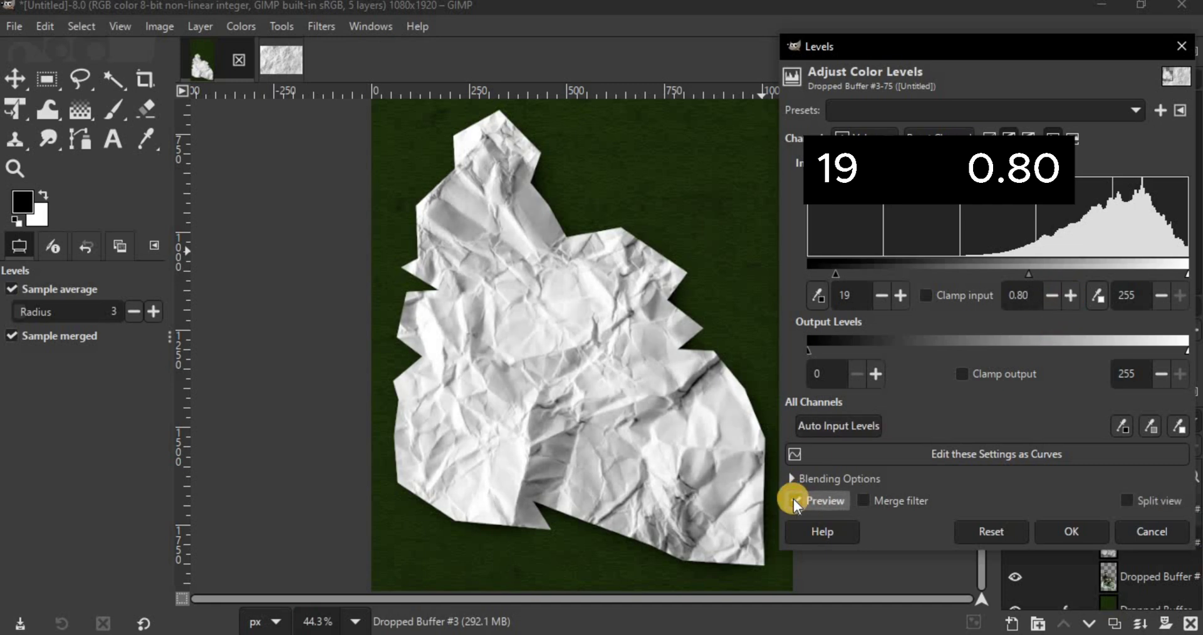
{"action": "left_click", "coordinate": [793, 499]}
{"action": "left_click", "coordinate": [794, 500]}
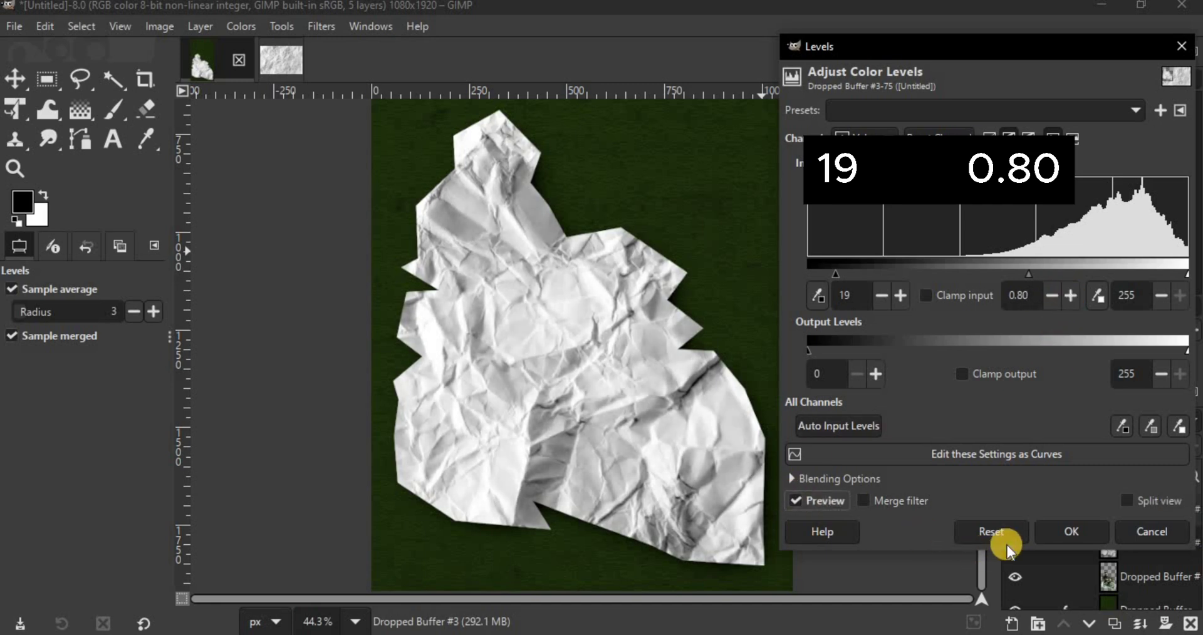
{"action": "left_click", "coordinate": [1055, 529]}
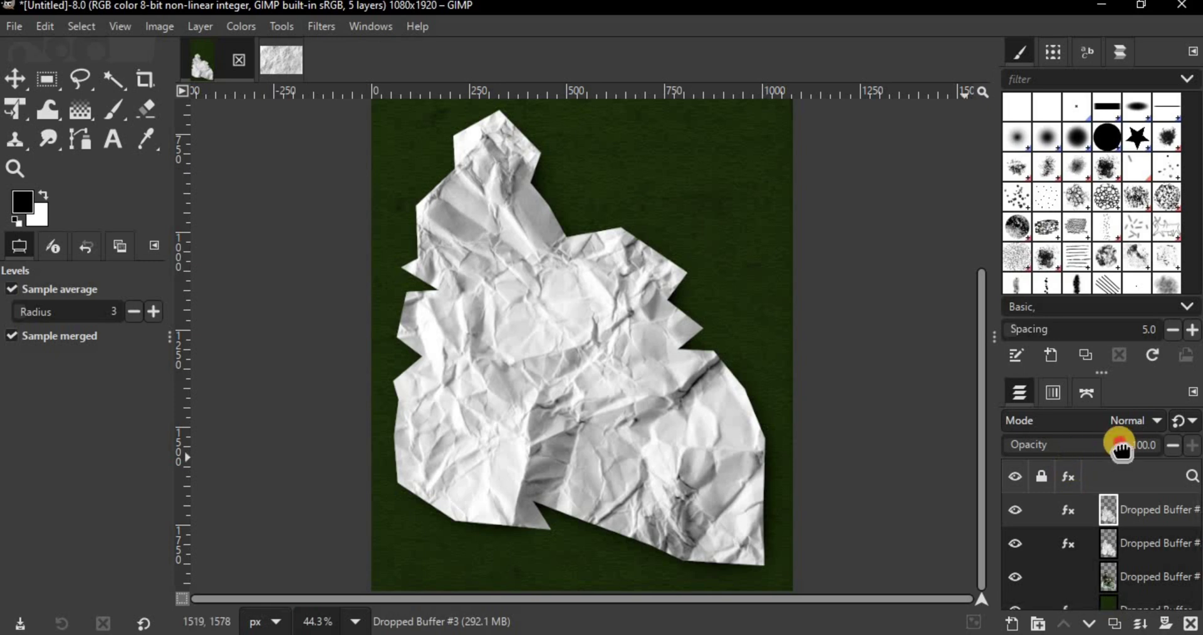
Set the darkened paper copy's layer opacity to 30 and compare the image with and without it
{"action": "left_click_drag", "start_coordinate": [1120, 443], "coordinate": [1055, 444]}
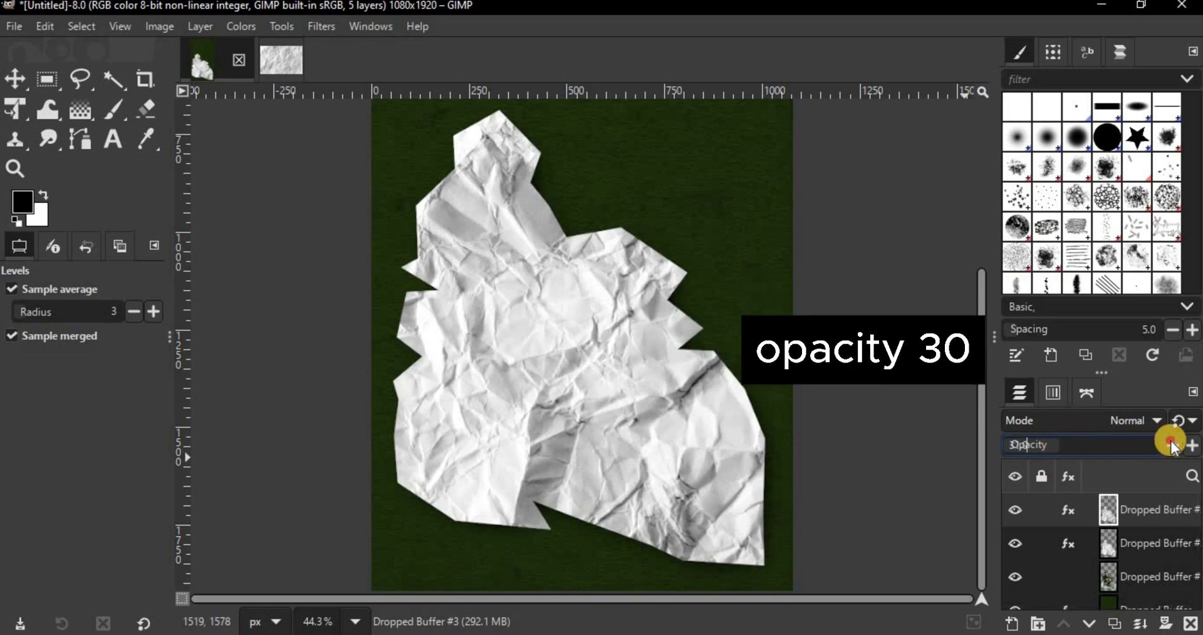
{"action": "left_click", "coordinate": [1017, 510]}
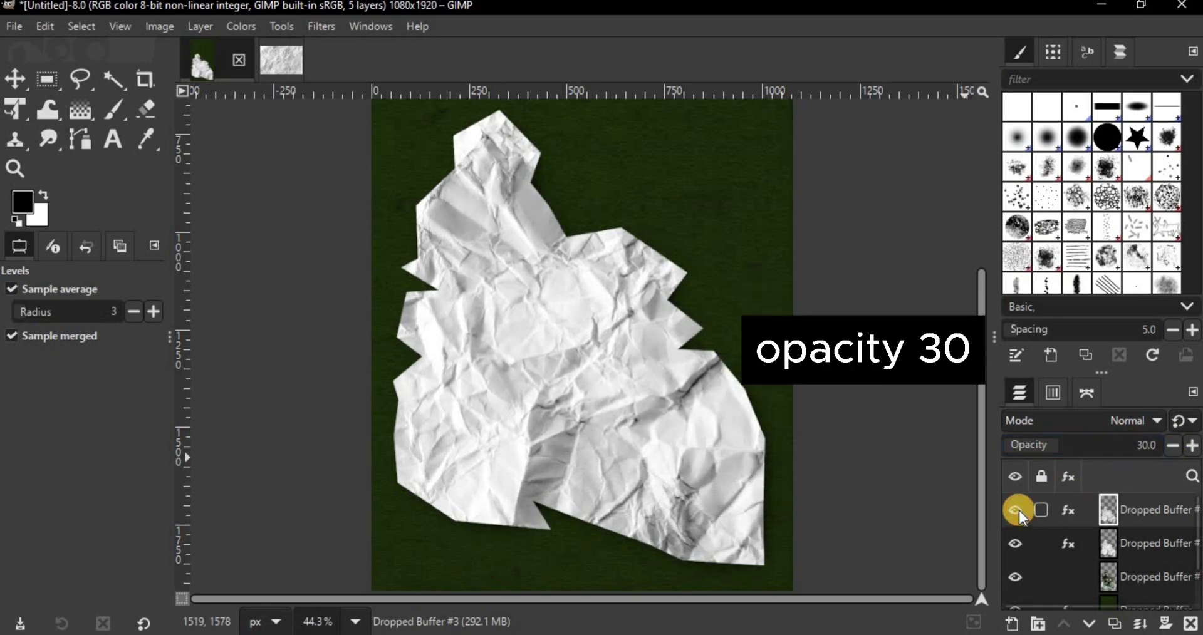
{"action": "left_click", "coordinate": [1017, 510]}
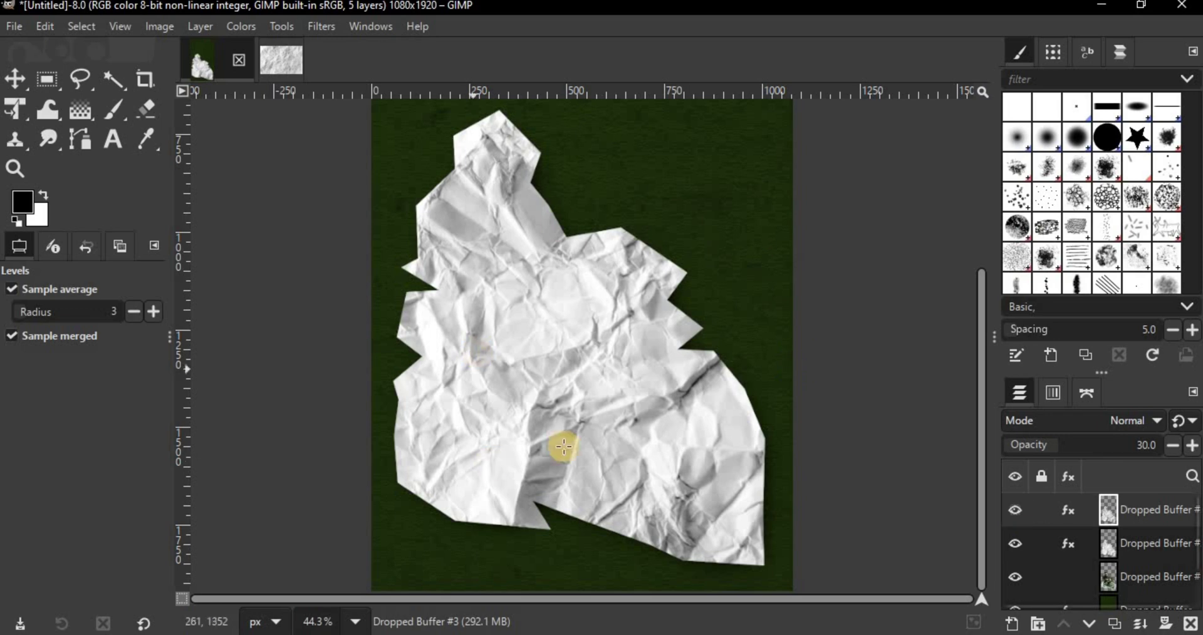
Merge the darkened copy down into the paper layer and move the rider photo layer above the paper
{"action": "right_click", "coordinate": [1130, 508]}
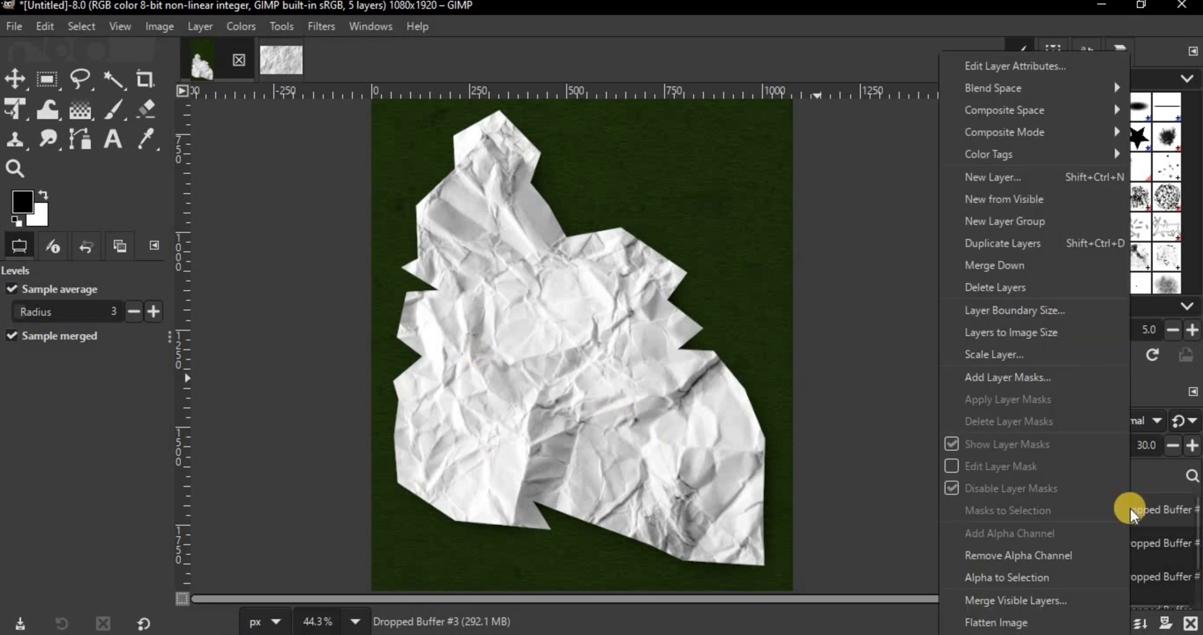
{"action": "left_click", "coordinate": [1002, 266]}
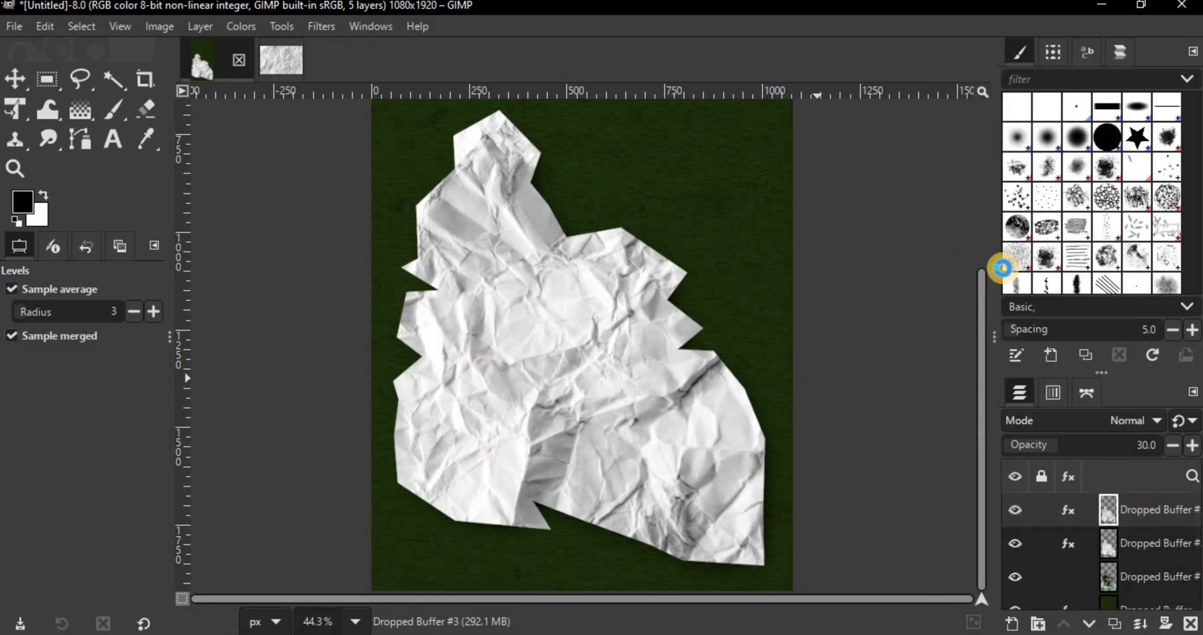
{"action": "left_click", "coordinate": [1018, 510]}
{"action": "left_click", "coordinate": [1017, 510]}
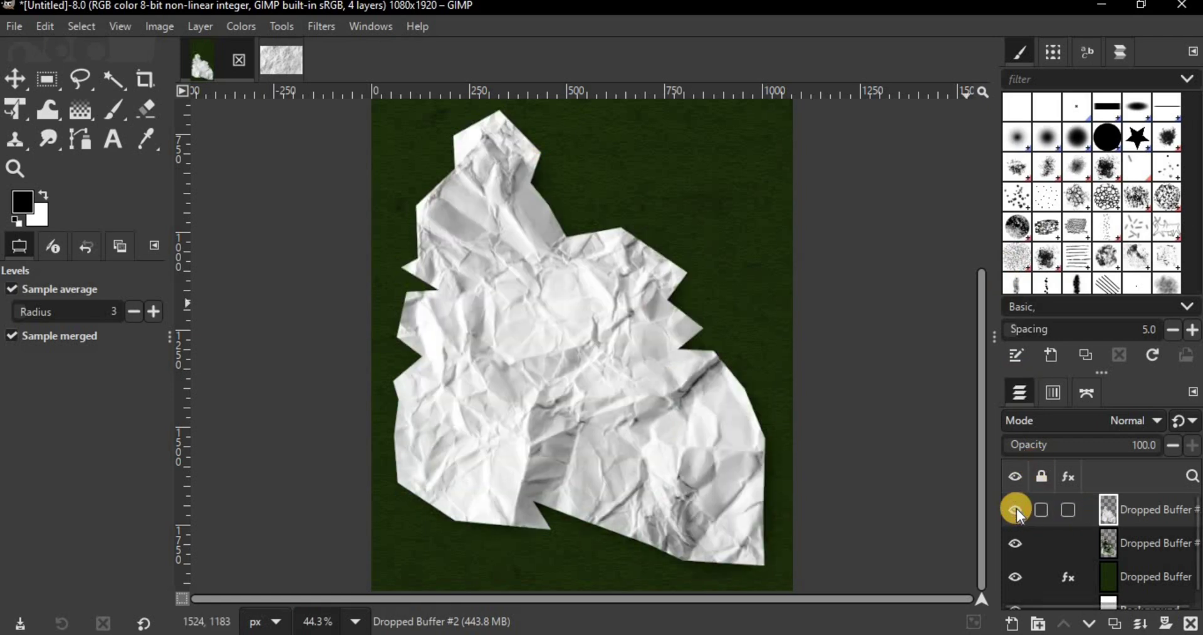
{"action": "left_click", "coordinate": [1121, 540]}
{"action": "left_click_drag", "start_coordinate": [1139, 550], "coordinate": [1140, 499]}
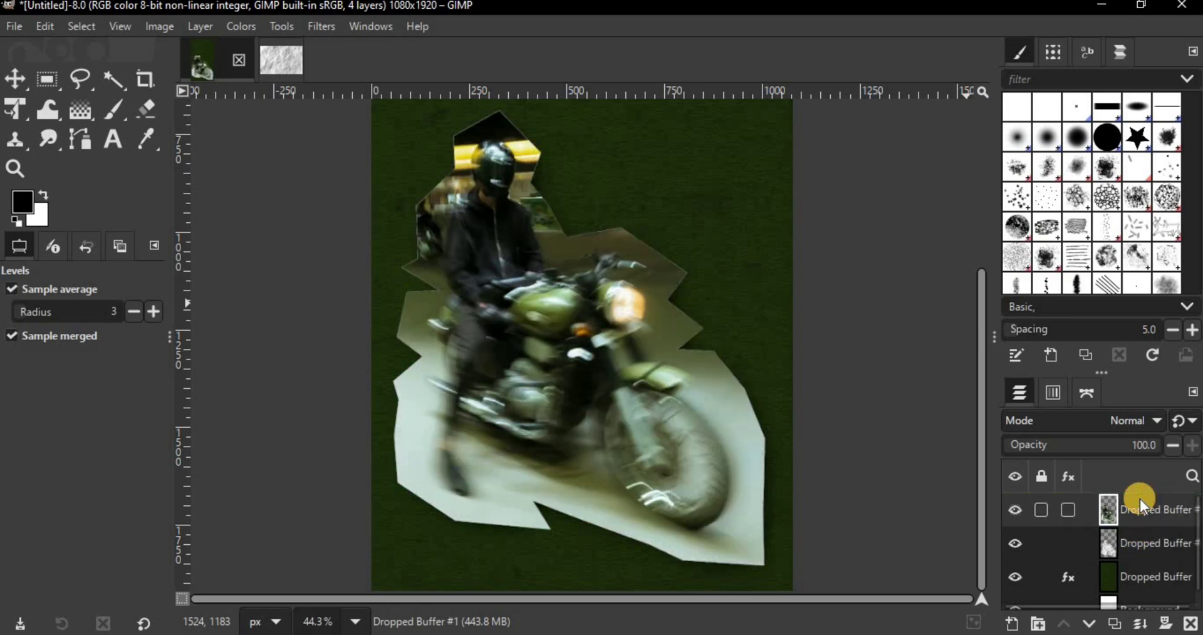
Start a curved path around the rider's helmet, tracing over its crown and down the rear side to the collar
{"action": "left_click", "coordinate": [75, 143]}
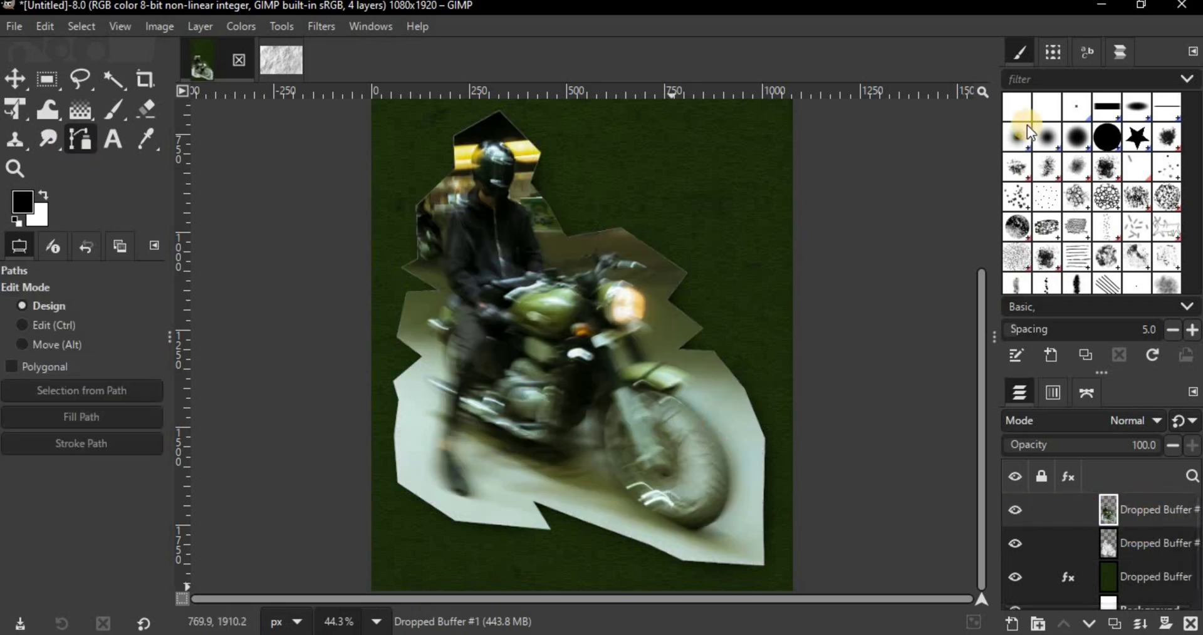
{"action": "scroll", "coordinate": [495, 166], "scroll_direction": "up", "scroll_amount": 5}
{"action": "scroll", "coordinate": [488, 182], "scroll_direction": "down", "scroll_amount": 5}
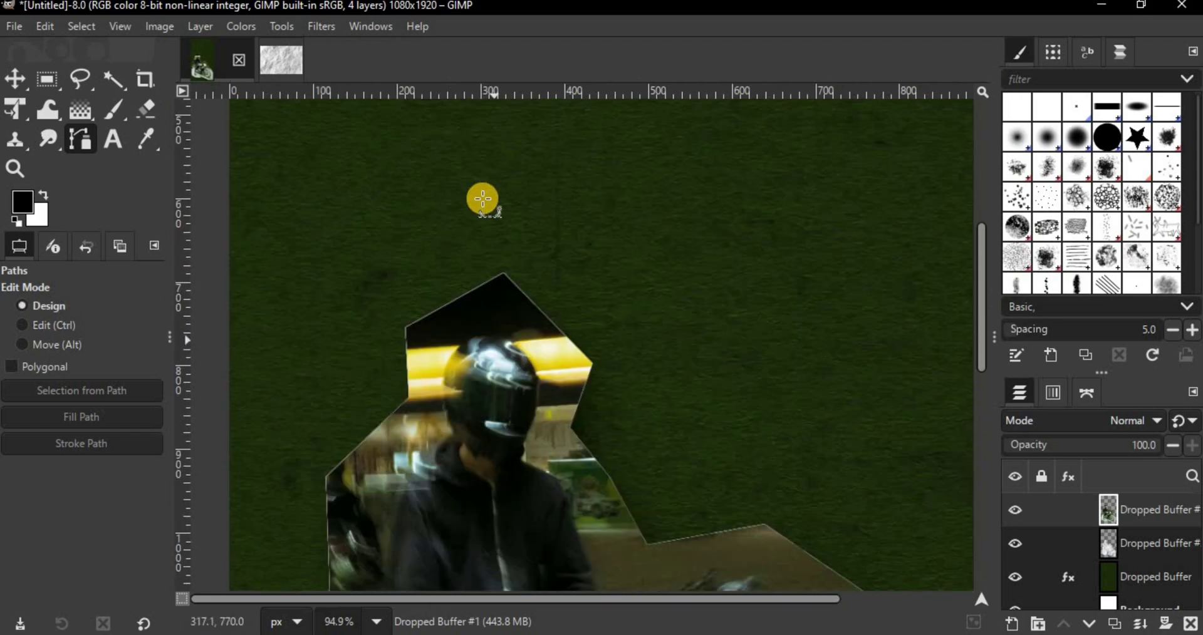
{"action": "scroll", "coordinate": [467, 416], "scroll_direction": "up", "scroll_amount": 8}
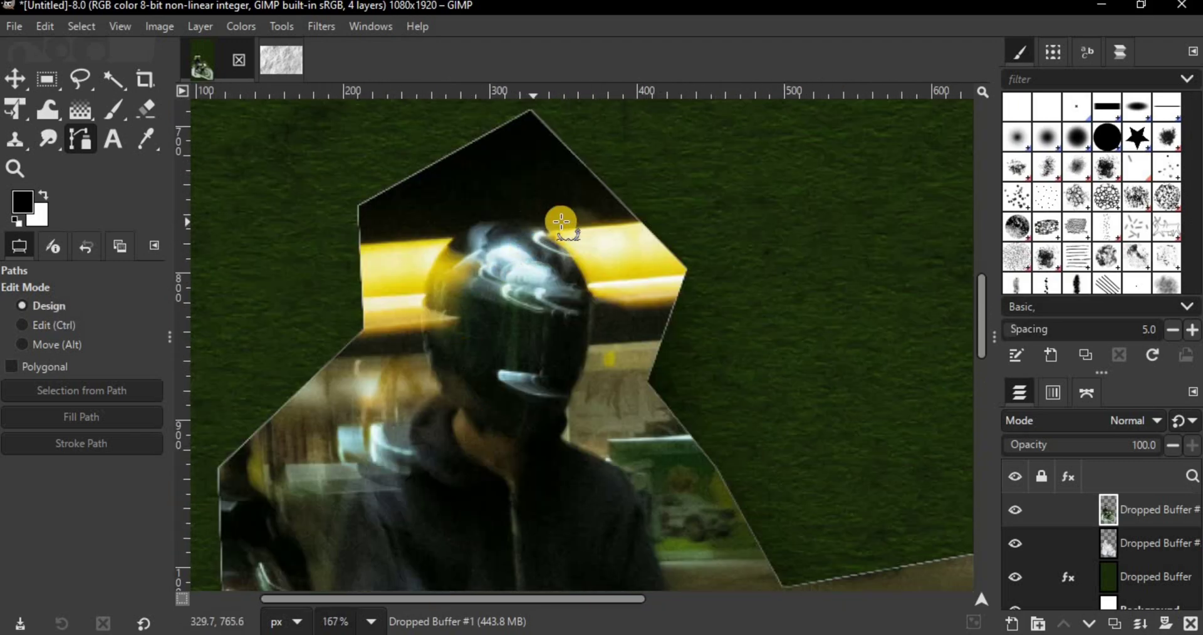
{"action": "left_click_drag", "start_coordinate": [459, 231], "coordinate": [443, 274]}
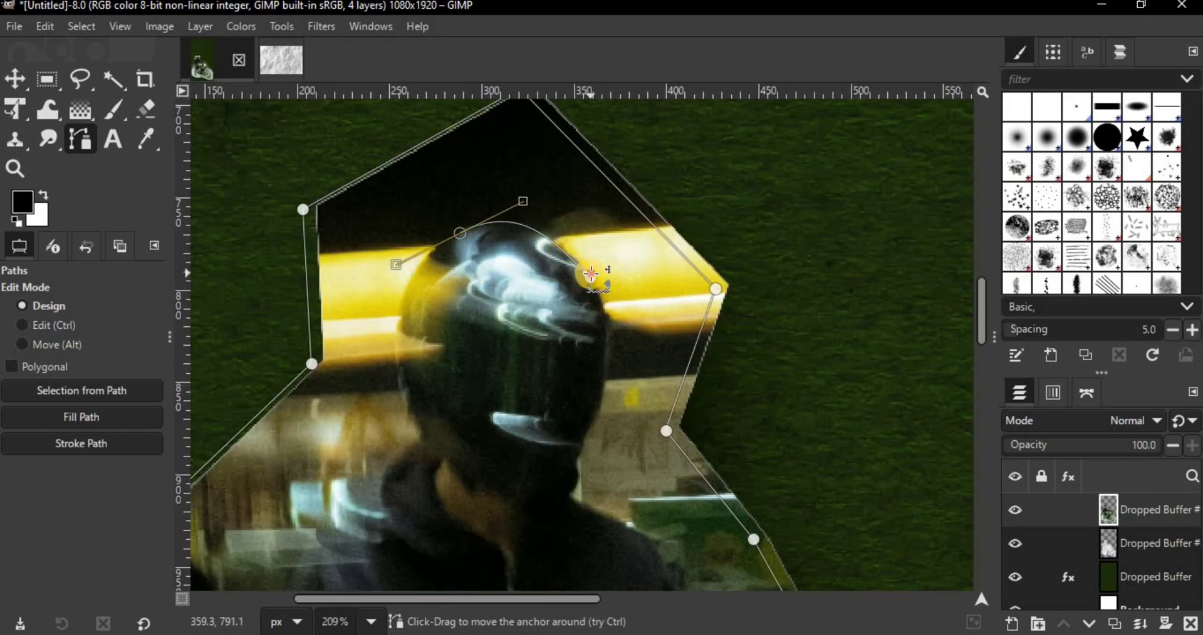
{"action": "scroll", "coordinate": [432, 276], "scroll_direction": "down", "scroll_amount": 3}
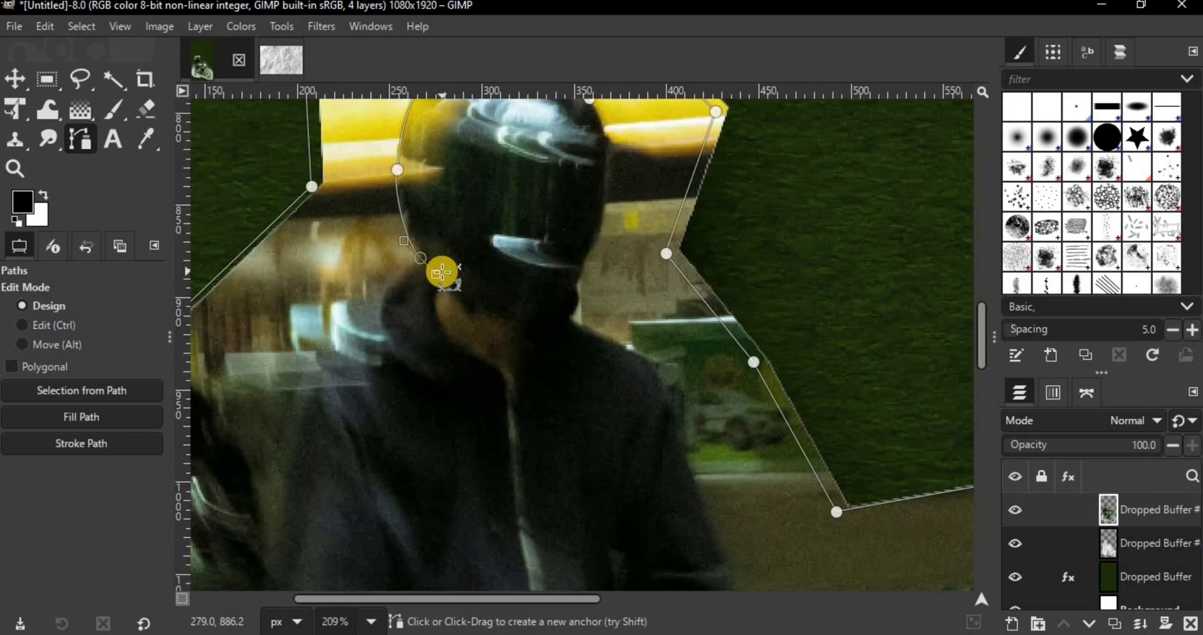
{"action": "scroll", "coordinate": [376, 294], "scroll_direction": "down", "scroll_amount": 1}
Continue the path from the collar down the rider's shoulder and back to the rear of the motorcycle
{"action": "left_click_drag", "start_coordinate": [339, 291], "coordinate": [344, 296]}
{"action": "left_click_drag", "start_coordinate": [296, 331], "coordinate": [288, 369]}
{"action": "scroll", "coordinate": [288, 376], "scroll_direction": "down", "scroll_amount": 3}
{"action": "left_click_drag", "start_coordinate": [274, 405], "coordinate": [302, 450]}
{"action": "scroll", "coordinate": [302, 445], "scroll_direction": "down", "scroll_amount": 3}
{"action": "left_click_drag", "start_coordinate": [309, 345], "coordinate": [320, 411]}
{"action": "scroll", "coordinate": [341, 368], "scroll_direction": "down", "scroll_amount": 2}
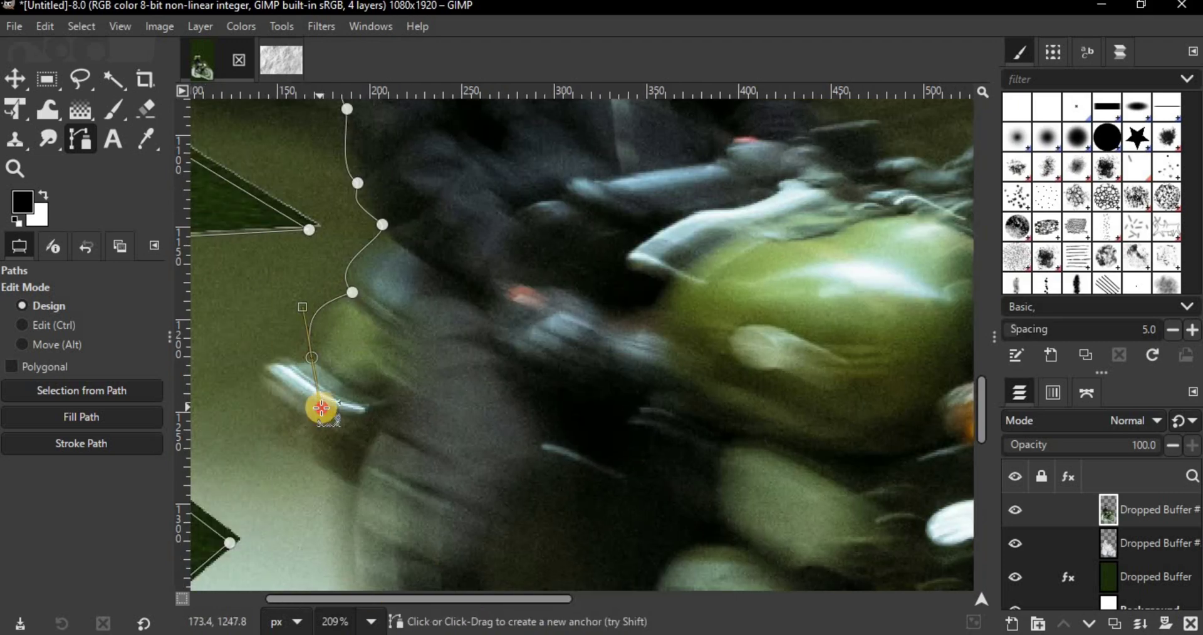
Continue the path down the rider's leg, around the foot and along the motorcycle's underside to the front wheel
{"action": "scroll", "coordinate": [274, 419], "scroll_direction": "down", "scroll_amount": 2}
{"action": "left_click_drag", "start_coordinate": [357, 366], "coordinate": [347, 470]}
{"action": "scroll", "coordinate": [346, 470], "scroll_direction": "down", "scroll_amount": 3}
{"action": "left_click_drag", "start_coordinate": [351, 421], "coordinate": [559, 557]}
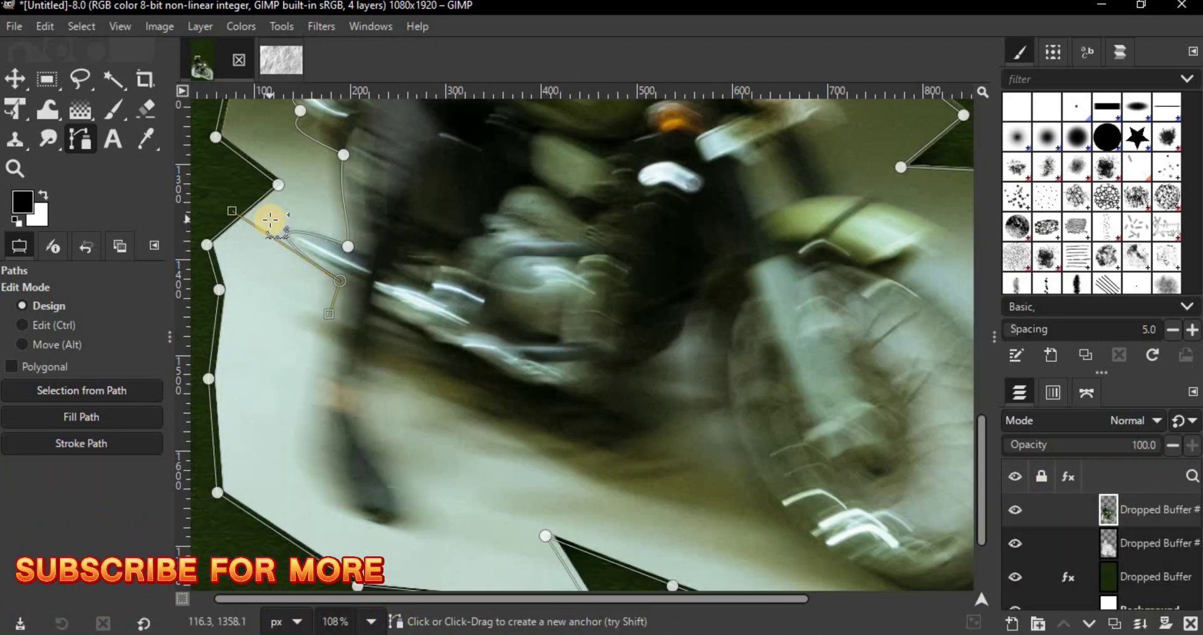
{"action": "left_click", "coordinate": [351, 362]}
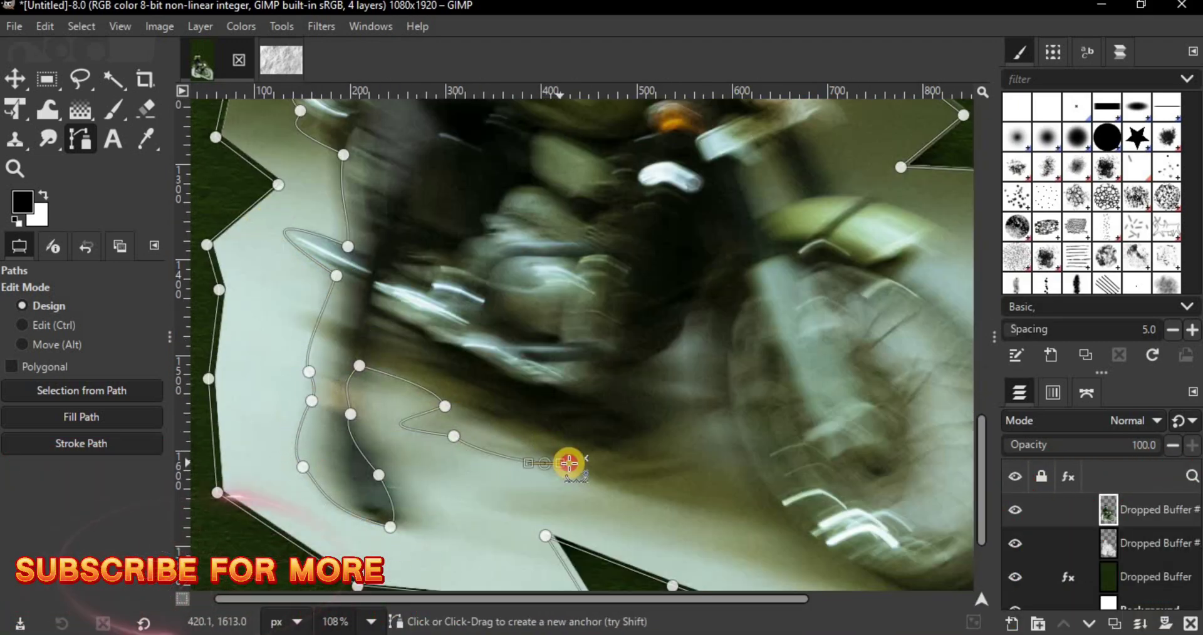
{"action": "left_click_drag", "start_coordinate": [833, 554], "coordinate": [793, 538]}
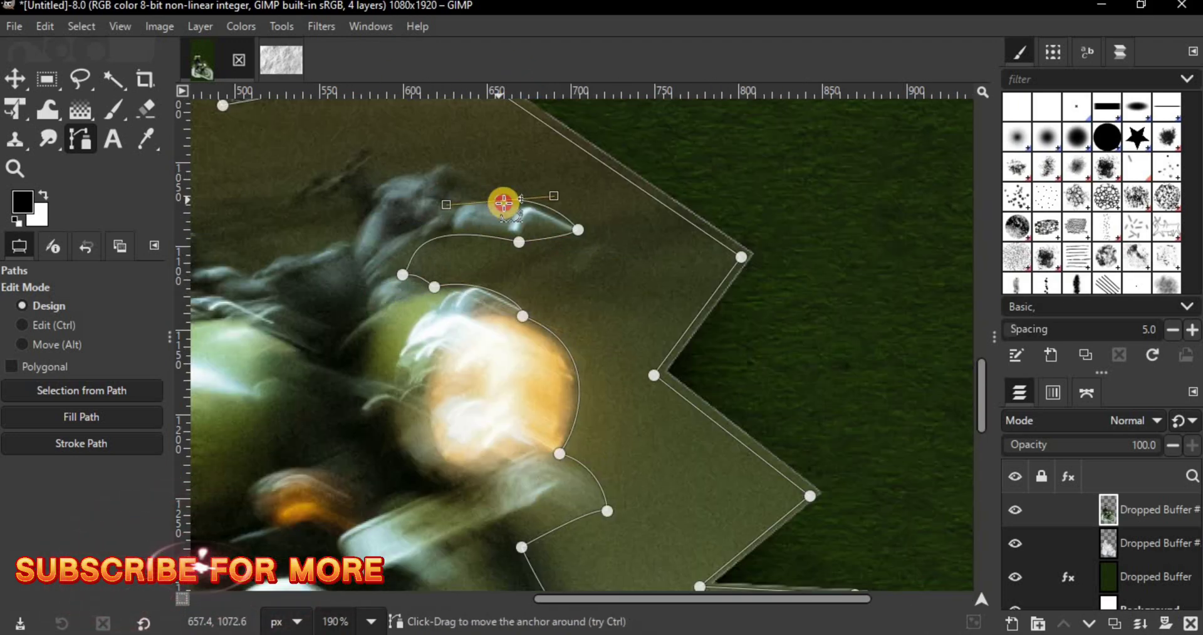
Continue the path along the handlebar and mirror outlines and up the rider's arm to the shoulder and neck
{"action": "left_click_drag", "start_coordinate": [421, 170], "coordinate": [381, 188]}
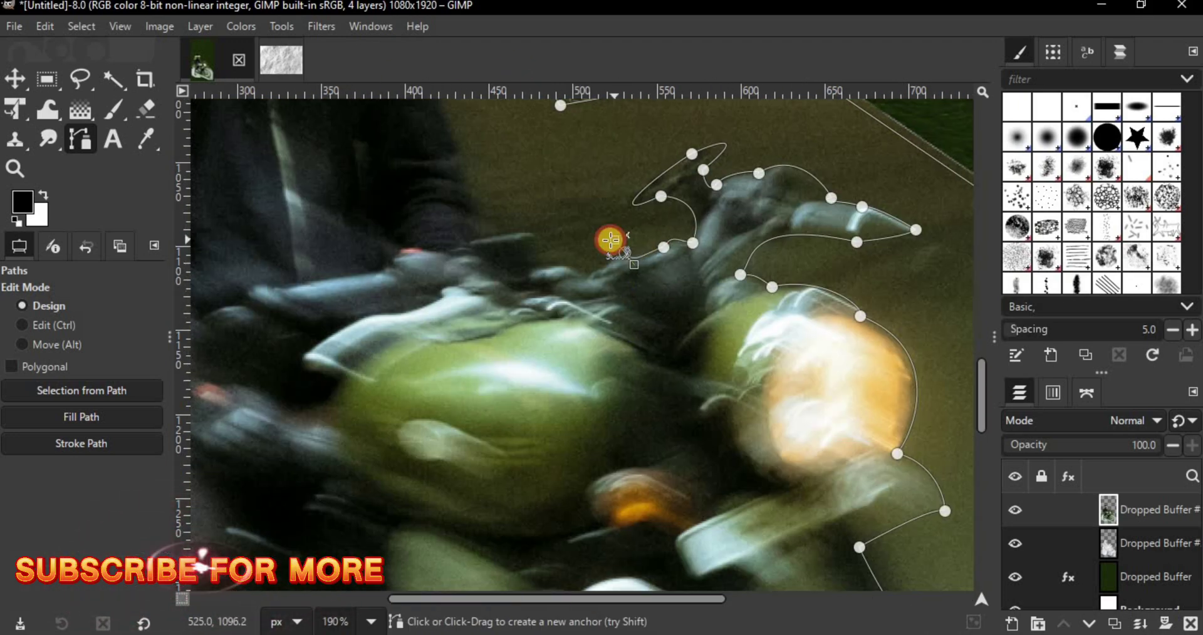
{"action": "left_click_drag", "start_coordinate": [543, 271], "coordinate": [530, 285]}
{"action": "left_click", "coordinate": [537, 233]}
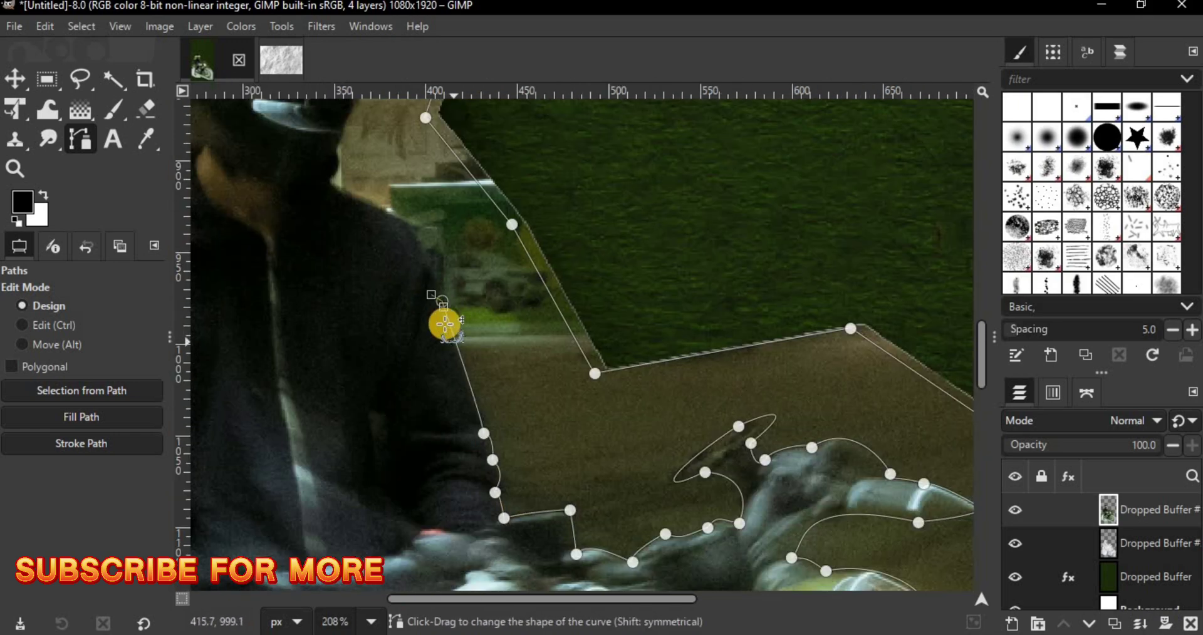
{"action": "left_click", "coordinate": [399, 220]}
{"action": "left_click", "coordinate": [334, 189]}
Finish the outline by tracing up the neck and the front side of the helmet to the crown anchor
{"action": "scroll", "coordinate": [311, 322], "scroll_direction": "up", "scroll_amount": 4}
{"action": "left_click", "coordinate": [369, 259]}
{"action": "left_click_drag", "start_coordinate": [362, 213], "coordinate": [346, 194]}
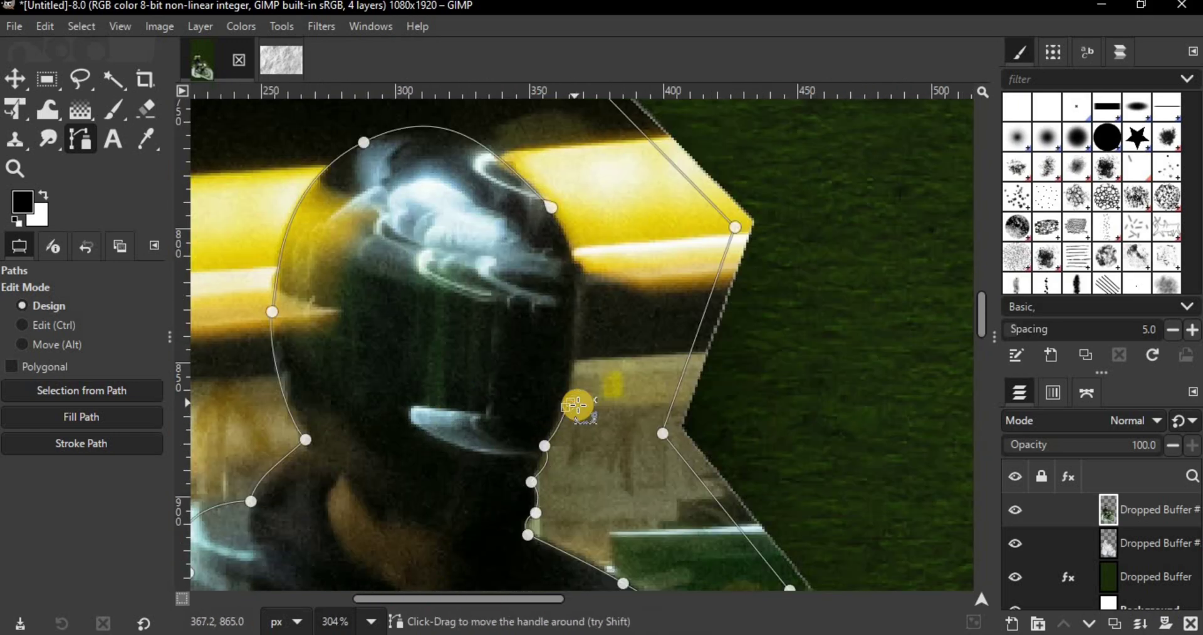
{"action": "left_click_drag", "start_coordinate": [569, 399], "coordinate": [580, 288]}
{"action": "mouse_move", "coordinate": [576, 227]}
{"action": "left_mouse_down"}
{"action": "mouse_move", "coordinate": [537, 279]}
{"action": "mouse_move", "coordinate": [551, 204]}
{"action": "mouse_move", "coordinate": [567, 246]}
{"action": "left_mouse_up"}
{"action": "scroll", "coordinate": [442, 380], "scroll_direction": "down", "scroll_amount": 5}
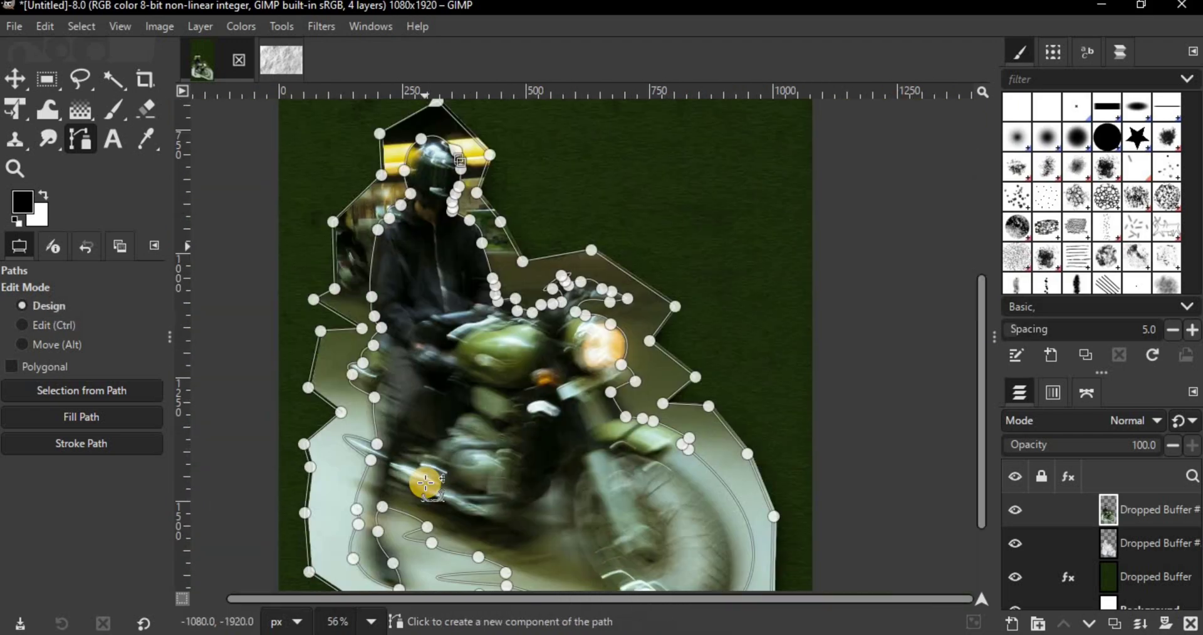
Refine the path's curve where the front fender meets the wheel so it follows the motorcycle's edge
{"action": "scroll", "coordinate": [663, 403], "scroll_direction": "up", "scroll_amount": 2}
{"action": "left_click", "coordinate": [663, 378]}
{"action": "scroll", "coordinate": [643, 376], "scroll_direction": "up", "scroll_amount": 1}
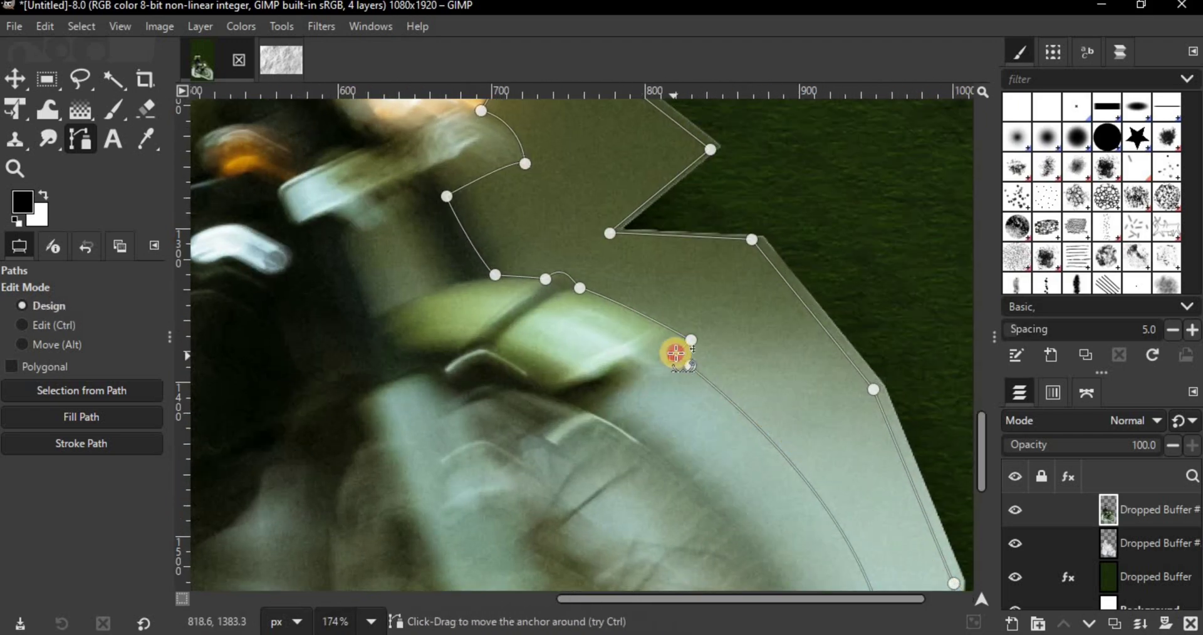
{"action": "scroll", "coordinate": [677, 349], "scroll_direction": "down", "scroll_amount": 3}
Create a selection from the path, delete the photo background around the rider, and clear the selection
{"action": "left_click", "coordinate": [95, 387]}
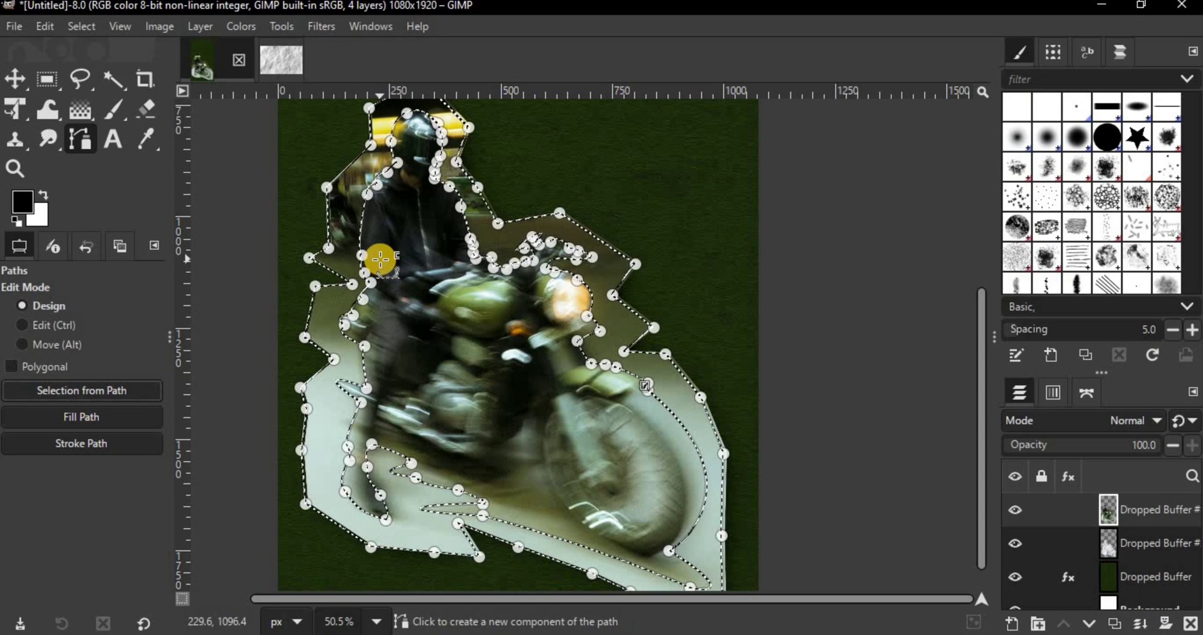
{"action": "key", "text": "Delete"}
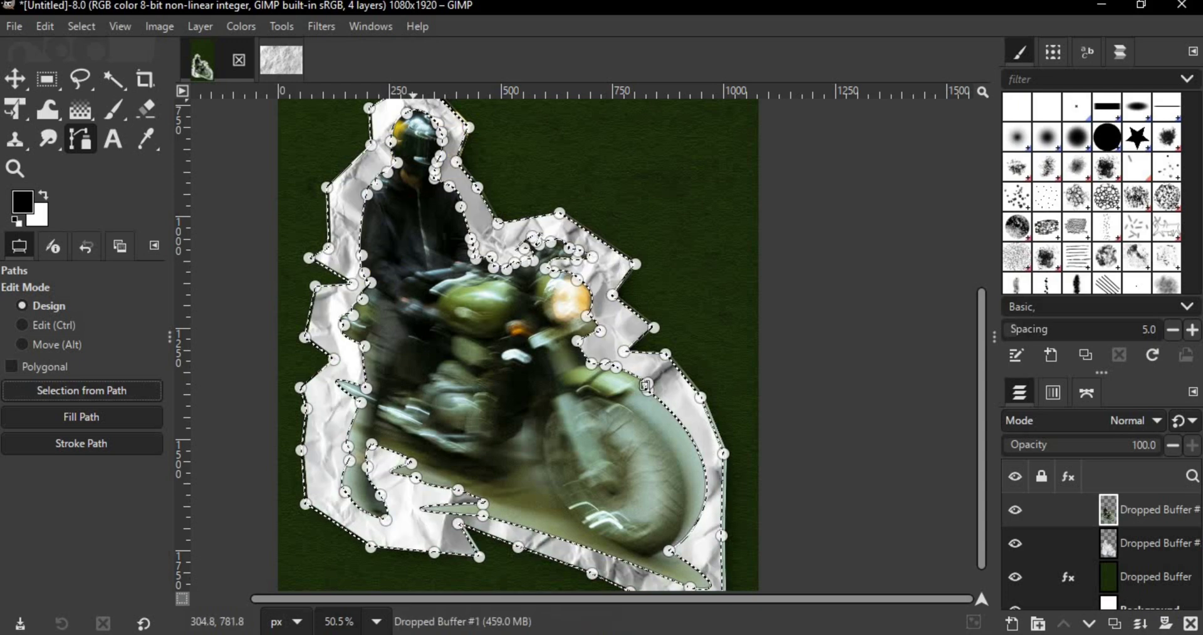
{"action": "left_click", "coordinate": [77, 22]}
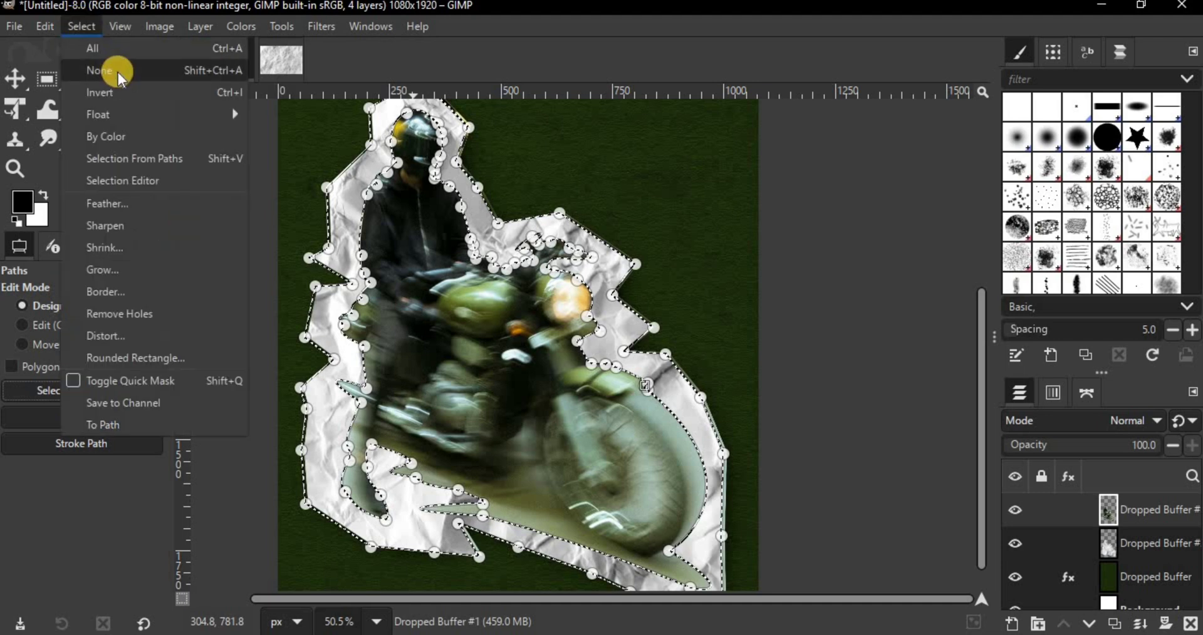
{"action": "left_click", "coordinate": [118, 74]}
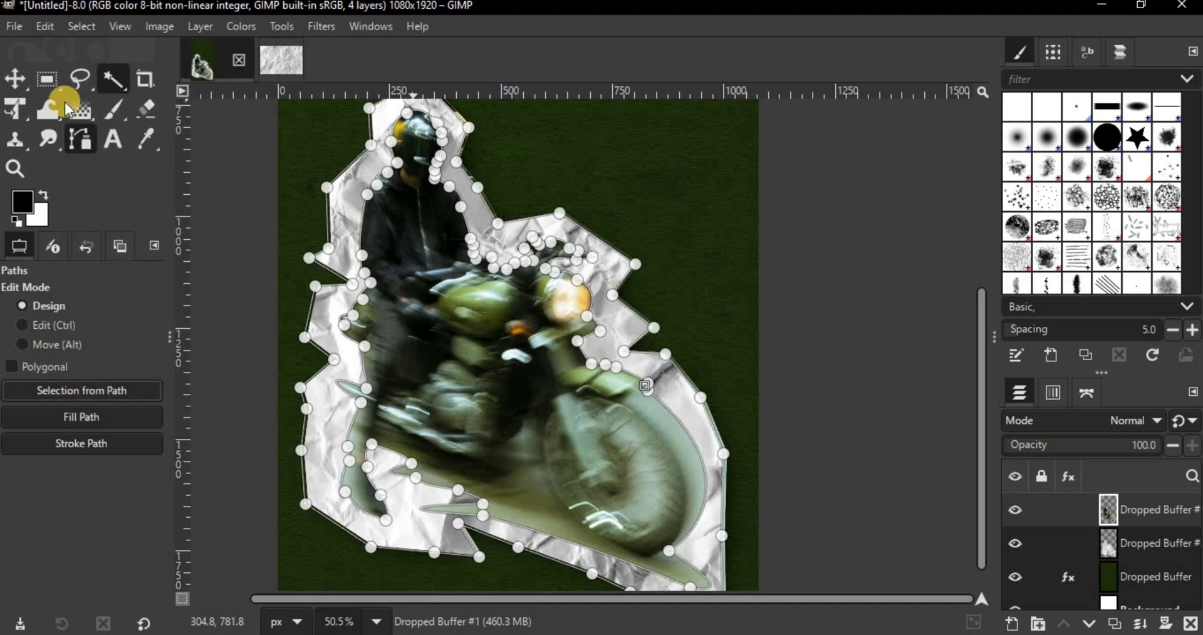
{"action": "left_click", "coordinate": [16, 76]}
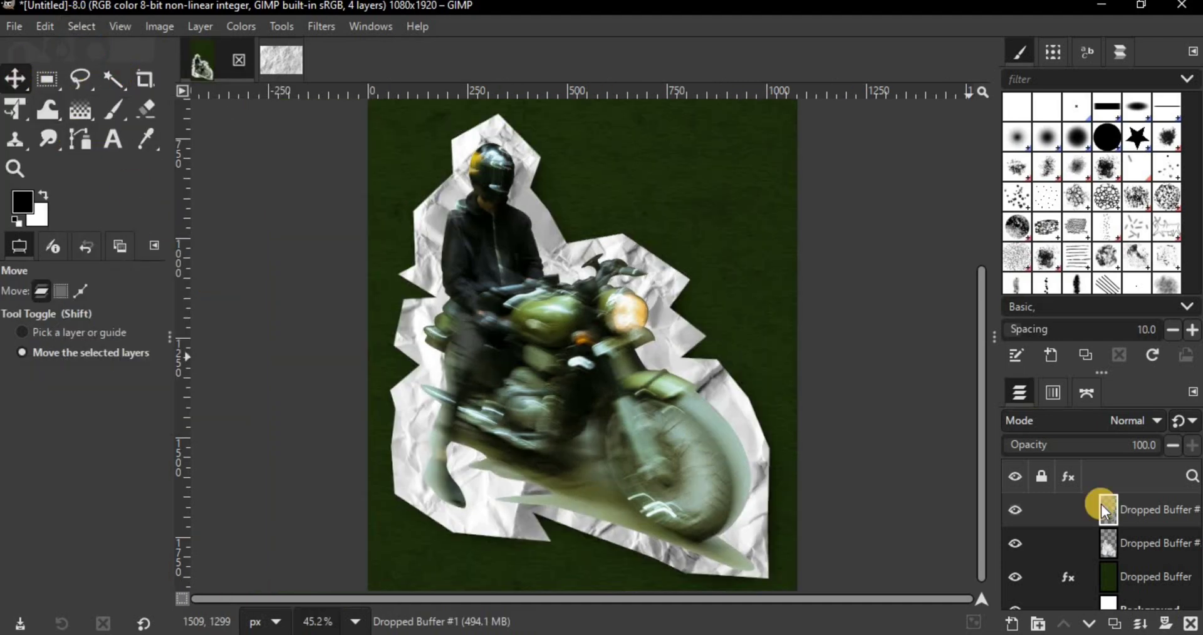
Duplicate the rider layer and apply High Pass to the copy with standard deviation 63.3 and contrast 1.520
{"action": "left_click", "coordinate": [1121, 511]}
{"action": "left_click", "coordinate": [1114, 624]}
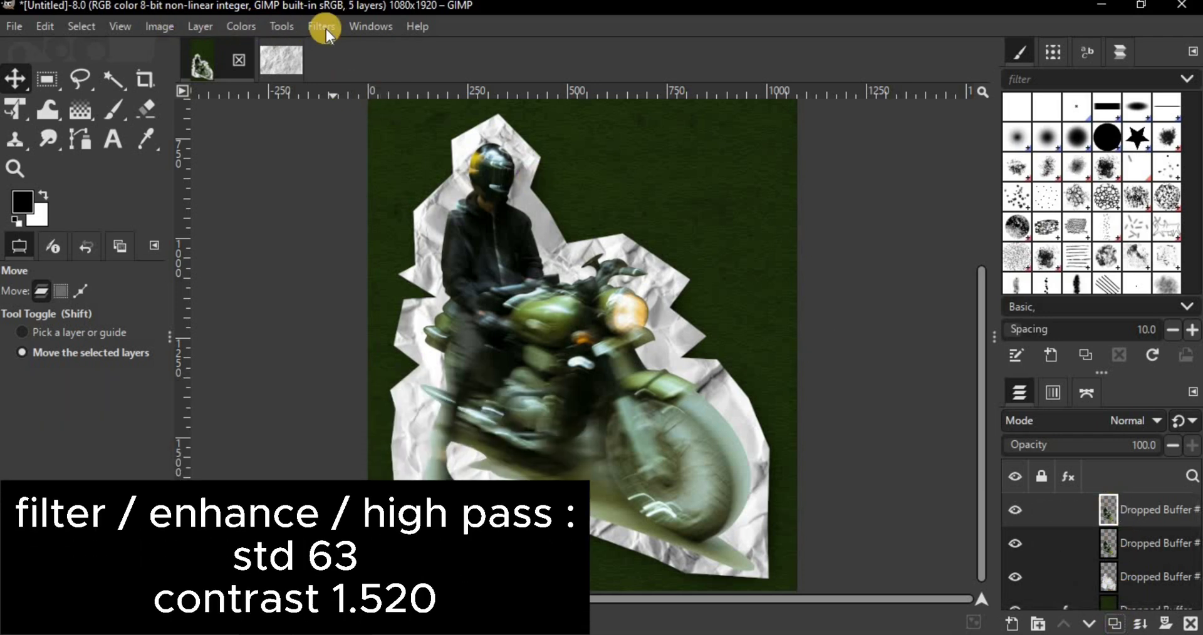
{"action": "left_click", "coordinate": [326, 28]}
{"action": "mouse_move", "coordinate": [426, 164]}
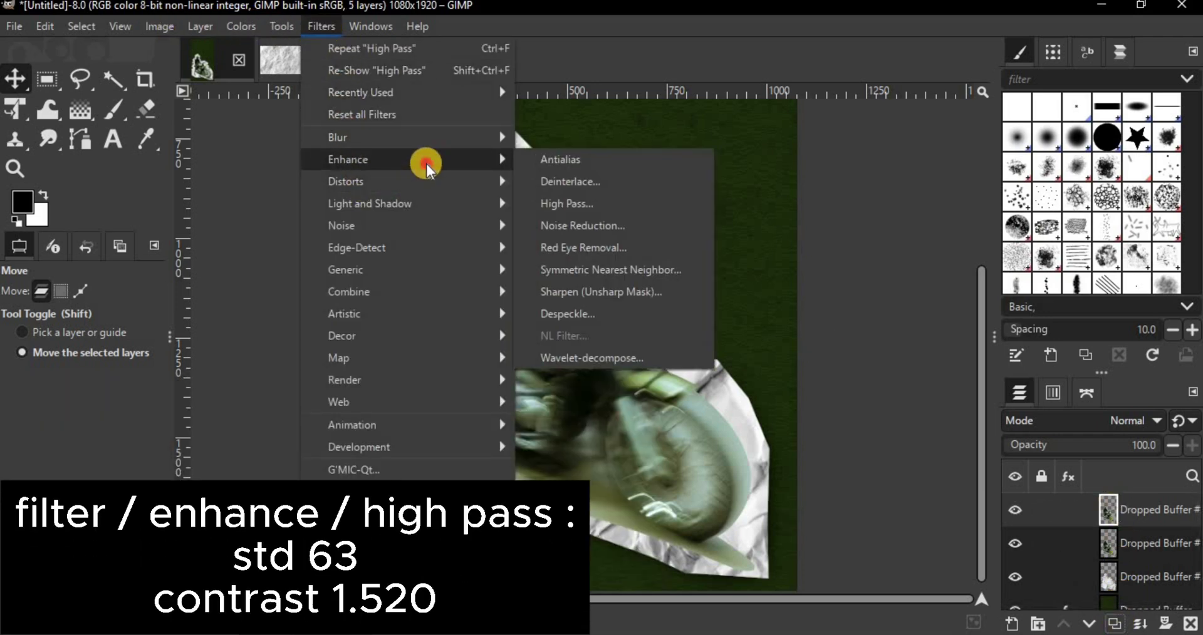
{"action": "left_click", "coordinate": [554, 202]}
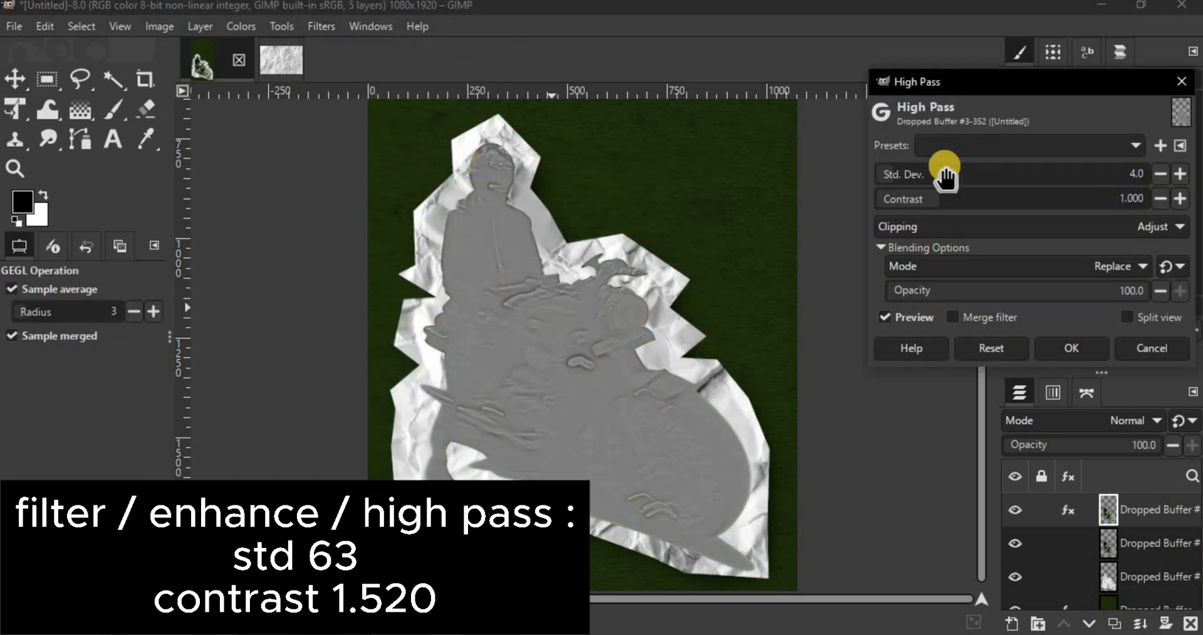
{"action": "left_click", "coordinate": [945, 177]}
{"action": "type", "text": "63"}
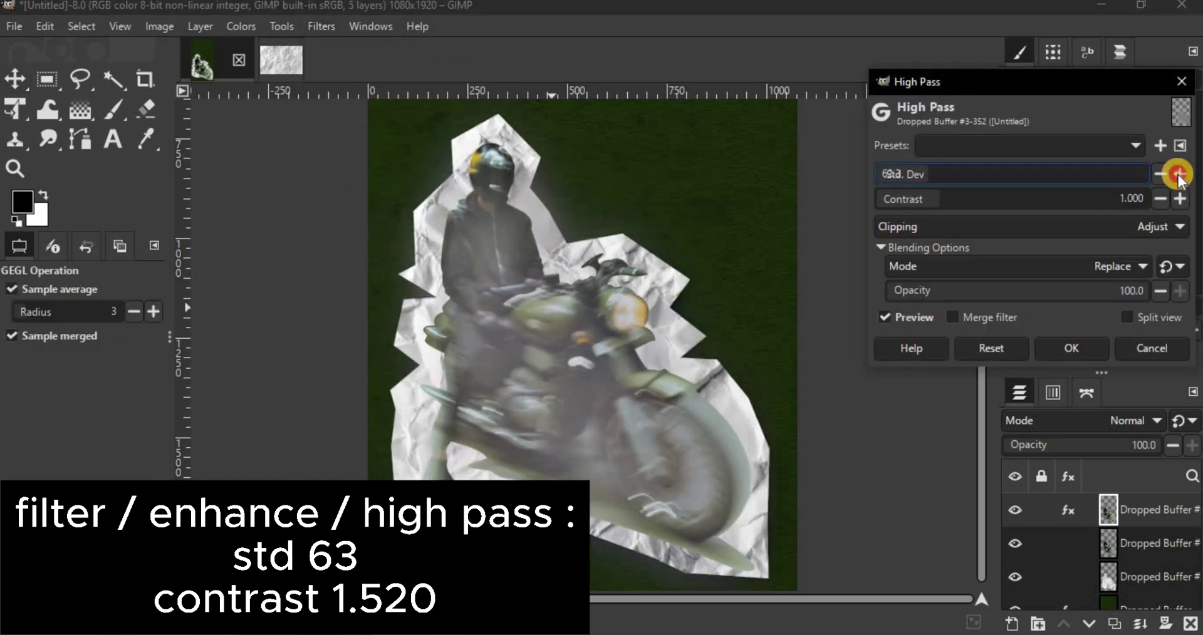
{"action": "left_click", "coordinate": [1178, 174]}
{"action": "left_click", "coordinate": [1177, 172]}
{"action": "left_click", "coordinate": [968, 200]}
{"action": "type", "text": "1.520"}
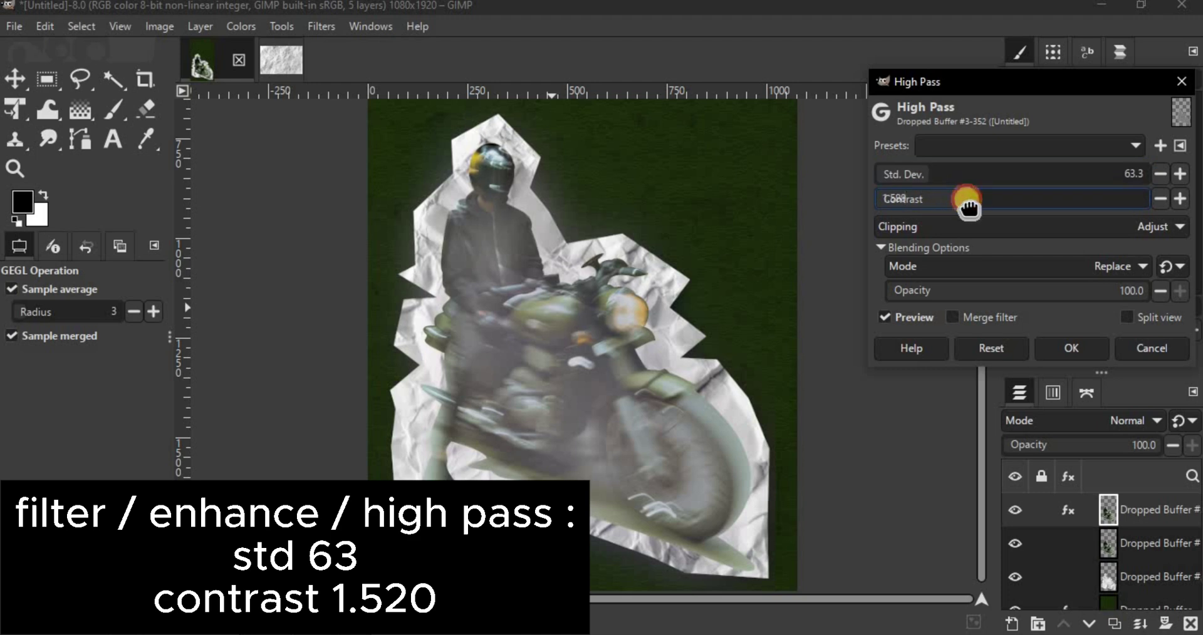
{"action": "key", "text": "Return"}
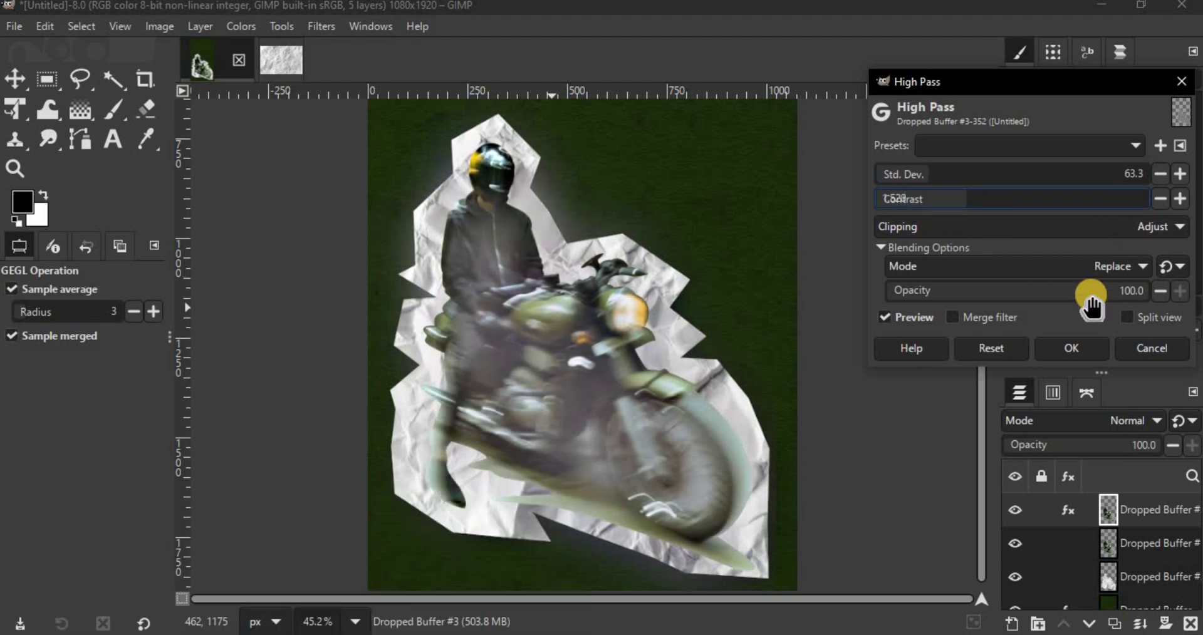
{"action": "left_click", "coordinate": [1072, 345]}
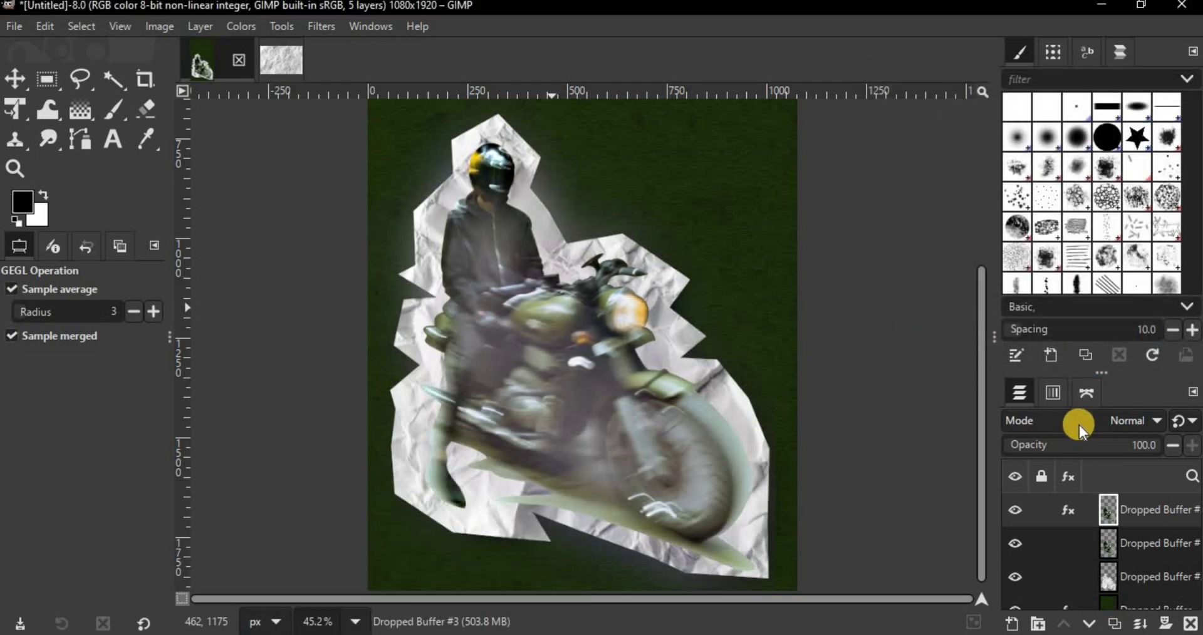
Set the blend mode of the High Pass copy to Overlay and compare the rider with and without it
{"action": "left_click", "coordinate": [1077, 420]}
{"action": "scroll", "coordinate": [1076, 420], "scroll_direction": "down", "scroll_amount": 5}
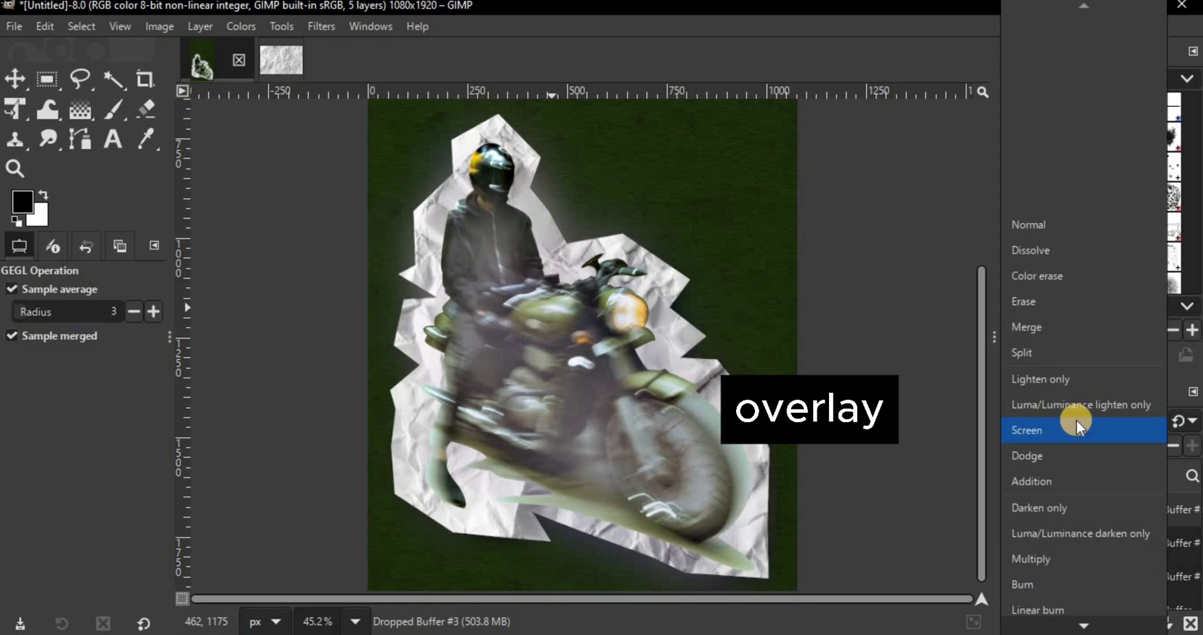
{"action": "scroll", "coordinate": [1073, 439], "scroll_direction": "down", "scroll_amount": 5}
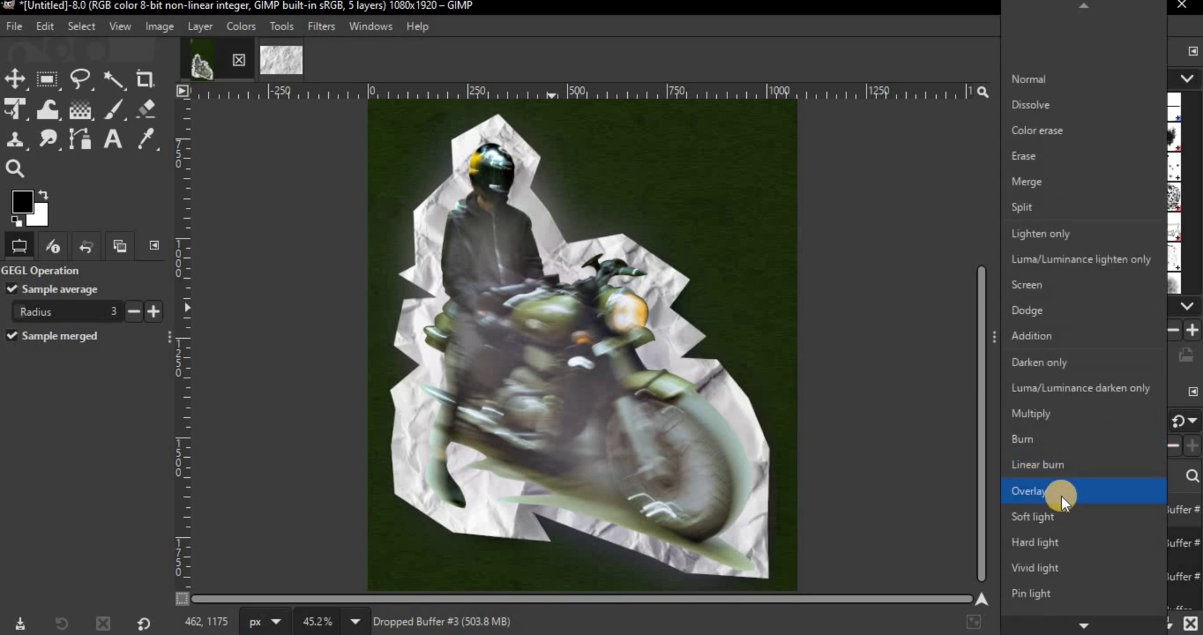
{"action": "left_click", "coordinate": [1062, 496]}
{"action": "left_click", "coordinate": [1016, 510]}
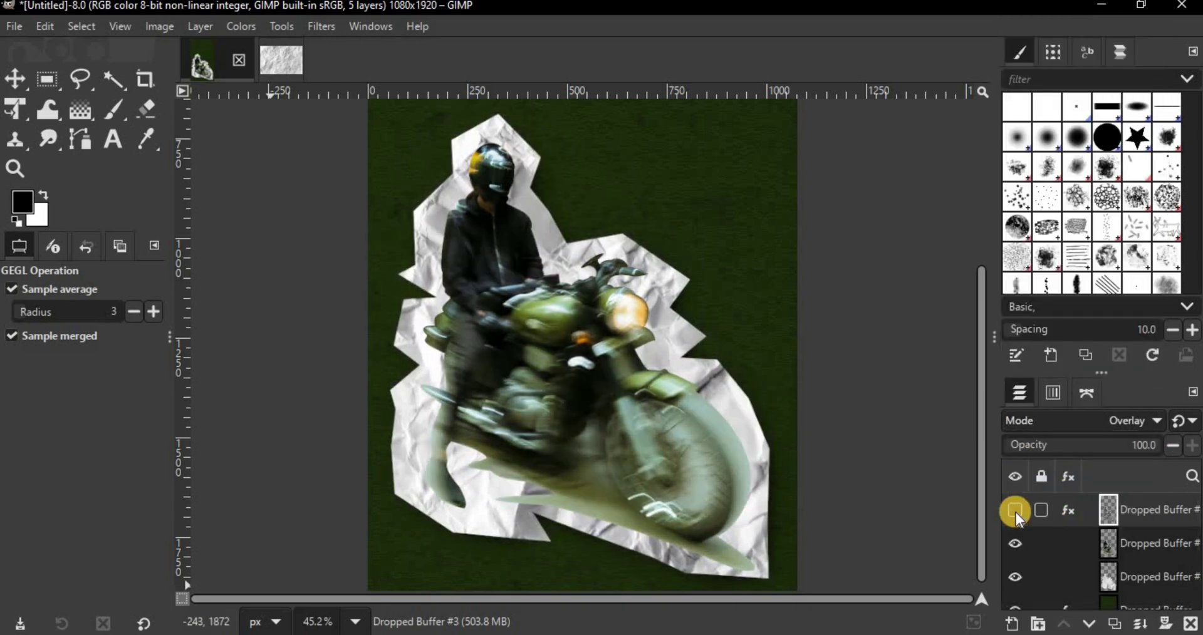
{"action": "left_click", "coordinate": [1015, 512]}
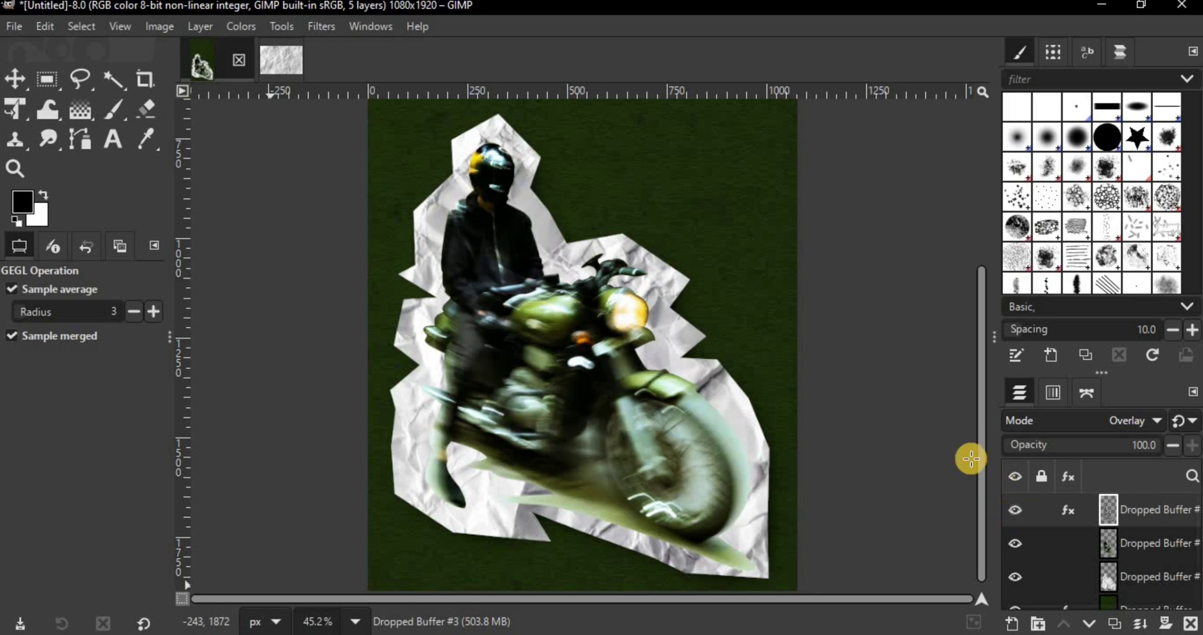
Merge the Overlay copy down into the rider layer and check the merged layer by toggling its visibility
{"action": "right_click", "coordinate": [1121, 509]}
{"action": "left_click", "coordinate": [1009, 267]}
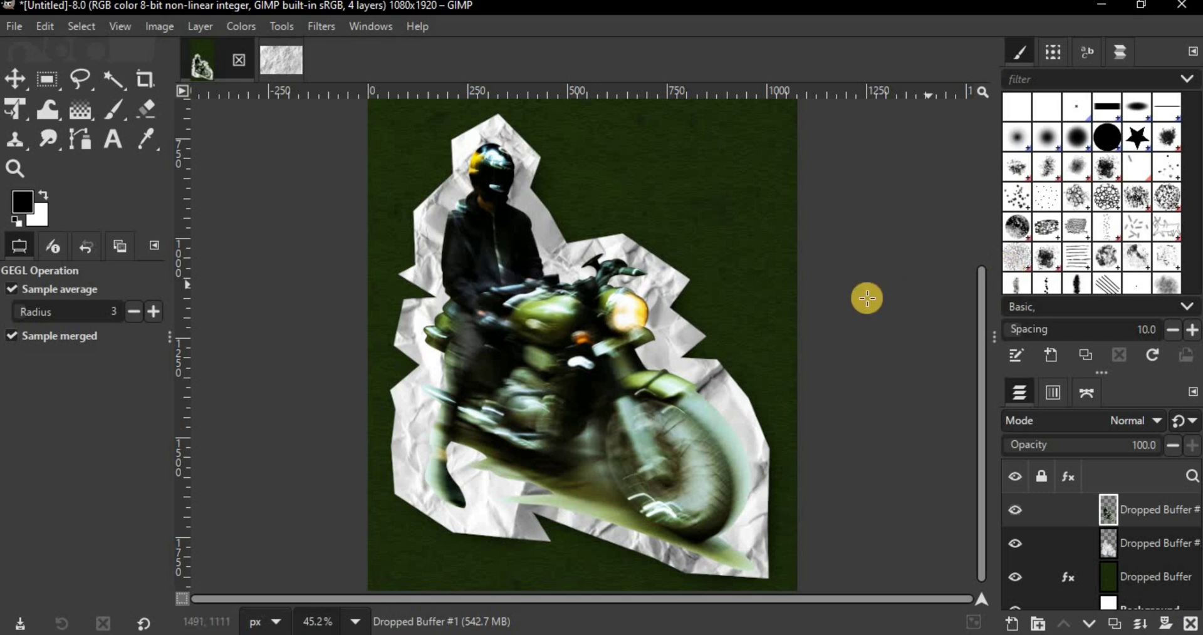
{"action": "left_click", "coordinate": [1011, 518]}
{"action": "left_click", "coordinate": [1012, 517]}
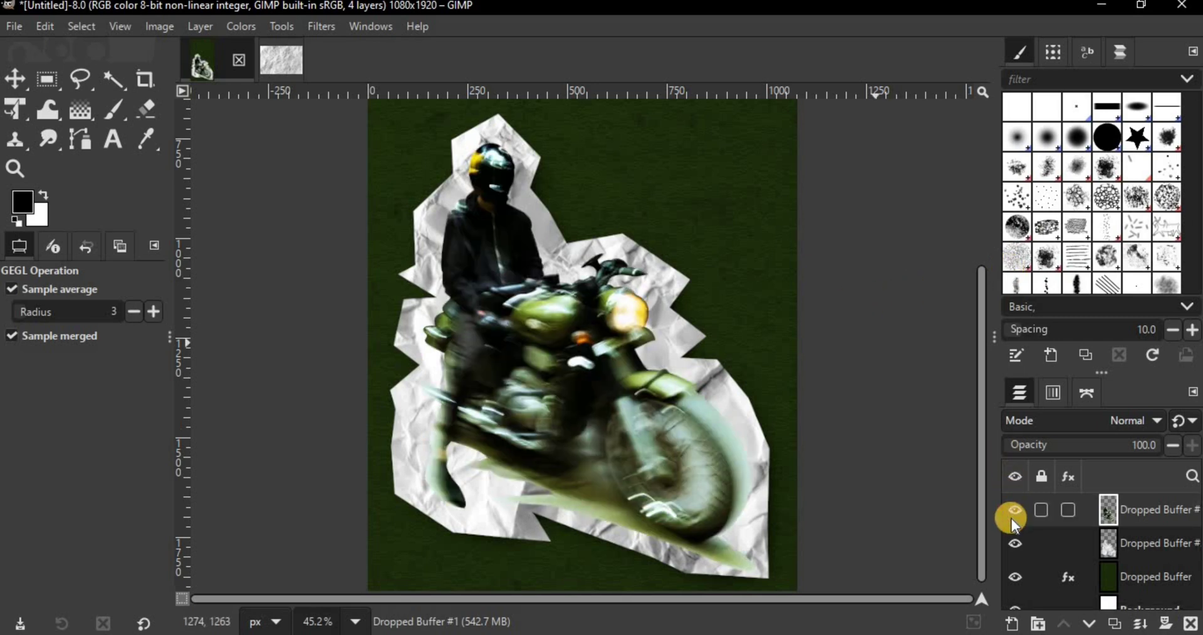
Delete the white Background layer beneath the dark green textured layer
{"action": "scroll", "coordinate": [1107, 578], "scroll_direction": "down", "scroll_amount": 1}
{"action": "left_click", "coordinate": [1112, 583]}
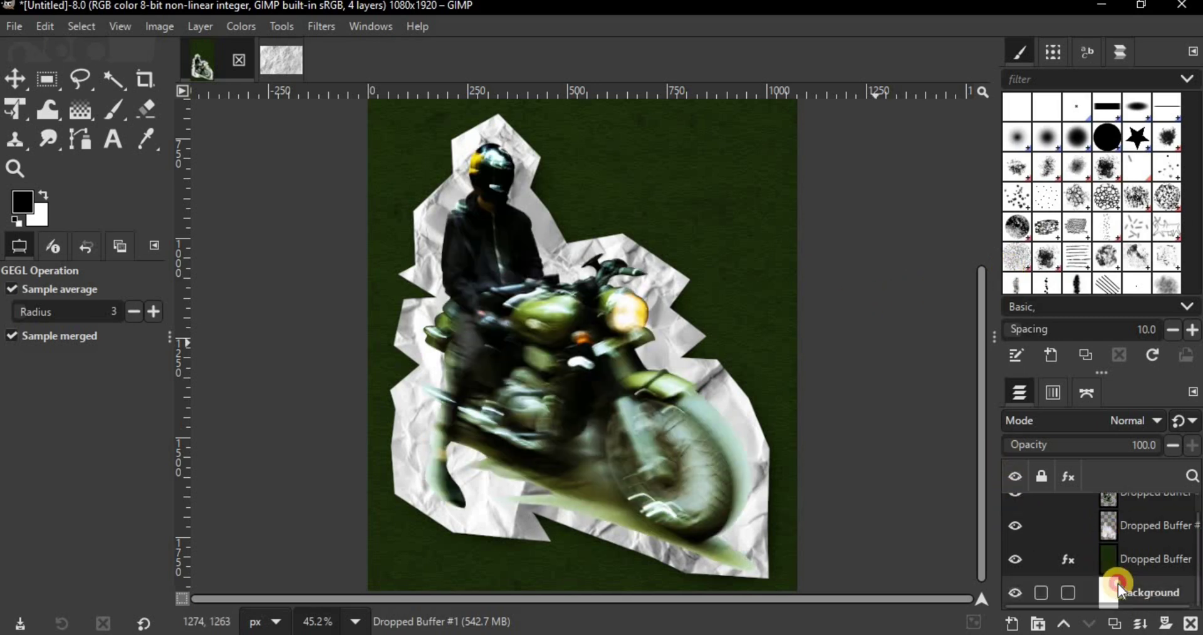
{"action": "left_click", "coordinate": [1190, 624]}
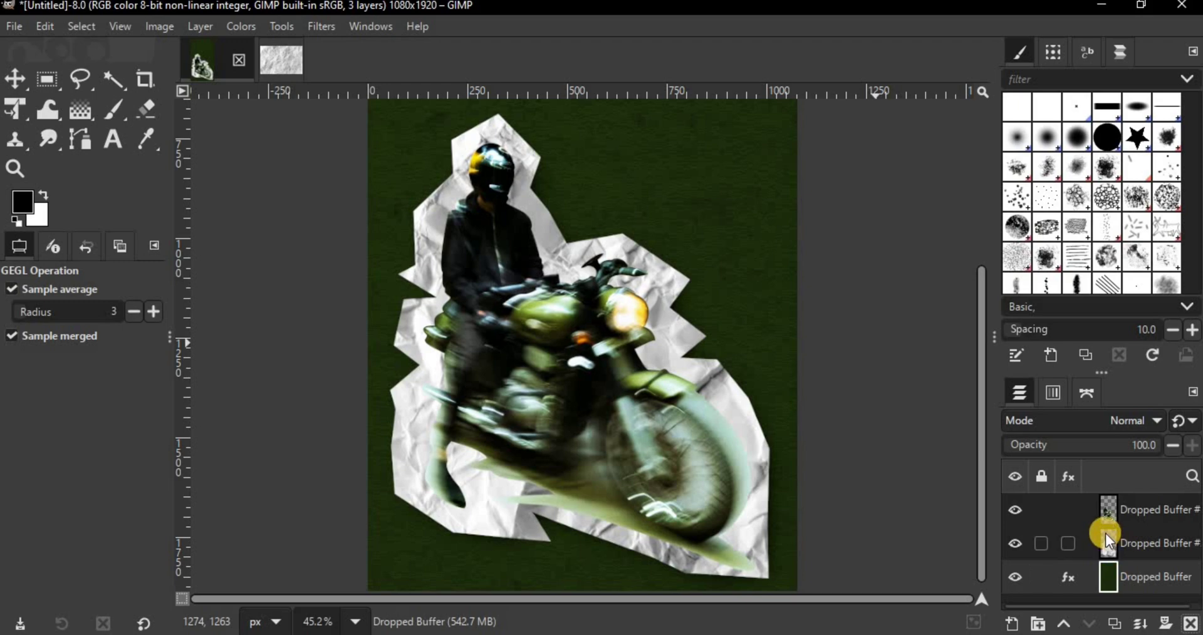
Duplicate the merged rider layer and start Sharpen (Unsharp Mask) on the copy with a radius of 3.870
{"action": "left_click", "coordinate": [1110, 507]}
{"action": "left_click", "coordinate": [1114, 624]}
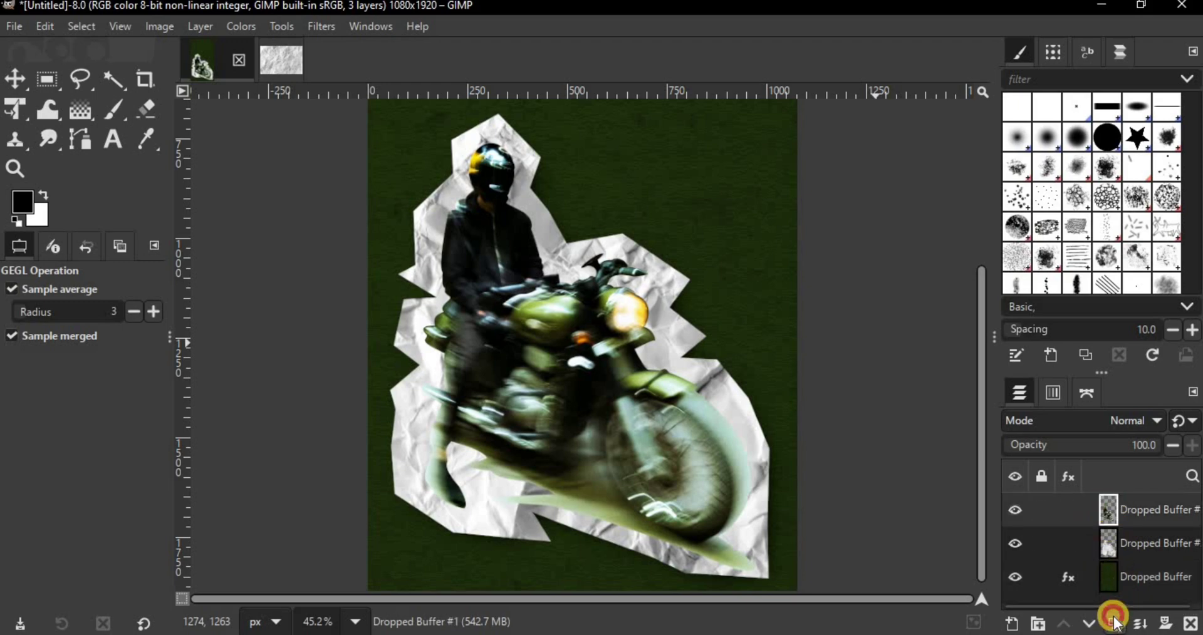
{"action": "left_click", "coordinate": [312, 25]}
{"action": "mouse_move", "coordinate": [370, 159]}
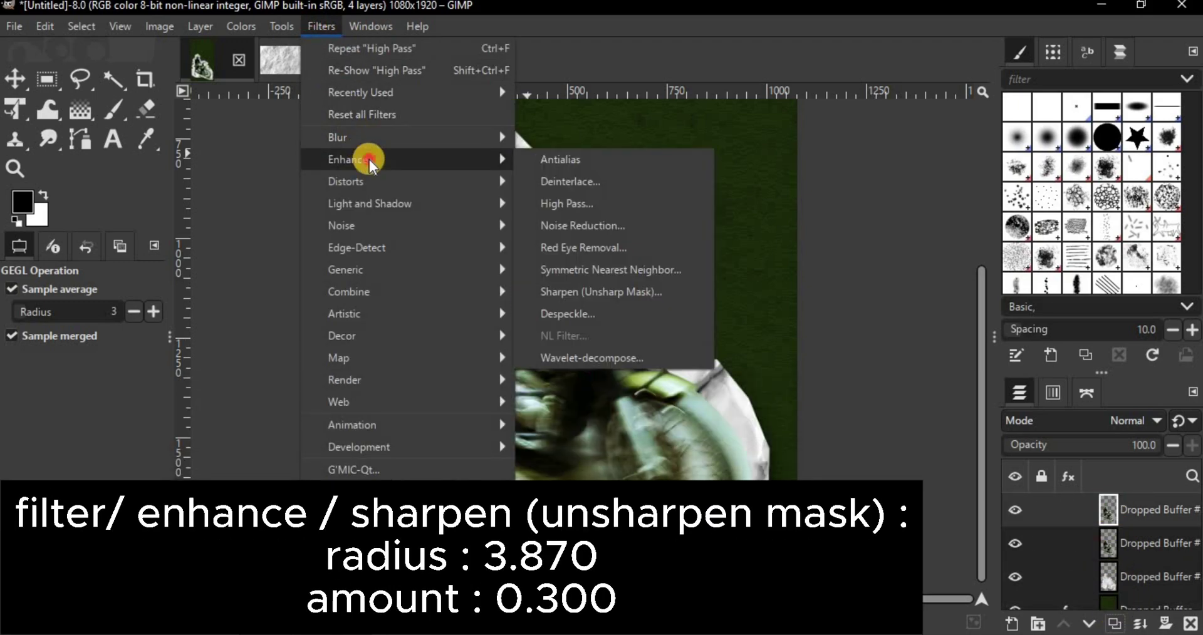
{"action": "left_click", "coordinate": [629, 291]}
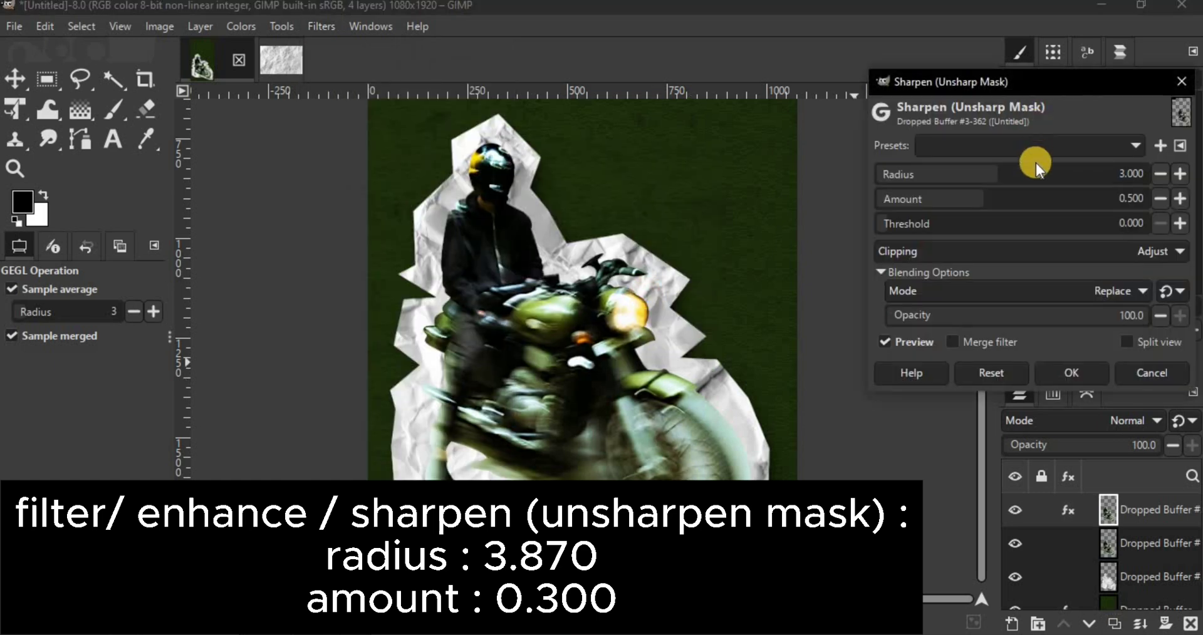
{"action": "left_click", "coordinate": [1004, 175]}
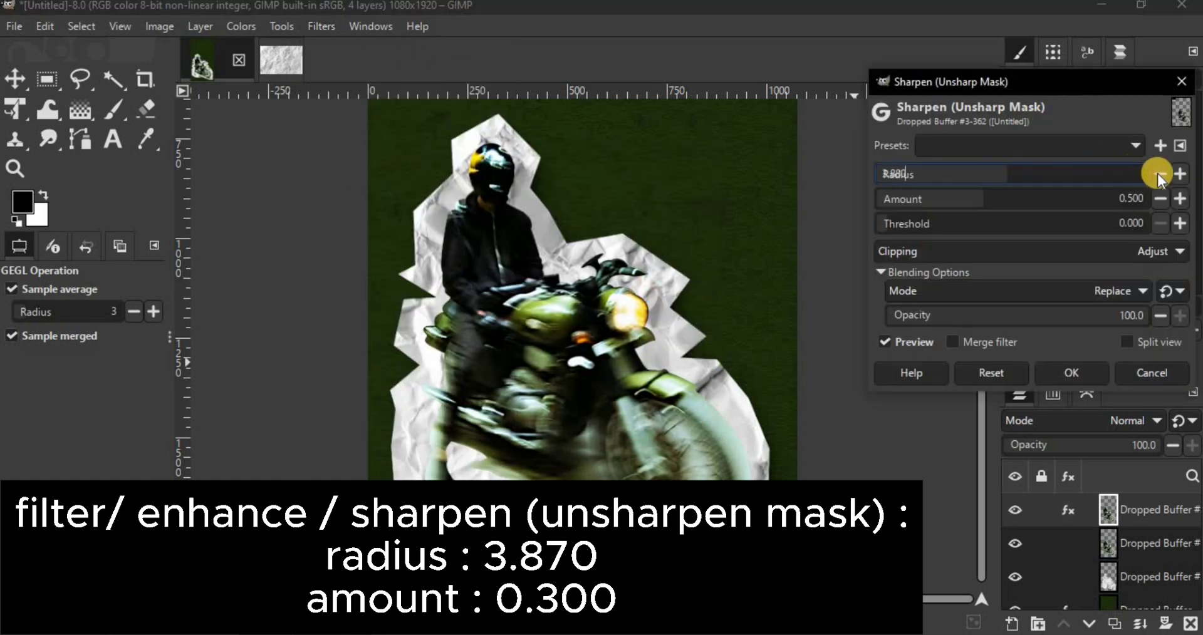
Set the sharpening amount to 0.301, compare the preview, and apply the filter to the rider copy
{"action": "left_click", "coordinate": [978, 198]}
{"action": "type", "text": "0.3"}
{"action": "key", "text": "BackSpace"}
{"action": "key", "text": "BackSpace"}
{"action": "type", "text": "43"}
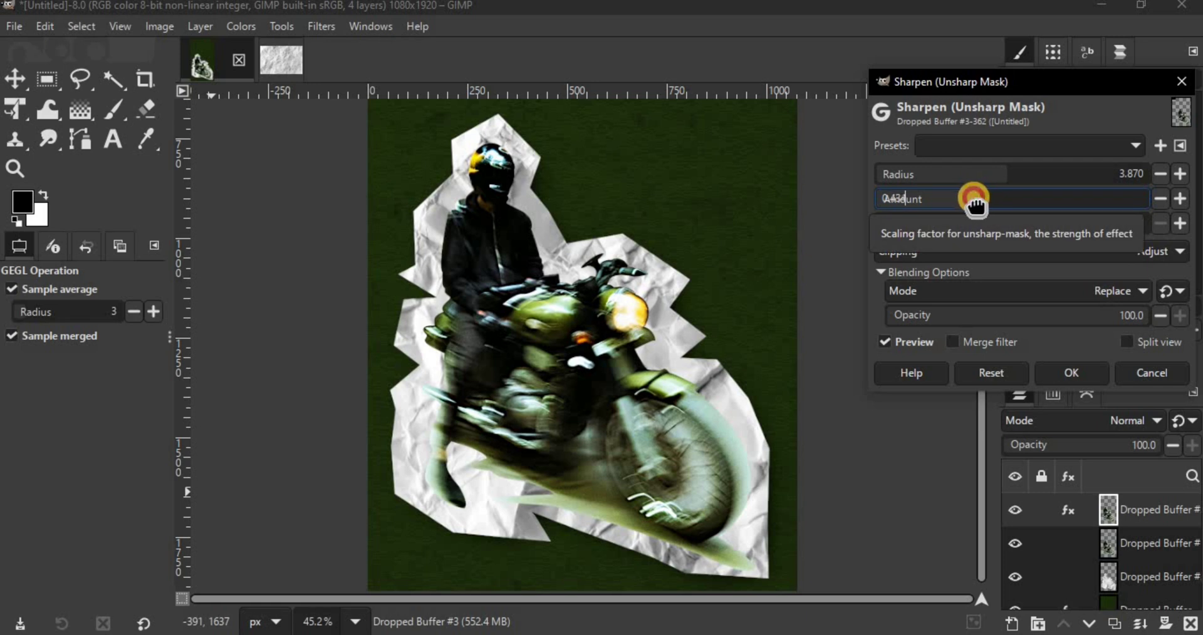
{"action": "left_click", "coordinate": [1179, 198]}
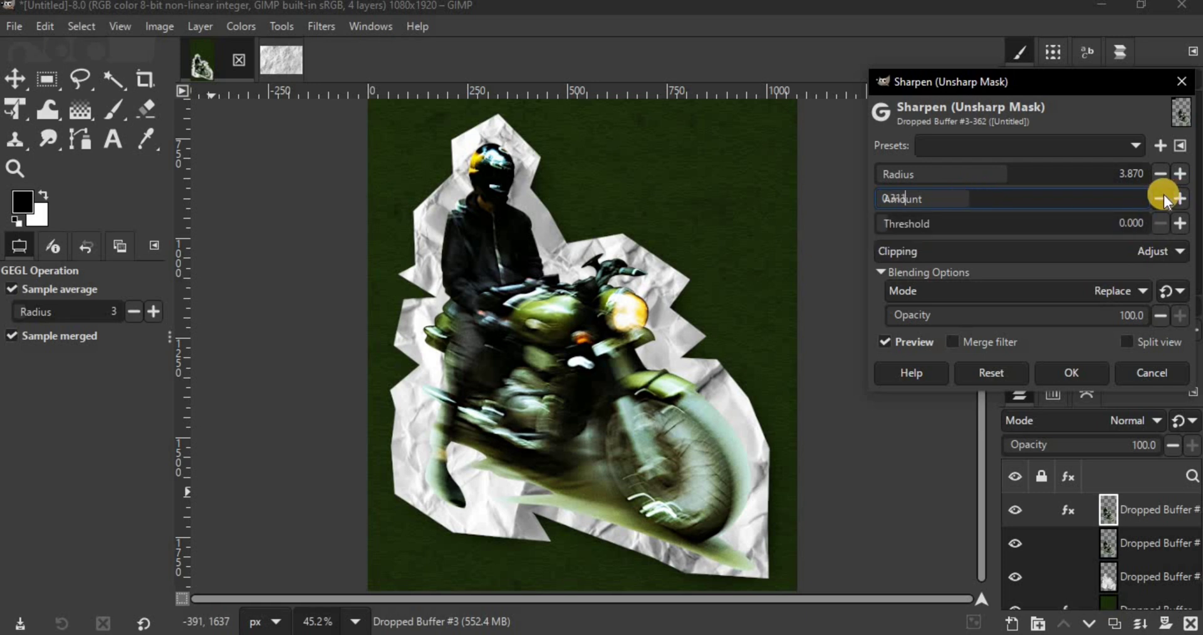
{"action": "left_click", "coordinate": [884, 341]}
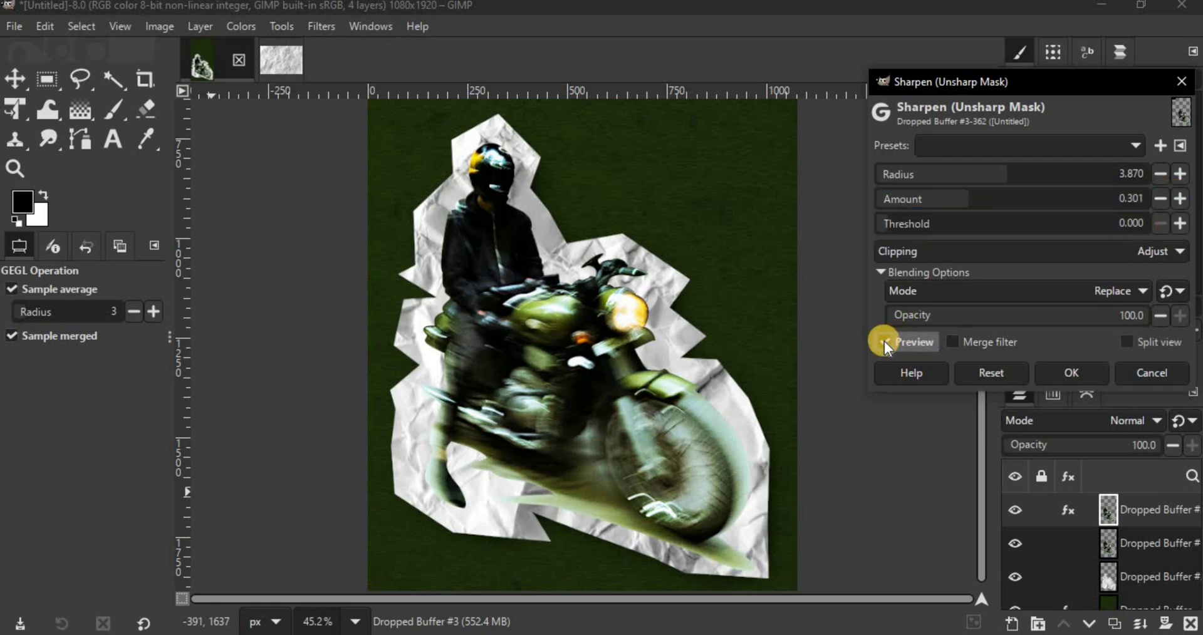
{"action": "key", "text": "Return"}
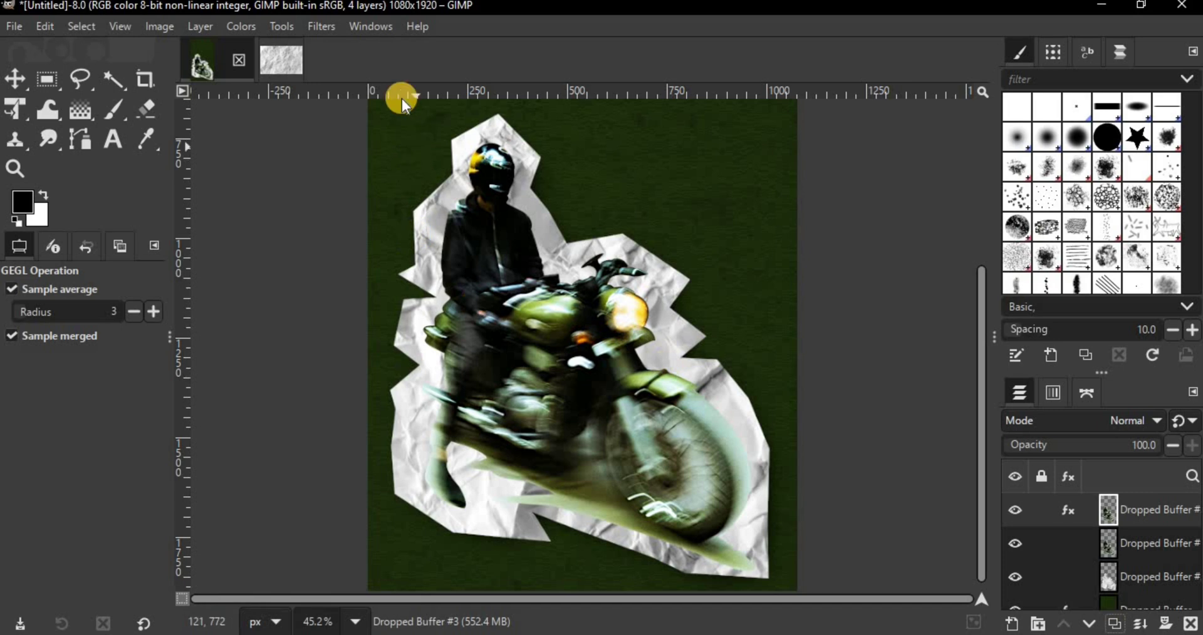
Apply the G'MIC Graphic Novel filter from the Artistic category to the sharpened rider copy with its default settings
{"action": "left_click", "coordinate": [332, 32]}
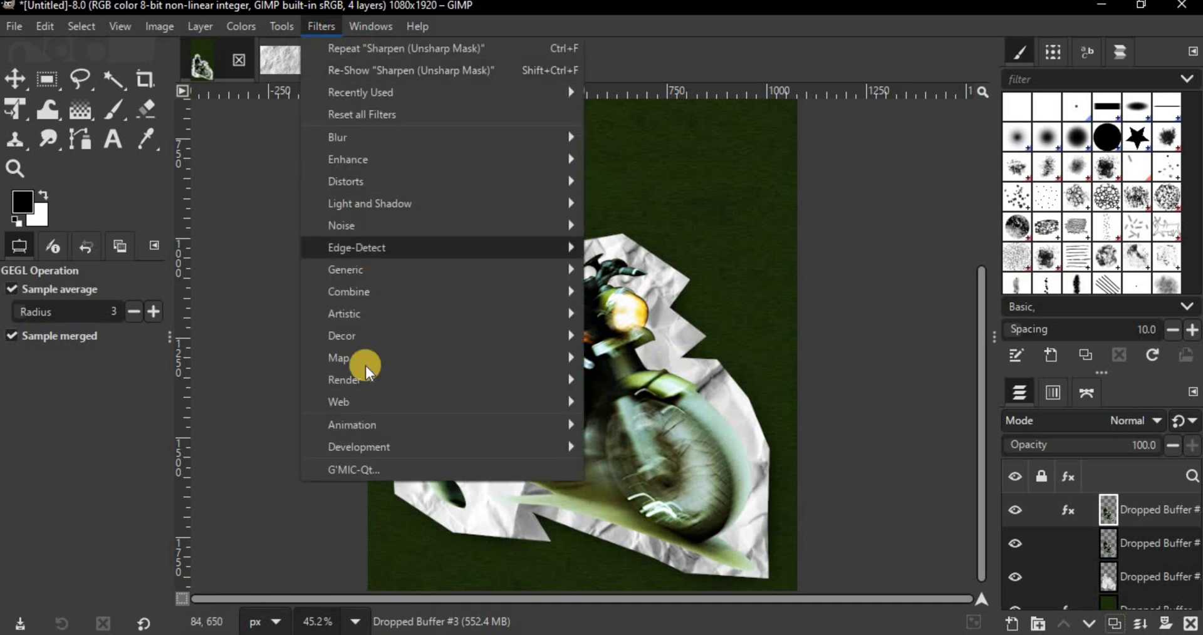
{"action": "left_click", "coordinate": [404, 469]}
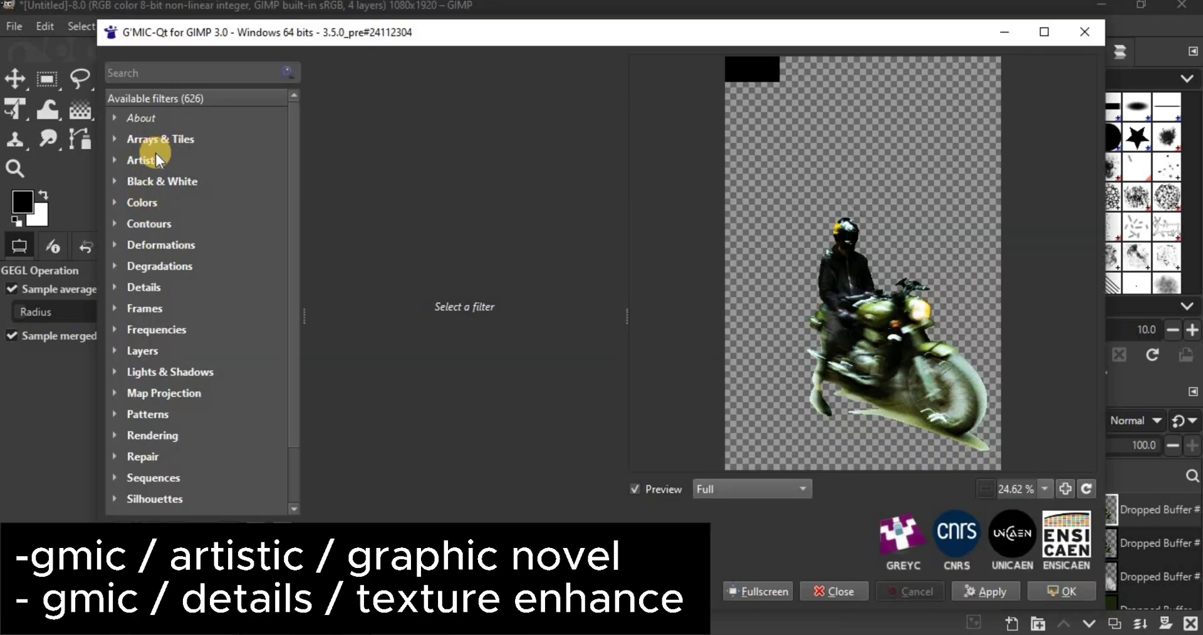
{"action": "left_click", "coordinate": [113, 159]}
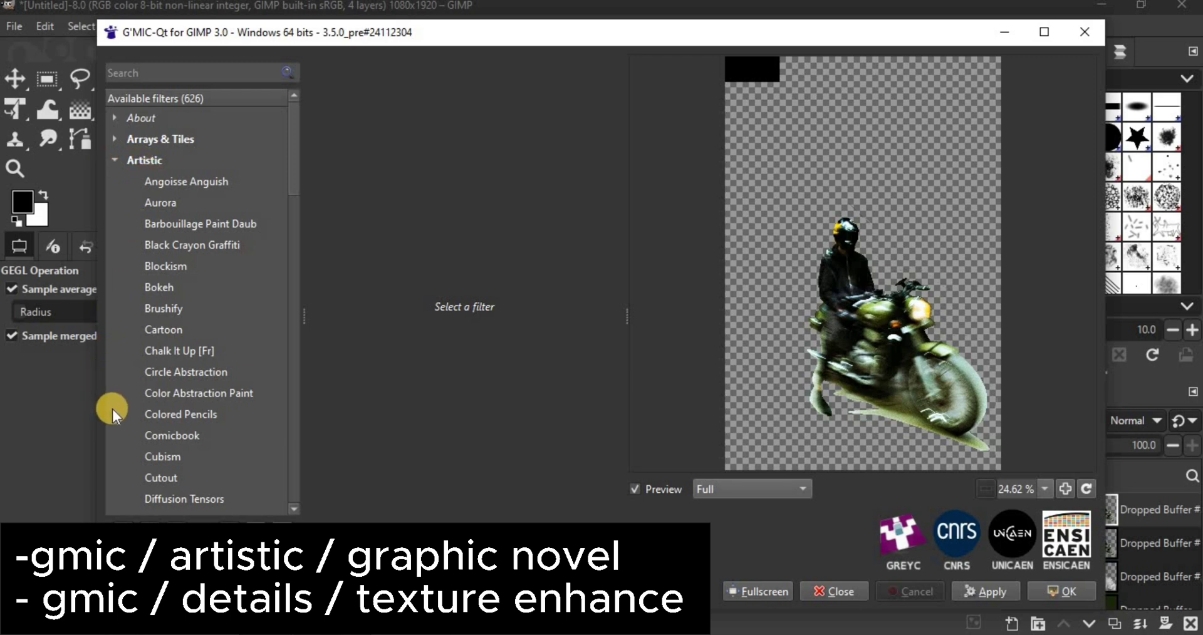
{"action": "scroll", "coordinate": [112, 409], "scroll_direction": "down", "scroll_amount": 3}
{"action": "scroll", "coordinate": [112, 408], "scroll_direction": "down", "scroll_amount": 1}
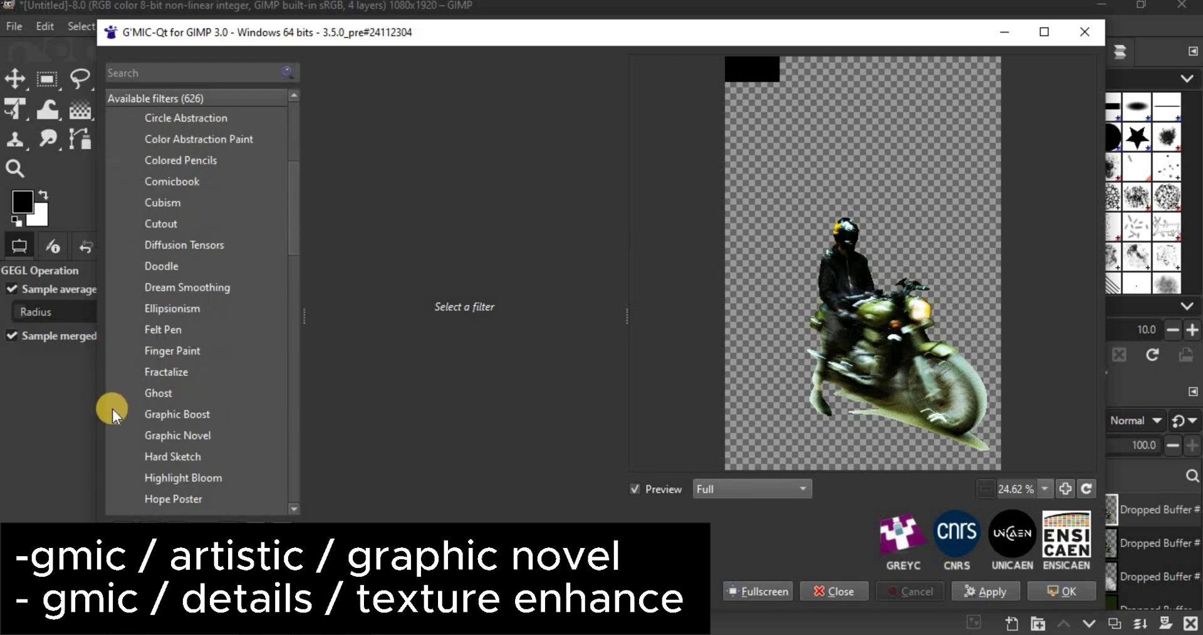
{"action": "left_click", "coordinate": [207, 434]}
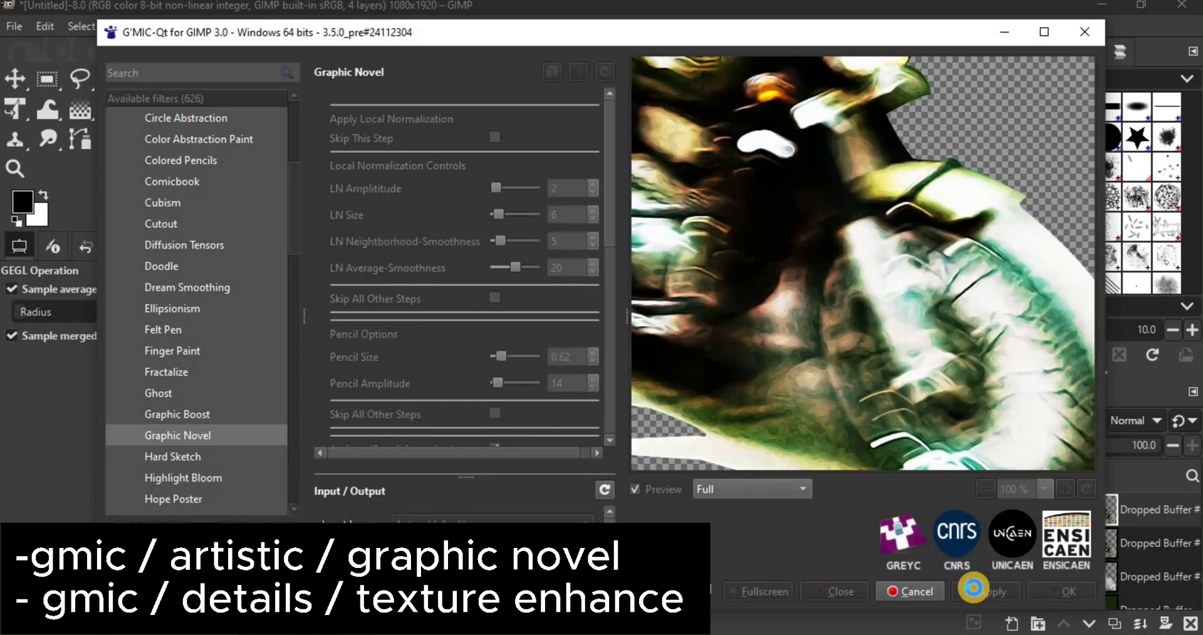
Apply G'MIC Texture Enhance from the Details category with radius 2 and strength 2, and compare the layer on and off
{"action": "scroll", "coordinate": [131, 153], "scroll_direction": "up", "scroll_amount": 4}
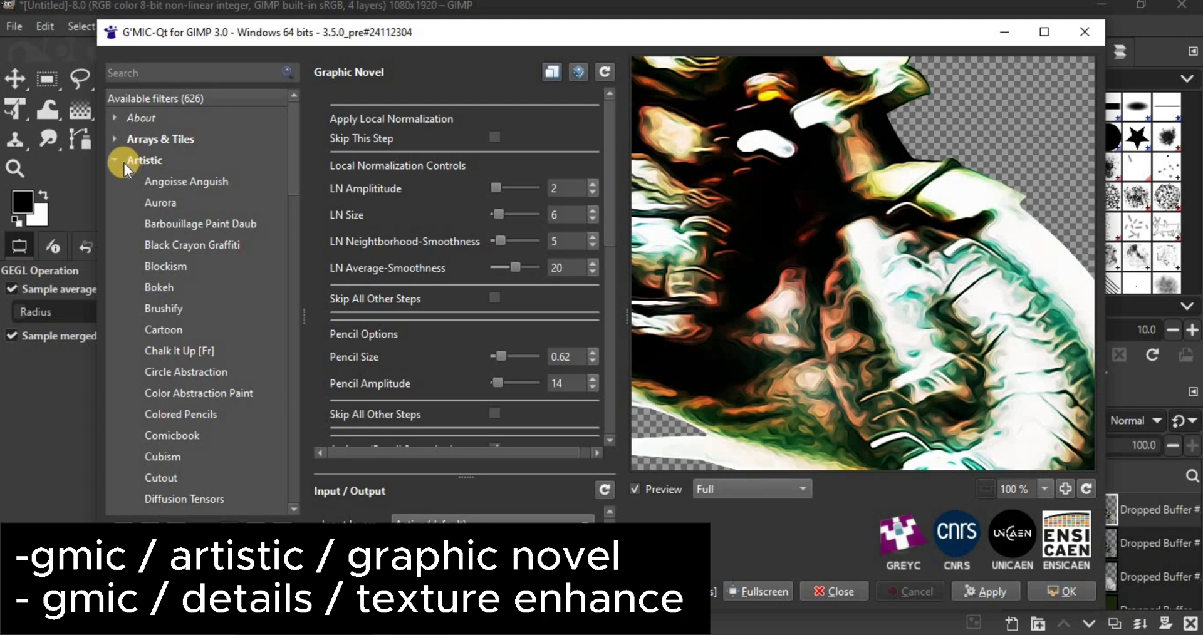
{"action": "left_click", "coordinate": [118, 161]}
{"action": "left_click", "coordinate": [117, 287]}
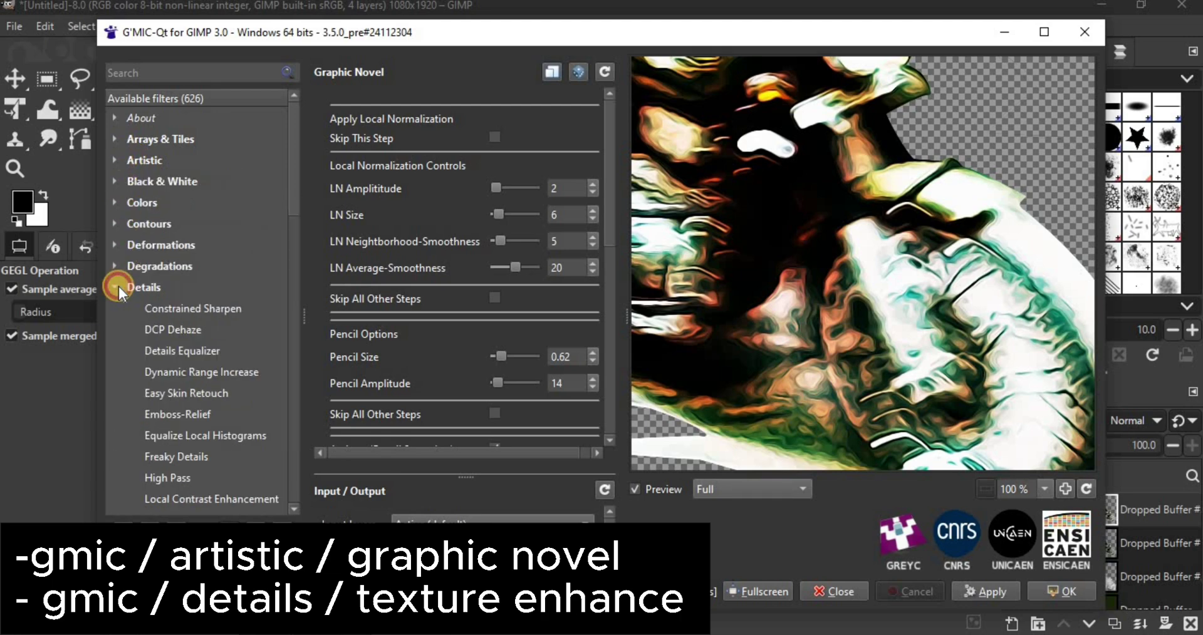
{"action": "scroll", "coordinate": [118, 352], "scroll_direction": "down", "scroll_amount": 14}
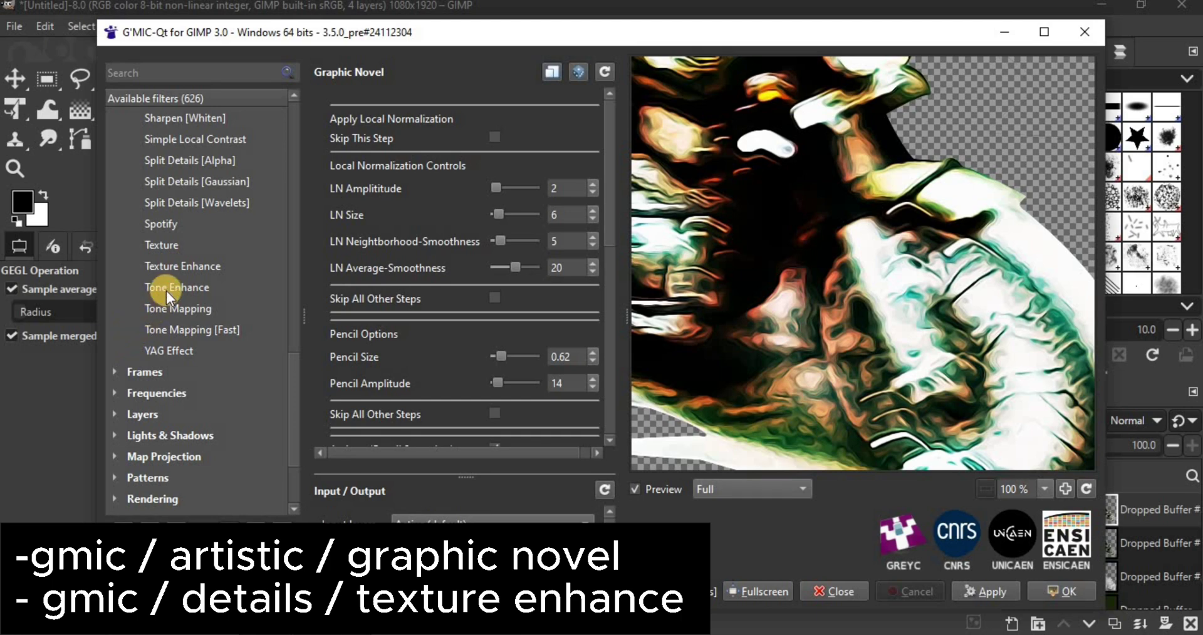
{"action": "left_click", "coordinate": [181, 268]}
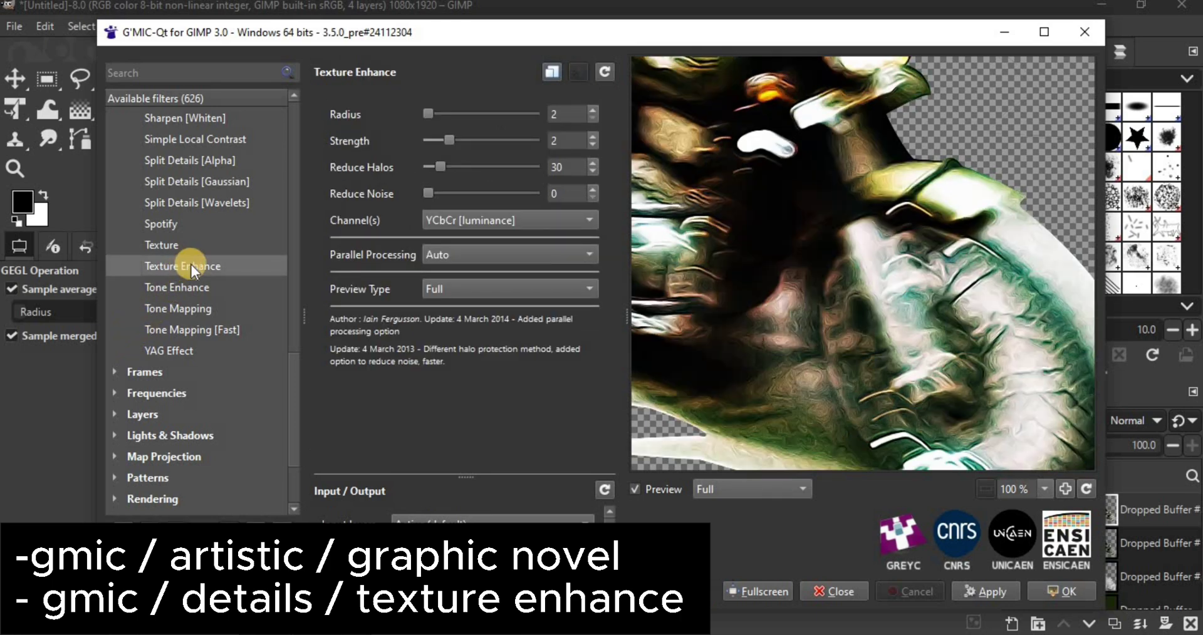
{"action": "left_click", "coordinate": [982, 589]}
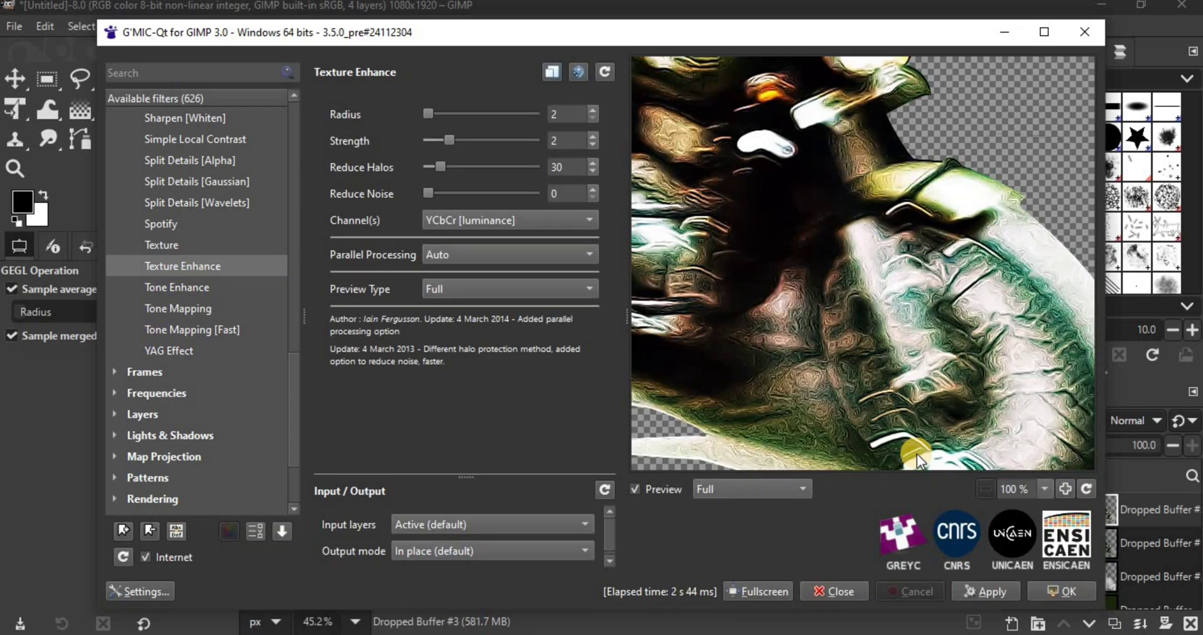
{"action": "left_click", "coordinate": [1044, 591]}
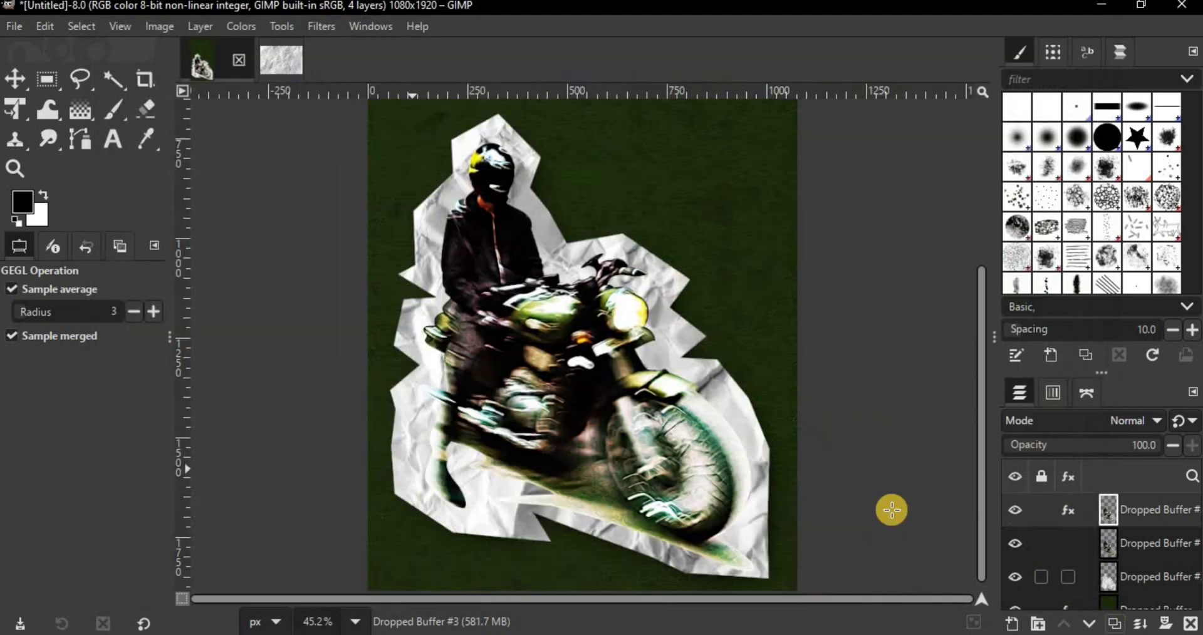
{"action": "left_click", "coordinate": [1013, 508]}
{"action": "left_click", "coordinate": [1014, 509]}
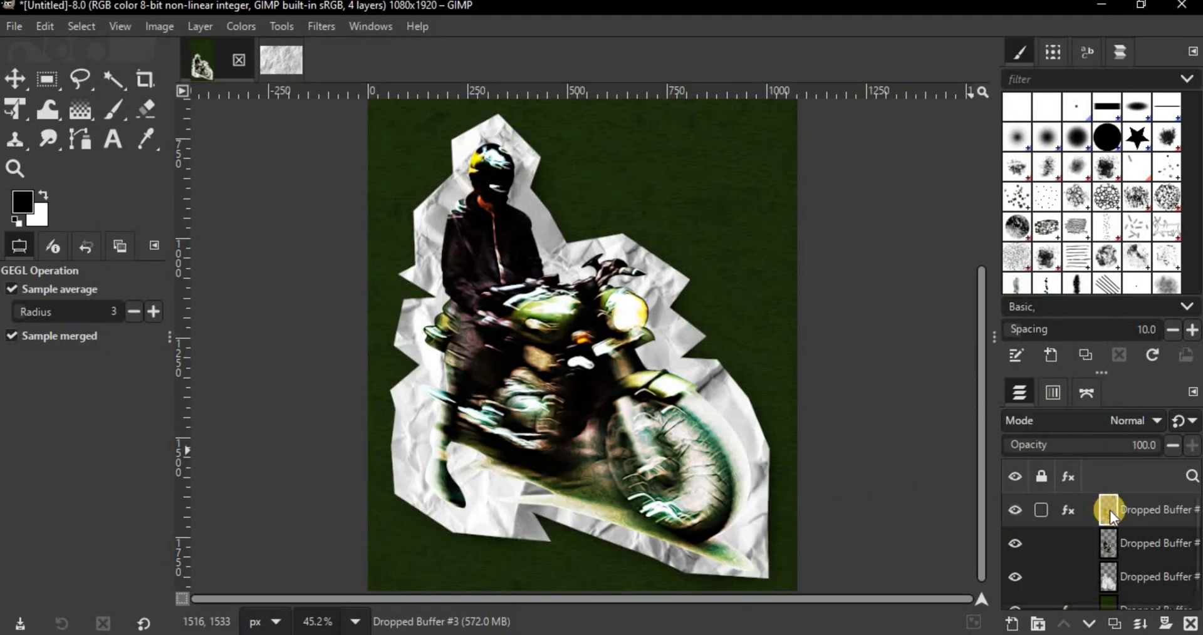
Duplicate the stylized rider layer and apply G'MIC Local Normalization to the copy with amplitude 2 and radius 6
{"action": "left_click", "coordinate": [1114, 622]}
{"action": "left_click", "coordinate": [321, 26]}
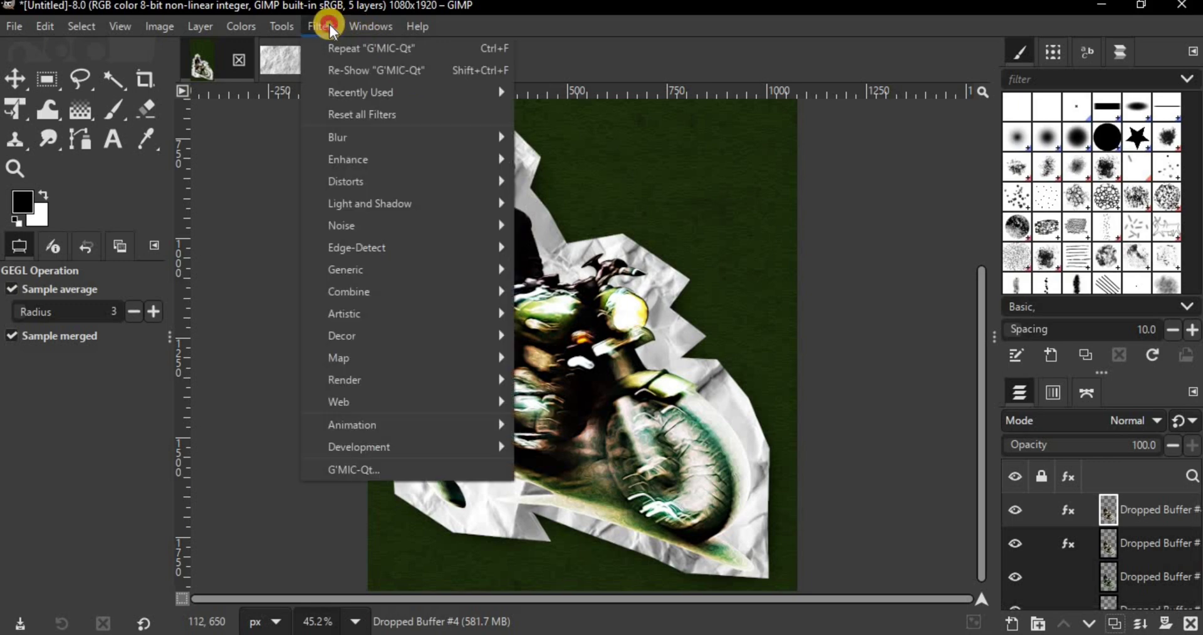
{"action": "left_click", "coordinate": [359, 468]}
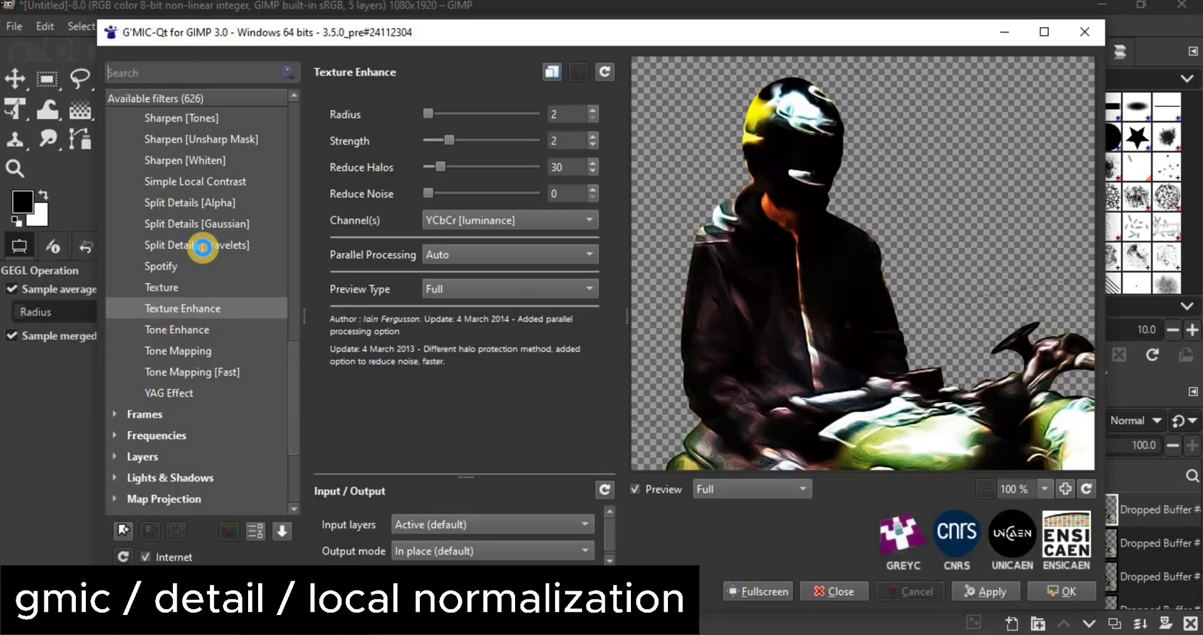
{"action": "scroll", "coordinate": [205, 259], "scroll_direction": "up", "scroll_amount": 2}
{"action": "scroll", "coordinate": [206, 258], "scroll_direction": "up", "scroll_amount": 8}
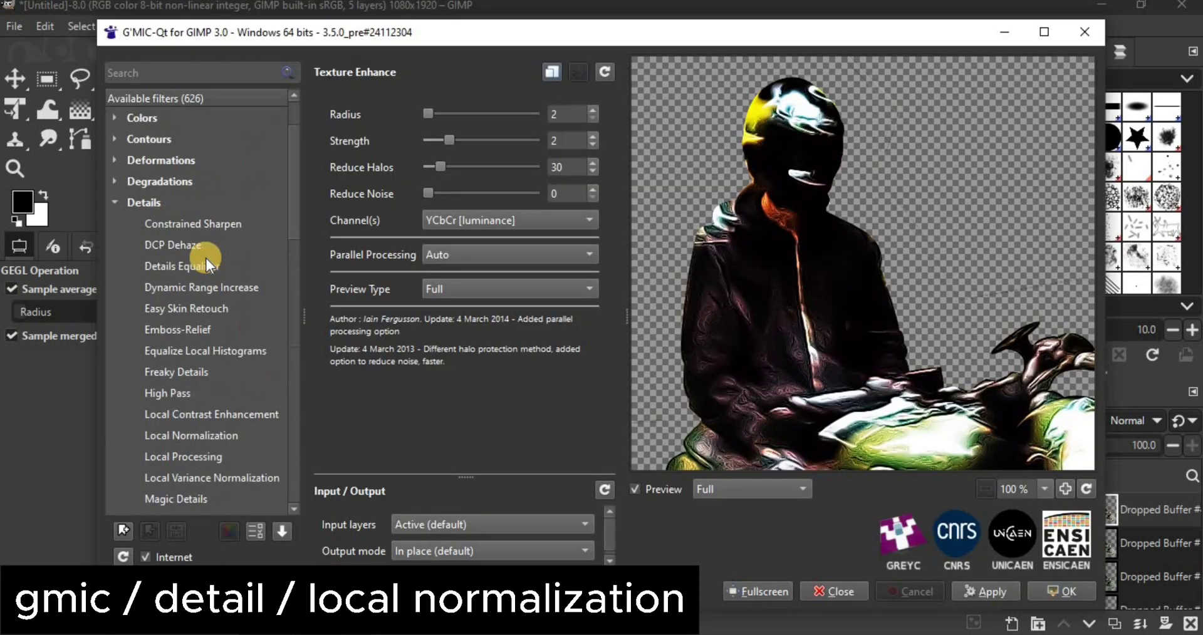
{"action": "scroll", "coordinate": [164, 351], "scroll_direction": "down", "scroll_amount": 1}
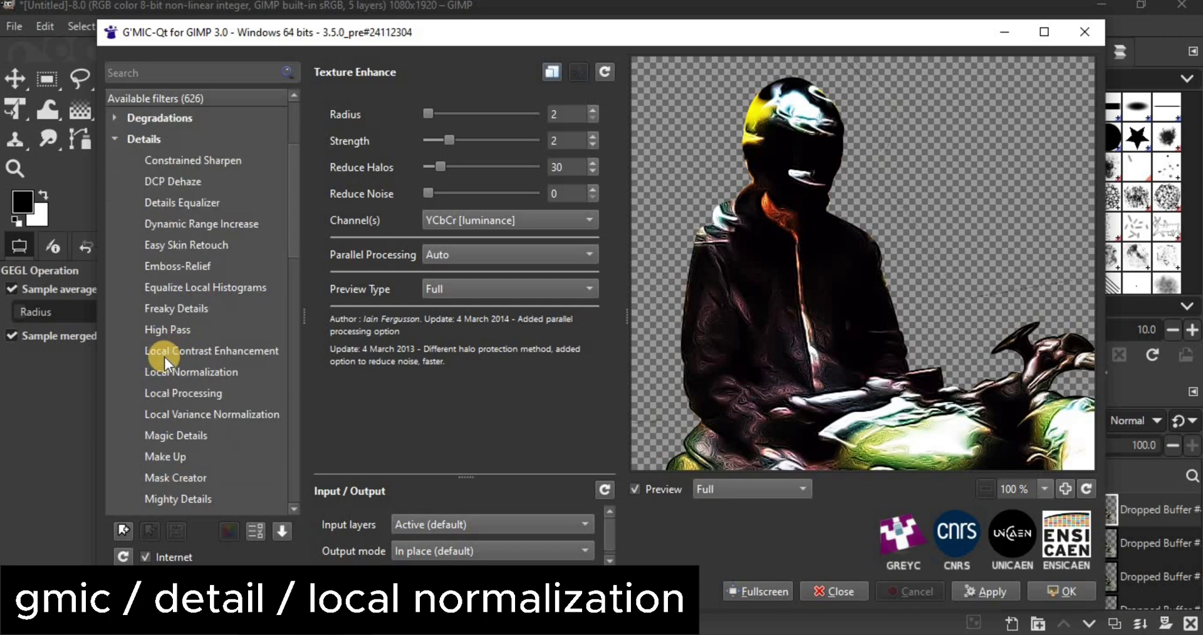
{"action": "left_click", "coordinate": [211, 374]}
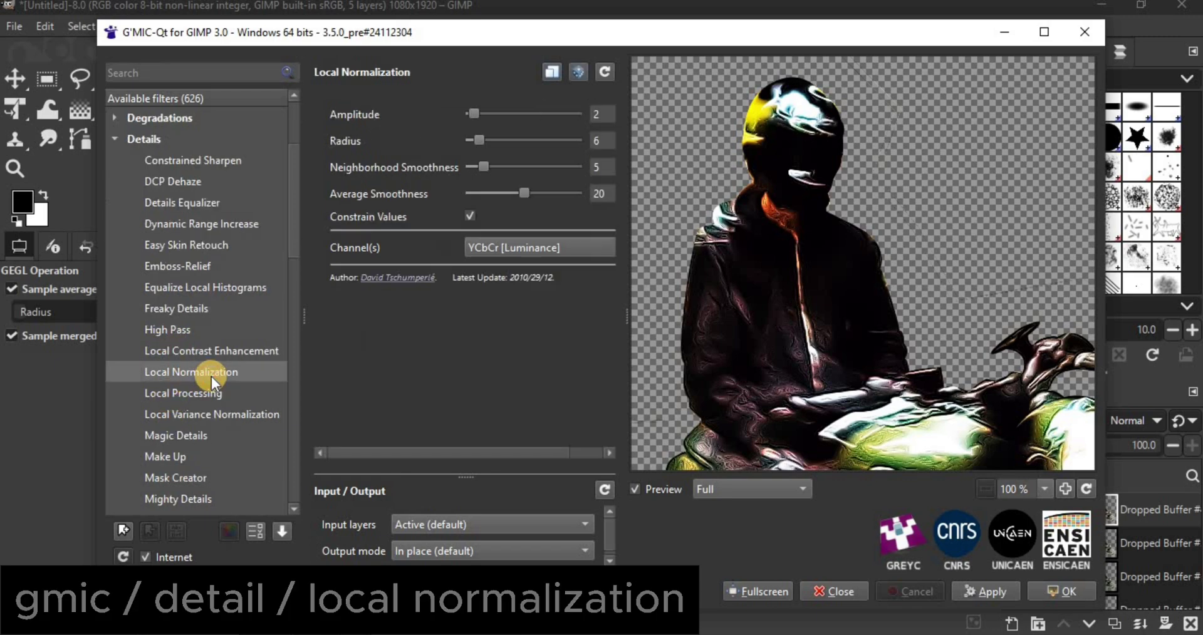
{"action": "left_click", "coordinate": [989, 592]}
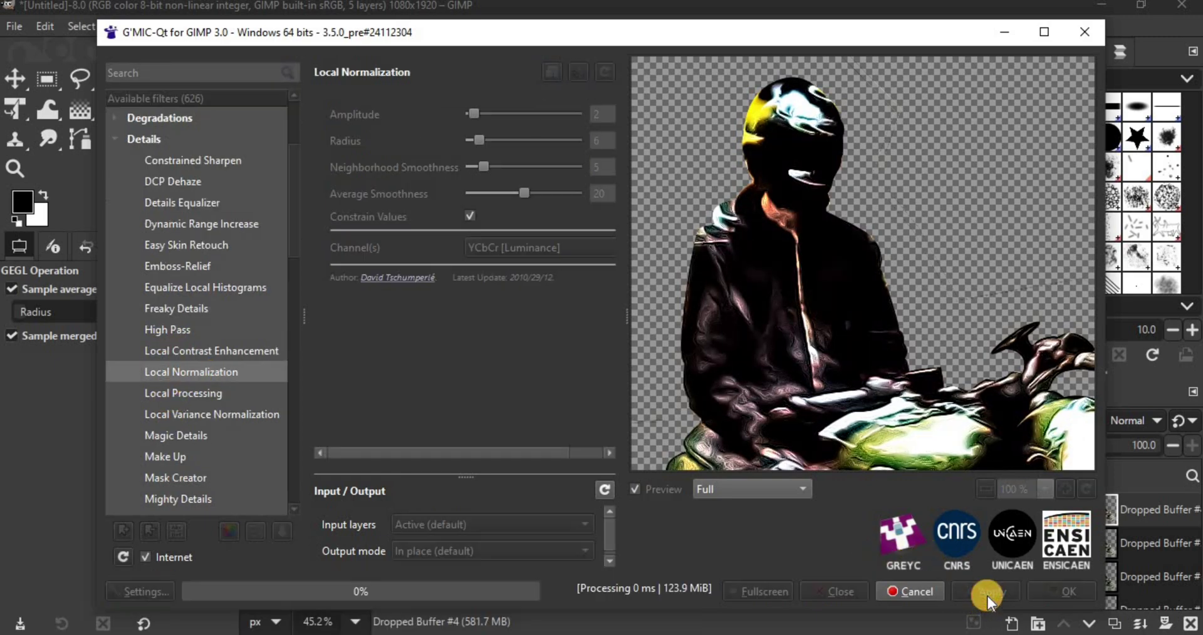
{"action": "left_click", "coordinate": [1061, 590]}
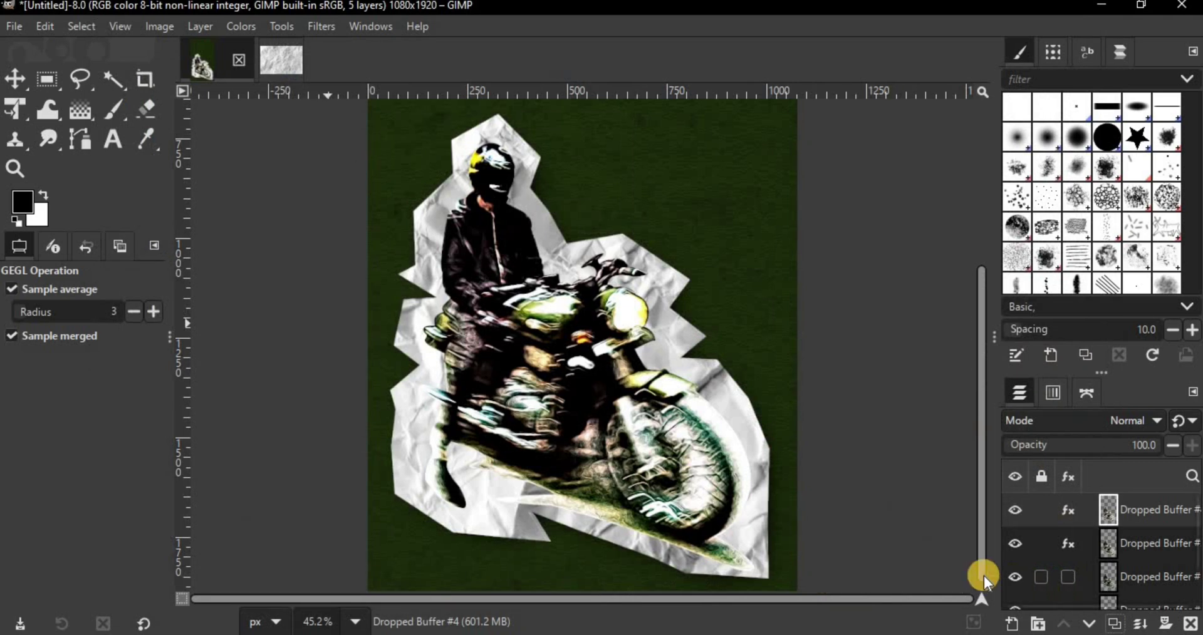
Set the locally normalized rider copy to Overlay mode at 40% opacity and compare the layer on and off
{"action": "left_click", "coordinate": [1079, 420]}
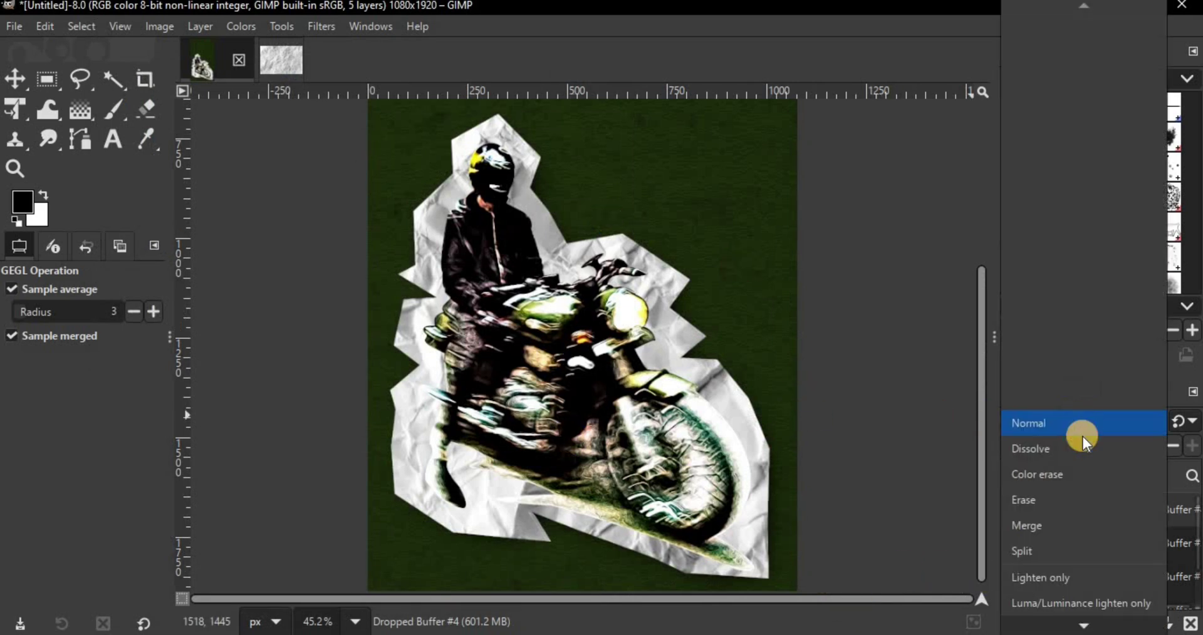
{"action": "scroll", "coordinate": [1083, 465], "scroll_direction": "down", "scroll_amount": 5}
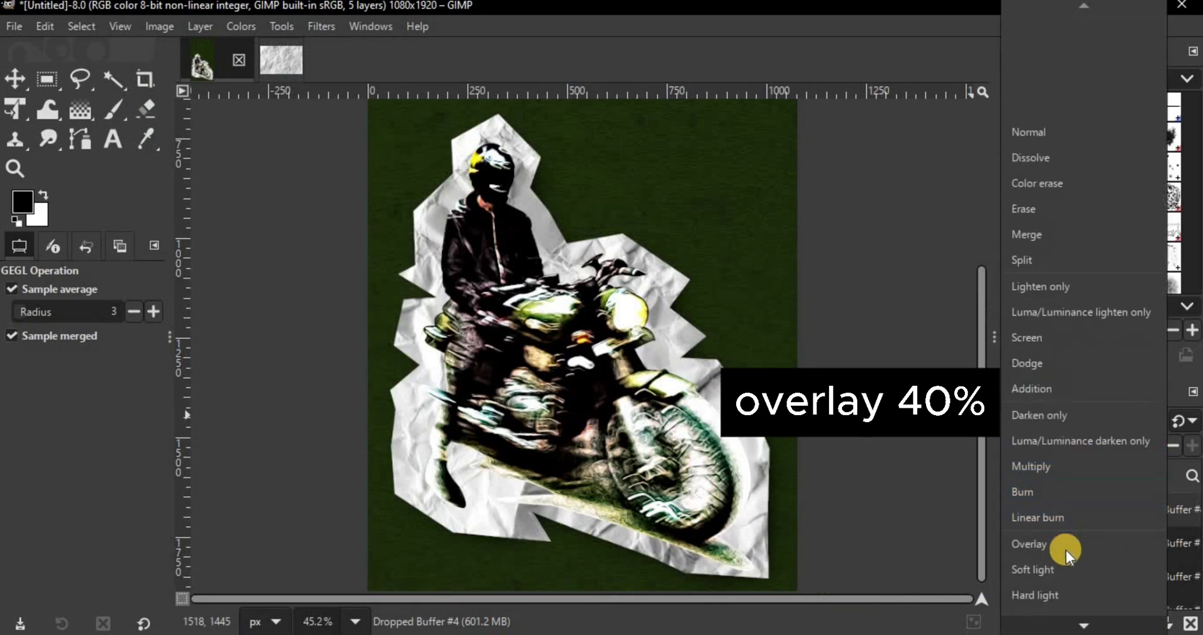
{"action": "left_click", "coordinate": [1044, 543]}
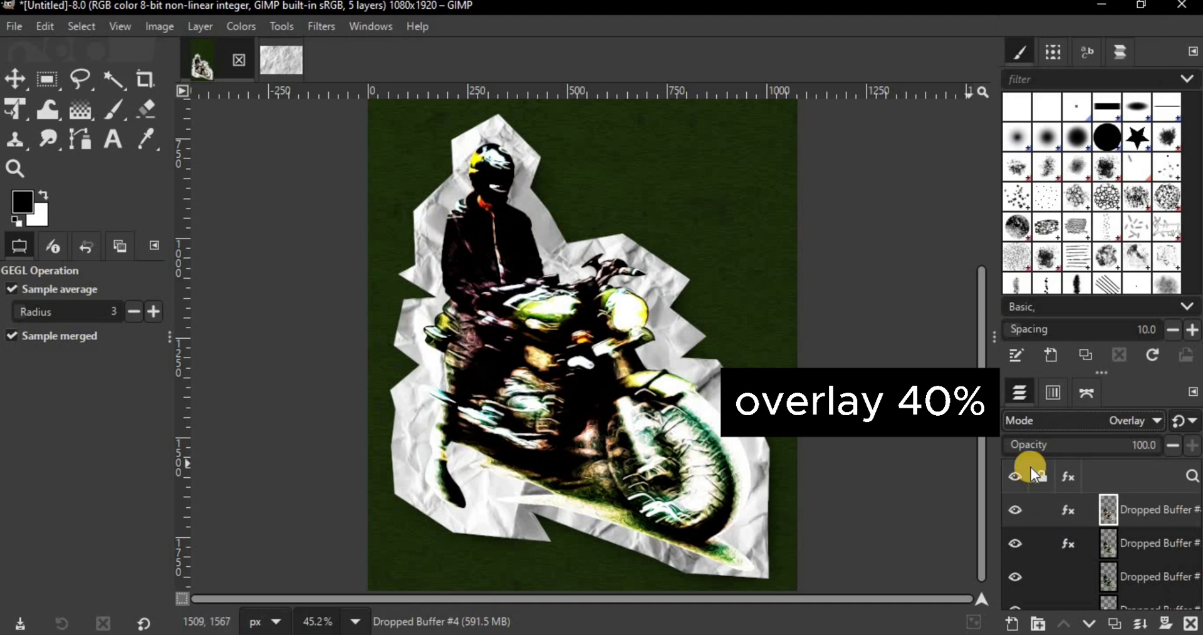
{"action": "left_click_drag", "start_coordinate": [1087, 455], "coordinate": [1021, 444]}
{"action": "left_click", "coordinate": [1015, 513]}
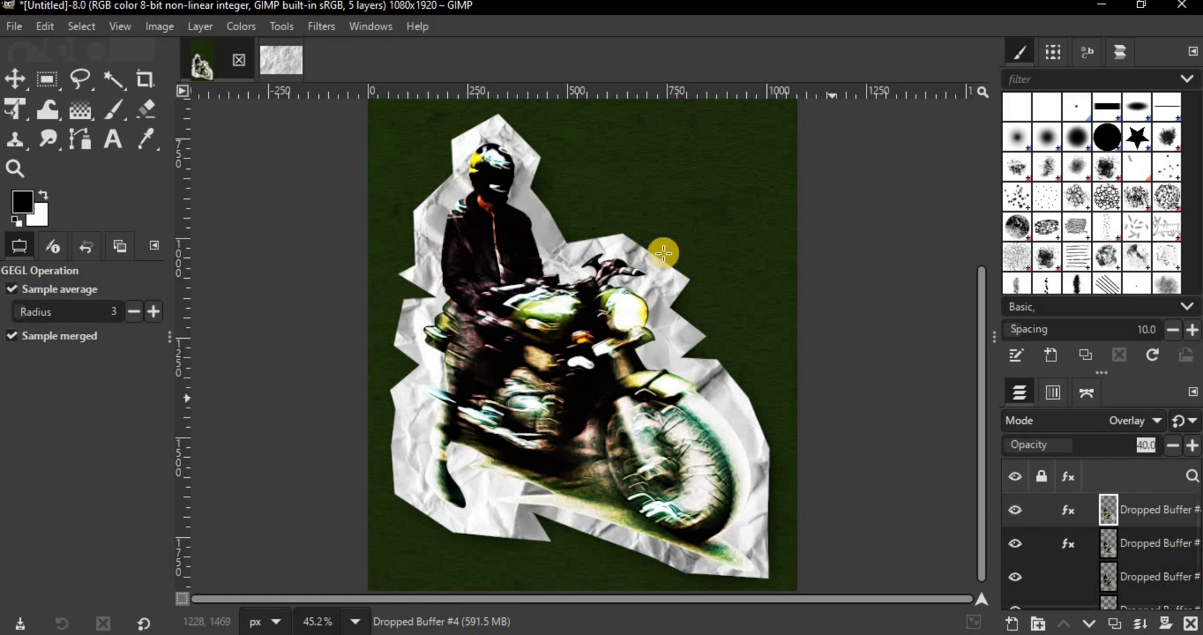
Hide the green background and crumpled paper layers, and create a new layer from the visible rider above the stack
{"action": "scroll", "coordinate": [1127, 537], "scroll_direction": "down", "scroll_amount": 2}
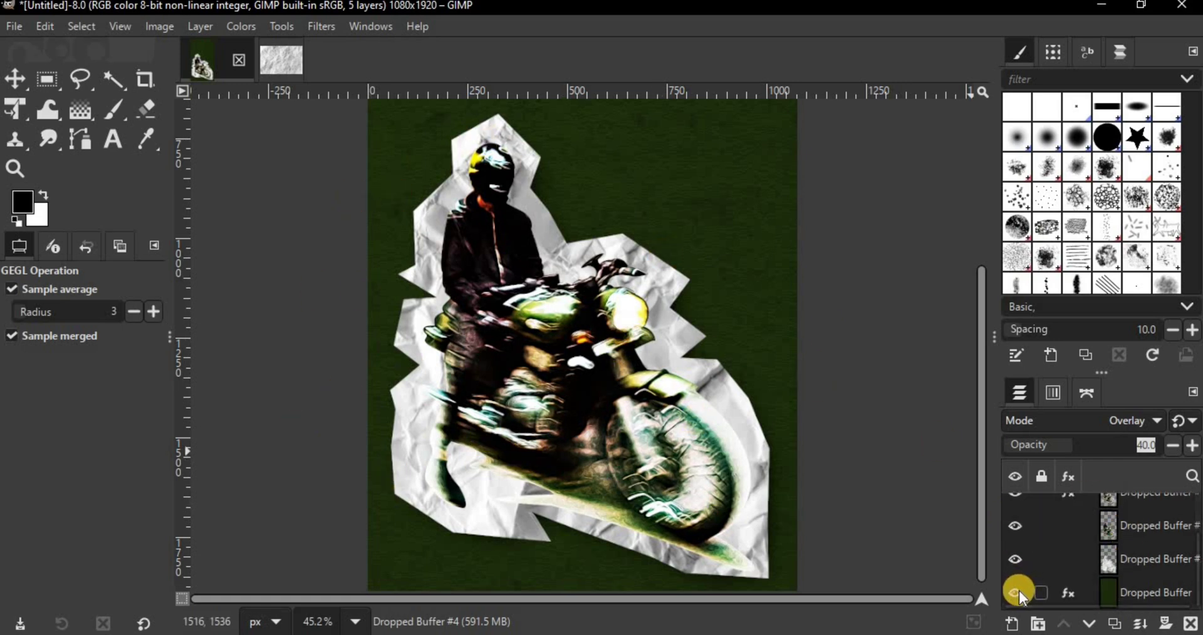
{"action": "left_click", "coordinate": [1017, 592]}
{"action": "left_click", "coordinate": [1016, 562]}
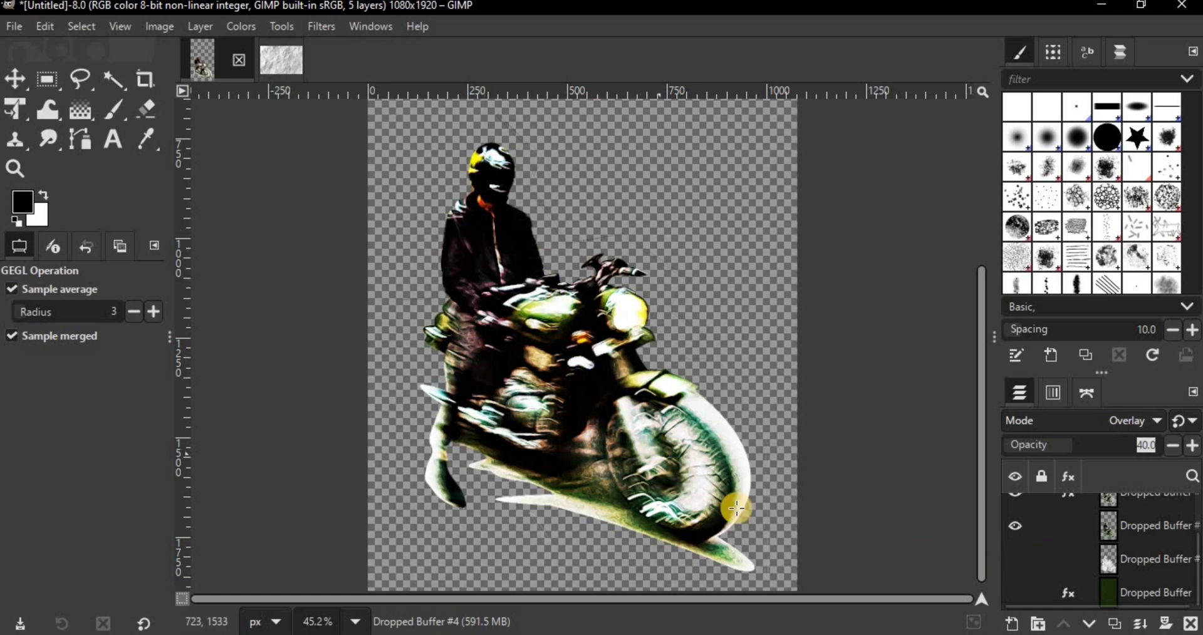
{"action": "scroll", "coordinate": [1100, 548], "scroll_direction": "up", "scroll_amount": 2}
{"action": "right_click", "coordinate": [1114, 512]}
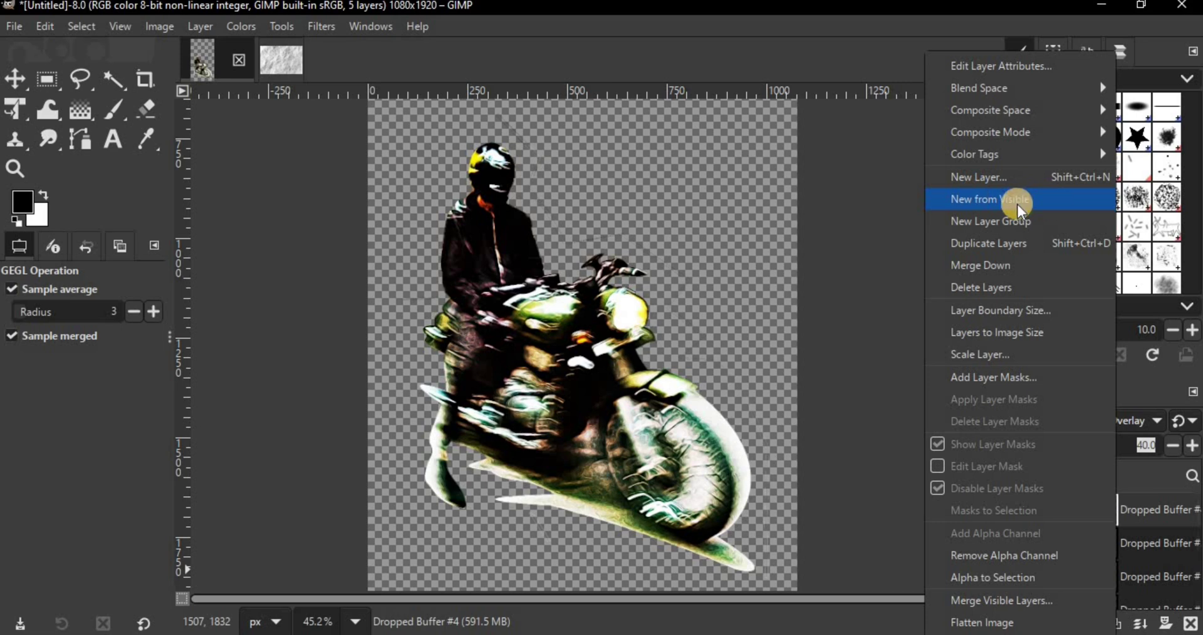
{"action": "left_click", "coordinate": [1038, 205]}
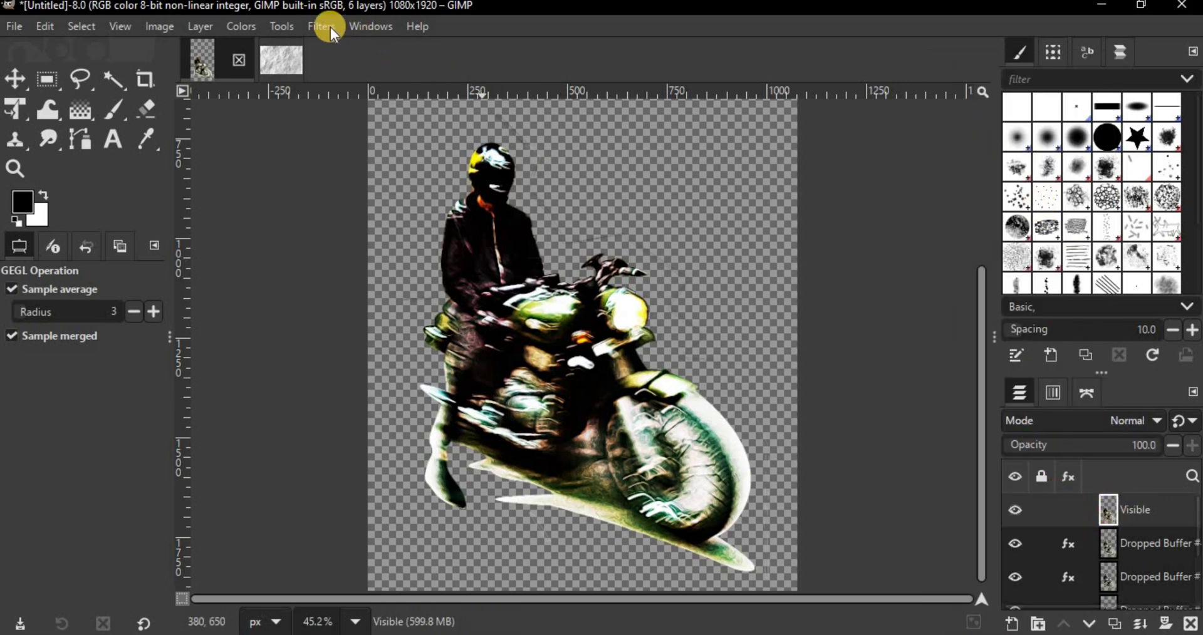
Apply Shadows-Highlights to the combined rider layer with shadows 60.27 and white point adjustment 3.008, comparing the preview
{"action": "left_click", "coordinate": [253, 27]}
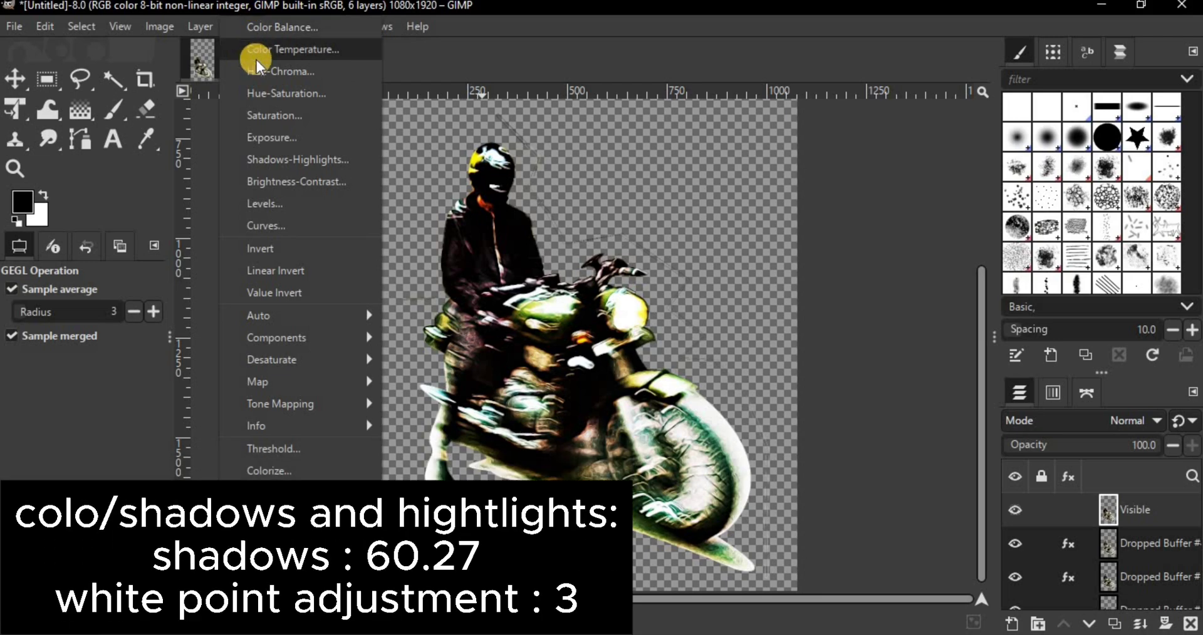
{"action": "left_click", "coordinate": [285, 157]}
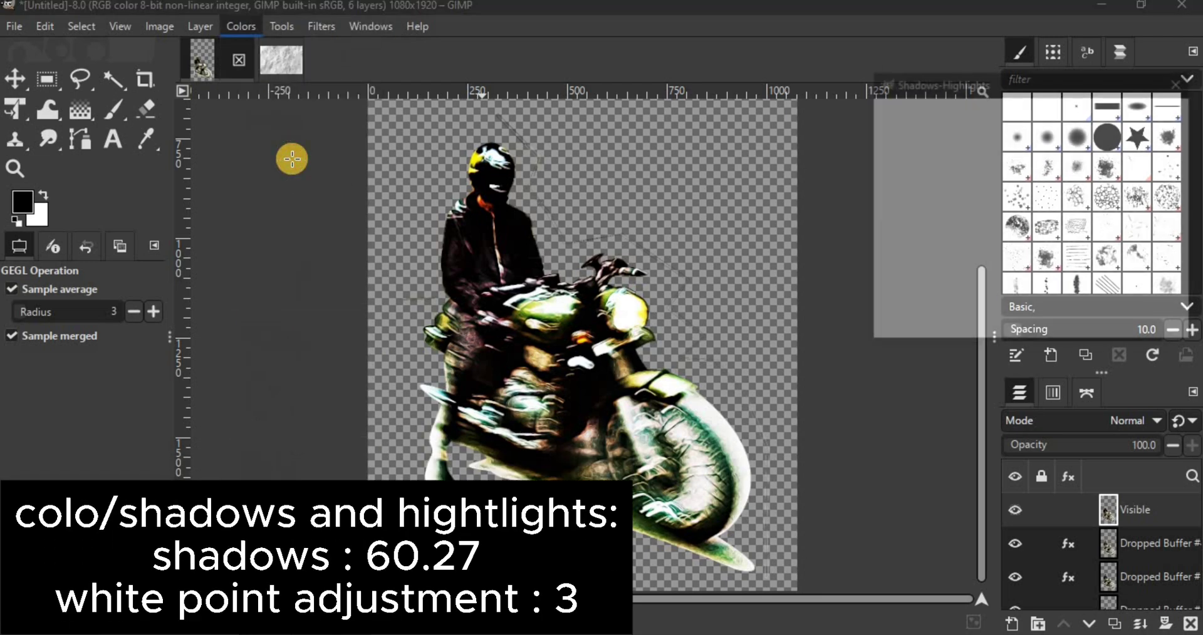
{"action": "left_click_drag", "start_coordinate": [1035, 193], "coordinate": [1095, 193]}
{"action": "left_click", "coordinate": [1160, 194]}
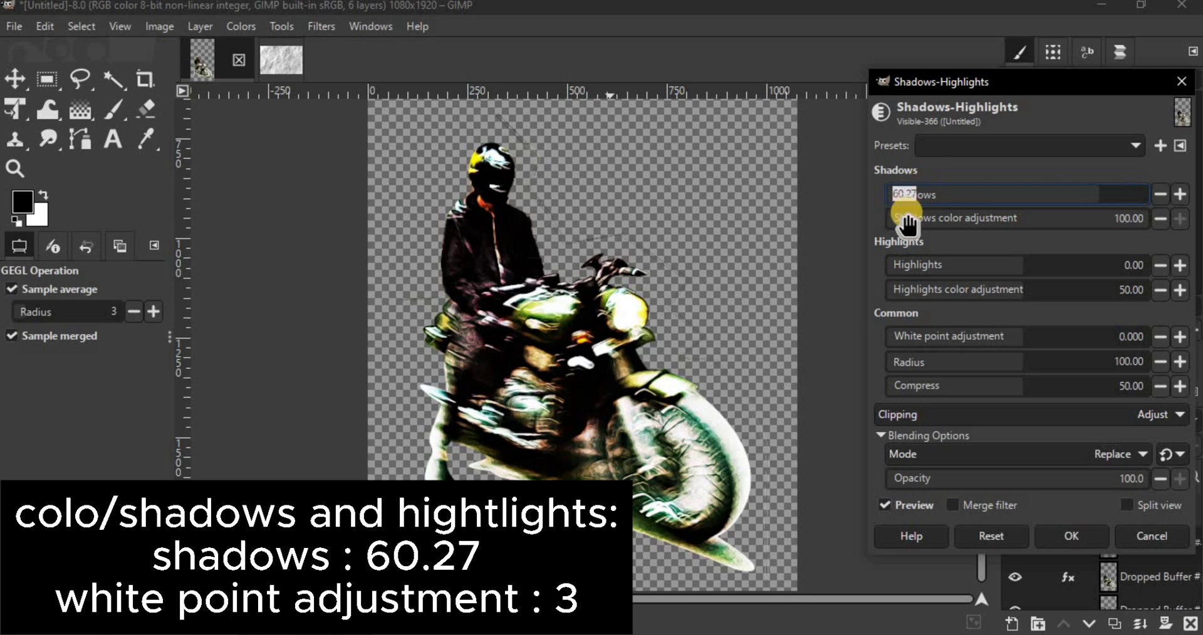
{"action": "left_click_drag", "start_coordinate": [1024, 337], "coordinate": [1144, 337]}
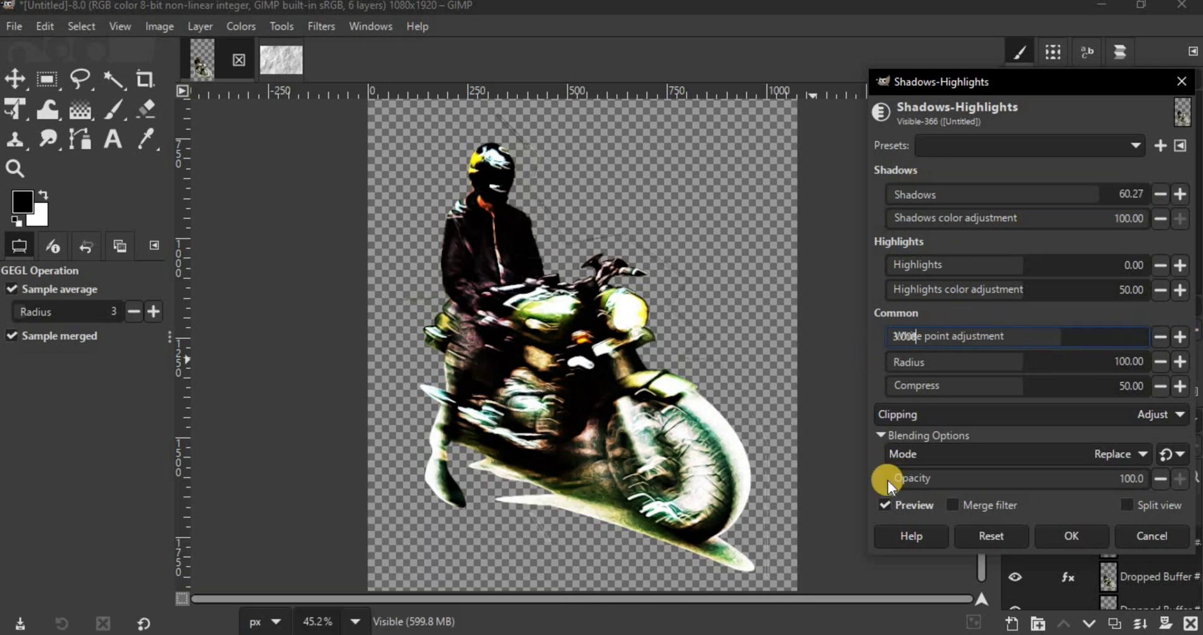
{"action": "left_click", "coordinate": [886, 500]}
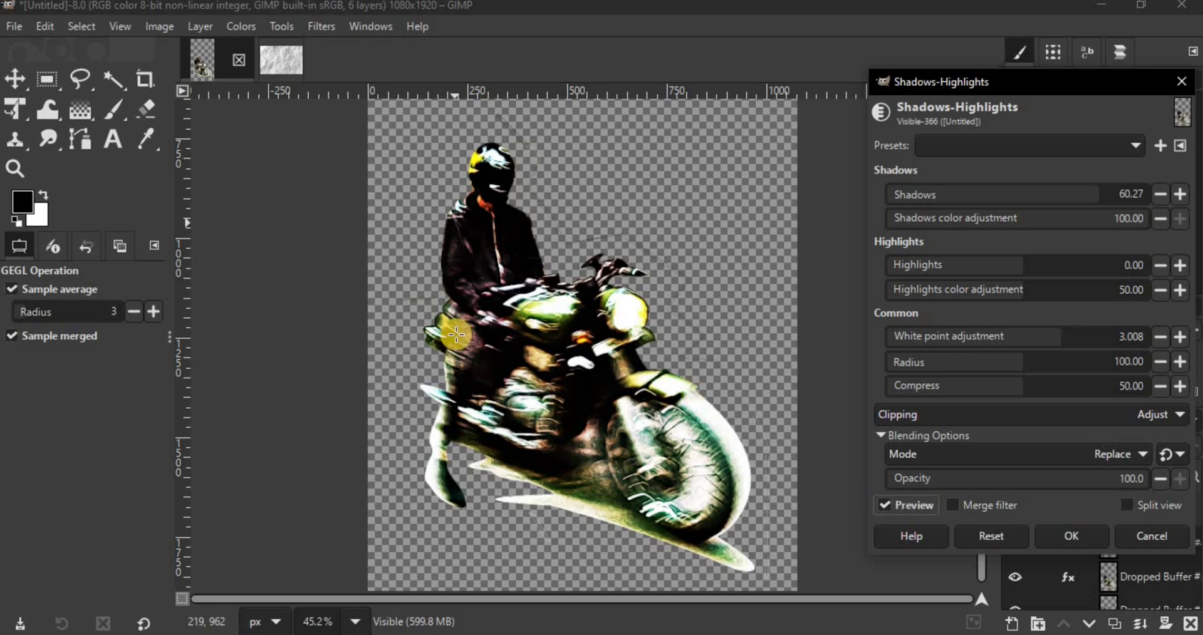
{"action": "left_click", "coordinate": [1070, 534]}
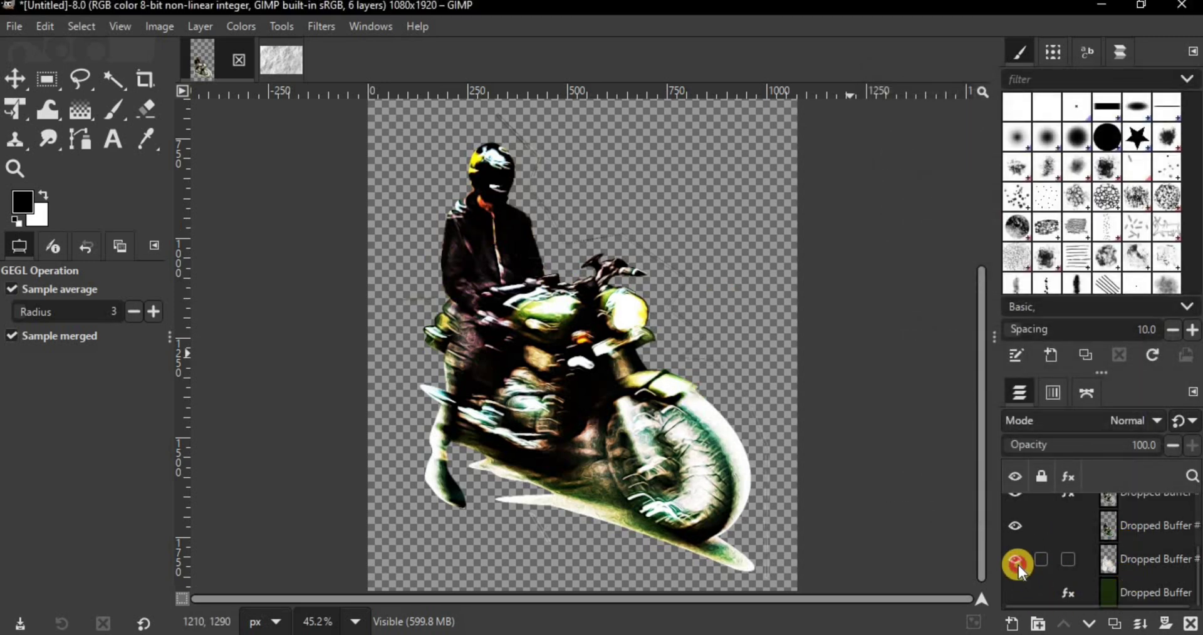
Show the crumpled paper and green background layers again
{"action": "left_click", "coordinate": [1016, 561]}
{"action": "left_click", "coordinate": [1014, 592]}
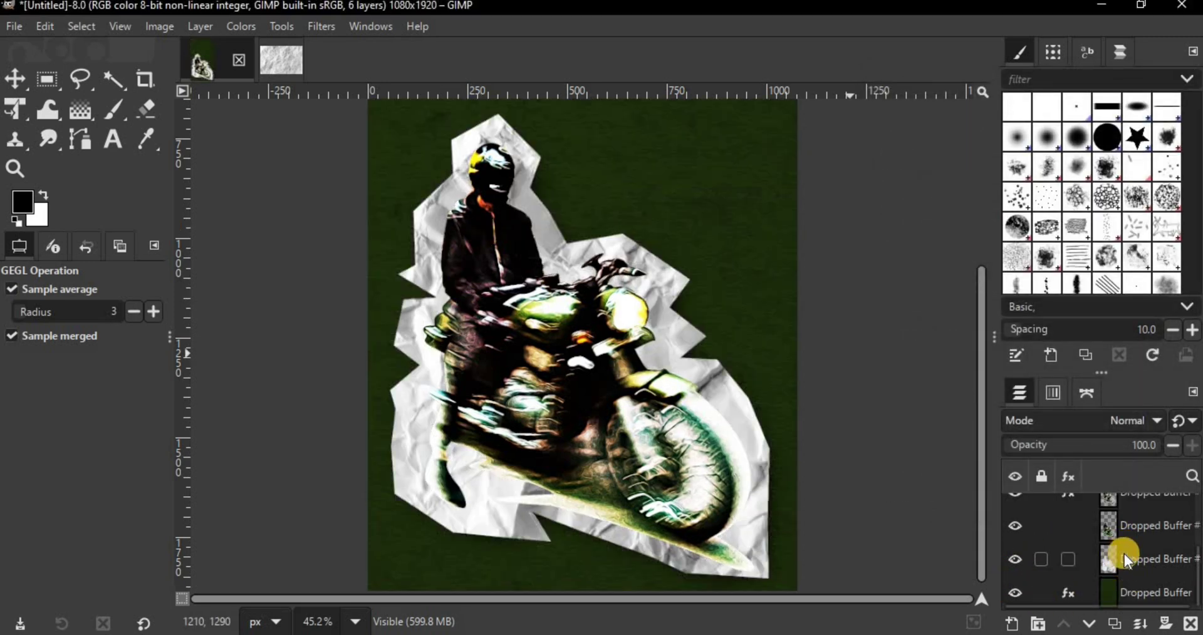
{"action": "scroll", "coordinate": [1124, 554], "scroll_direction": "up", "scroll_amount": 3}
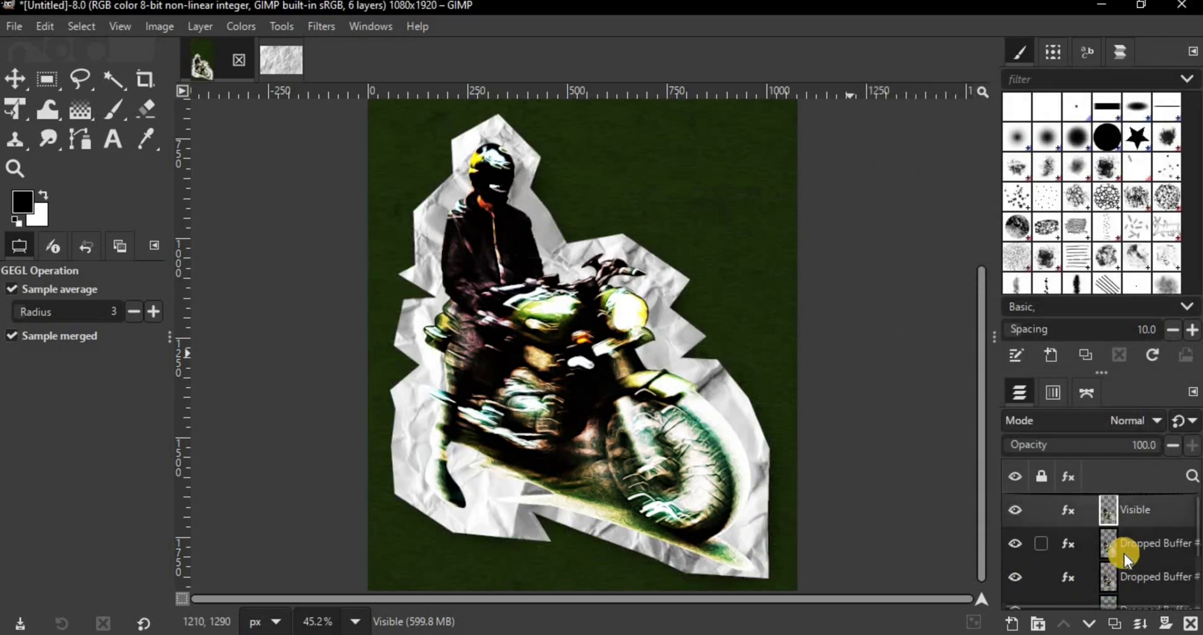
Duplicate the combined rider layer and apply Saturation to the copy with a scale of 1.236
{"action": "left_click", "coordinate": [1115, 624]}
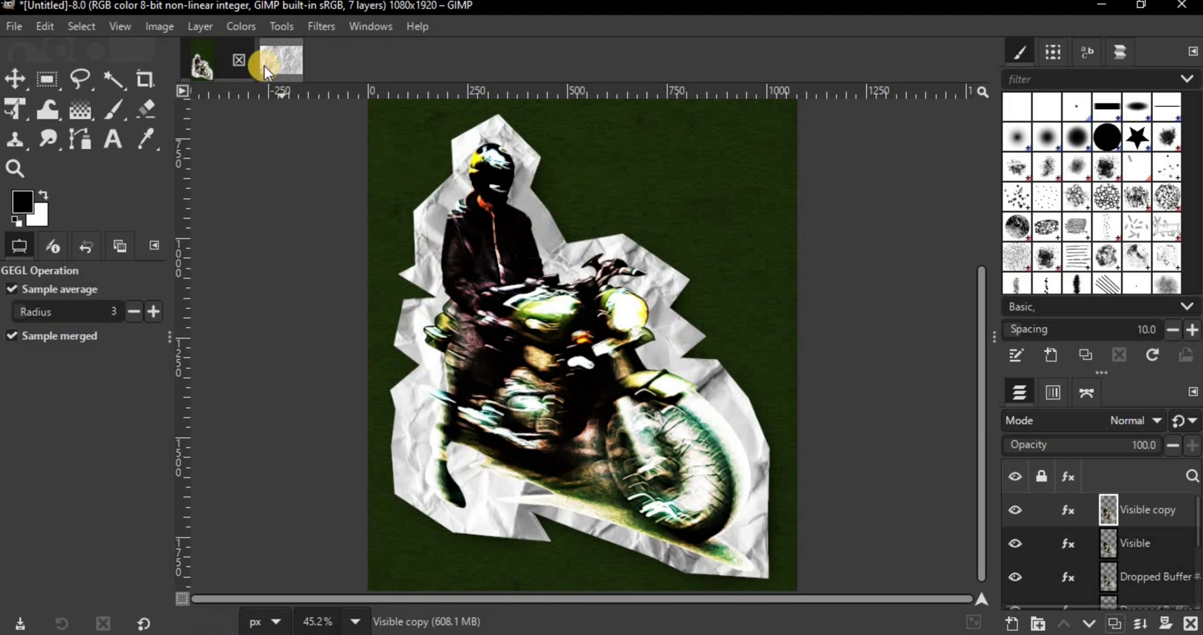
{"action": "left_click", "coordinate": [230, 26]}
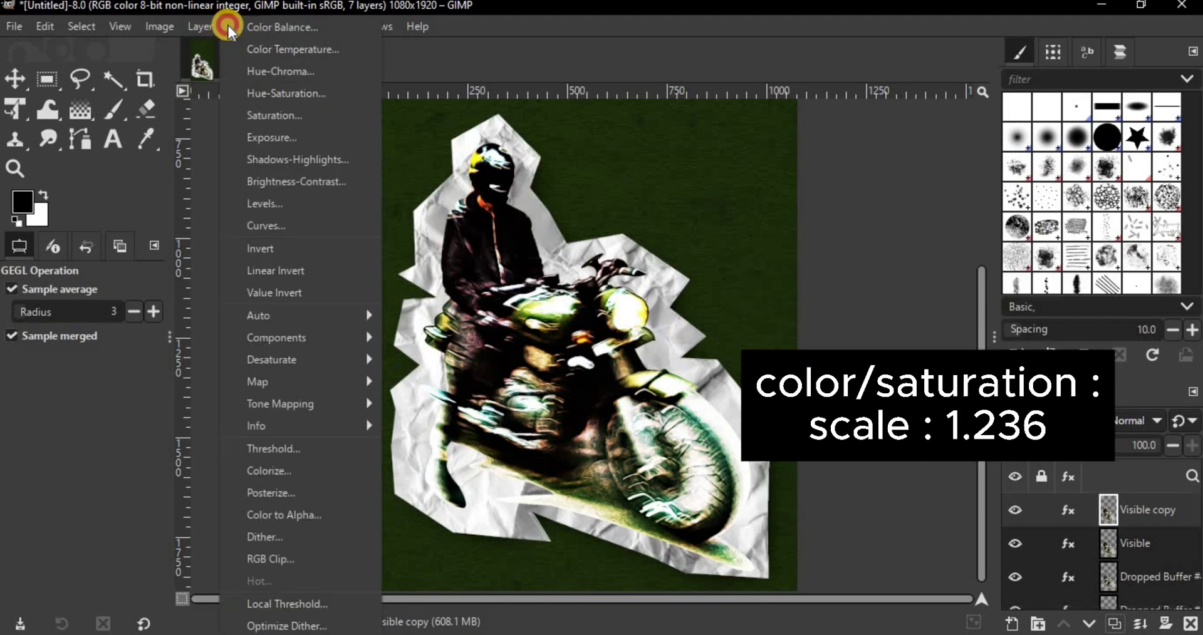
{"action": "left_click", "coordinate": [253, 114]}
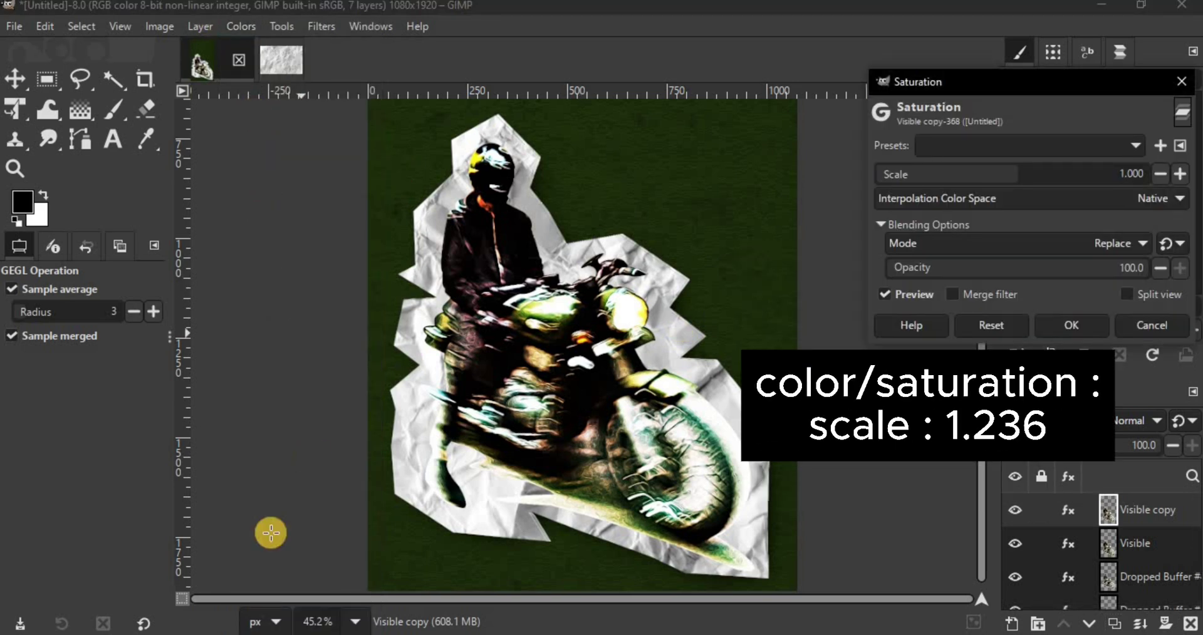
{"action": "left_click", "coordinate": [1048, 174]}
{"action": "type", "text": "1.236"}
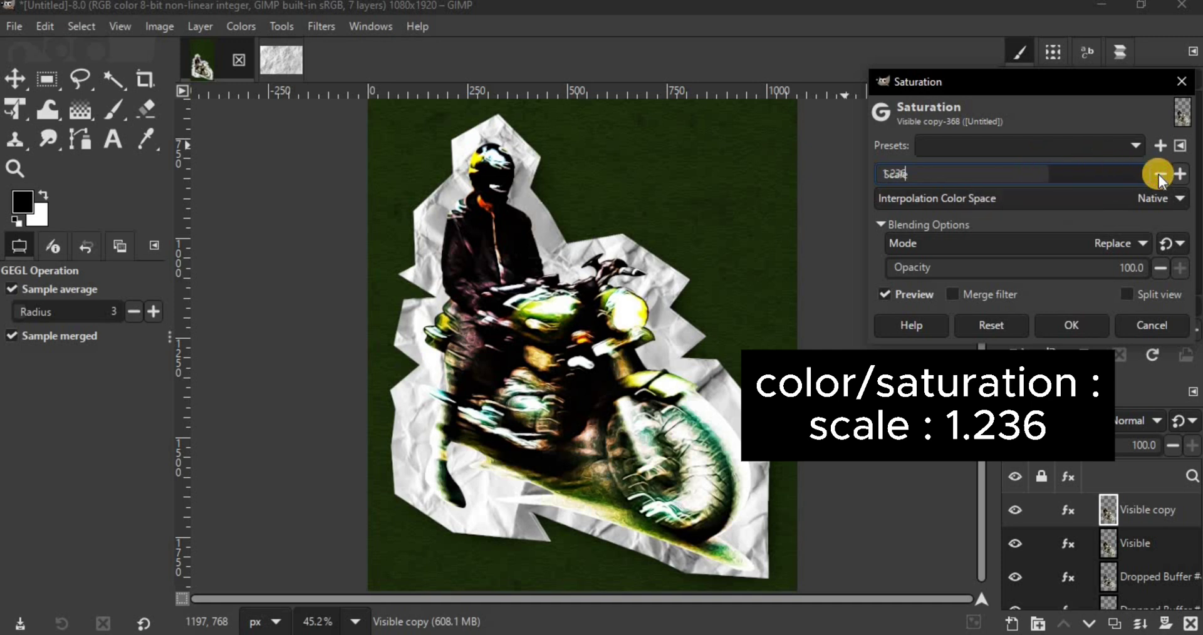
{"action": "left_click", "coordinate": [1065, 325]}
Set the blend mode of the saturated rider copy to Multiply
{"action": "left_click", "coordinate": [1102, 422]}
{"action": "scroll", "coordinate": [1100, 468], "scroll_direction": "down", "scroll_amount": 5}
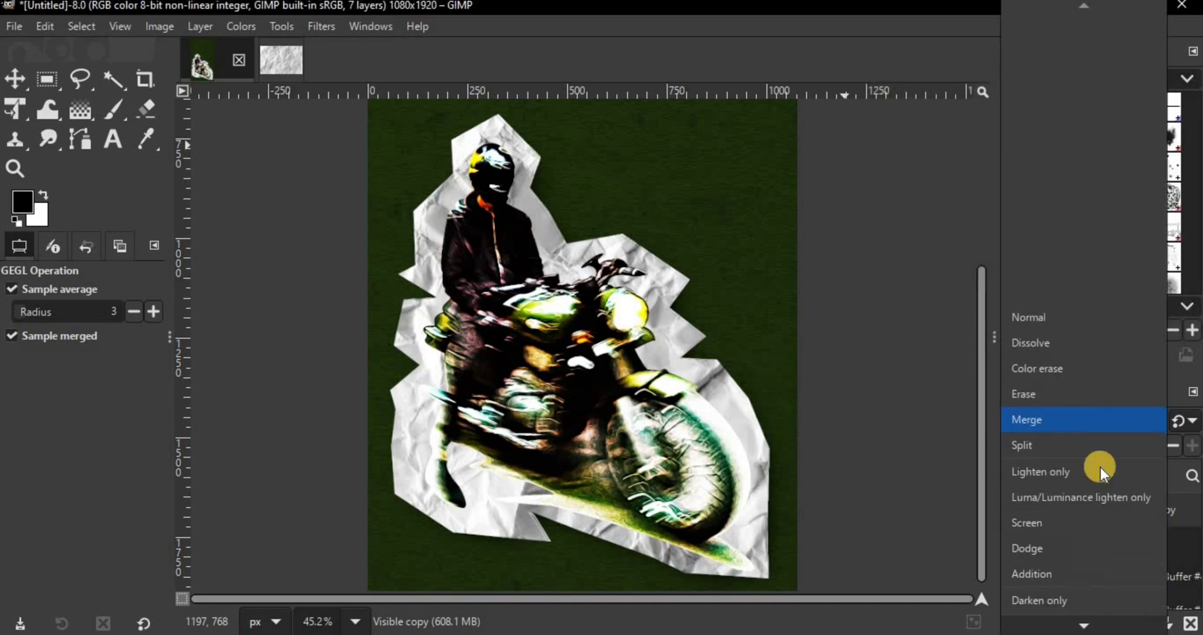
{"action": "left_click", "coordinate": [1062, 515]}
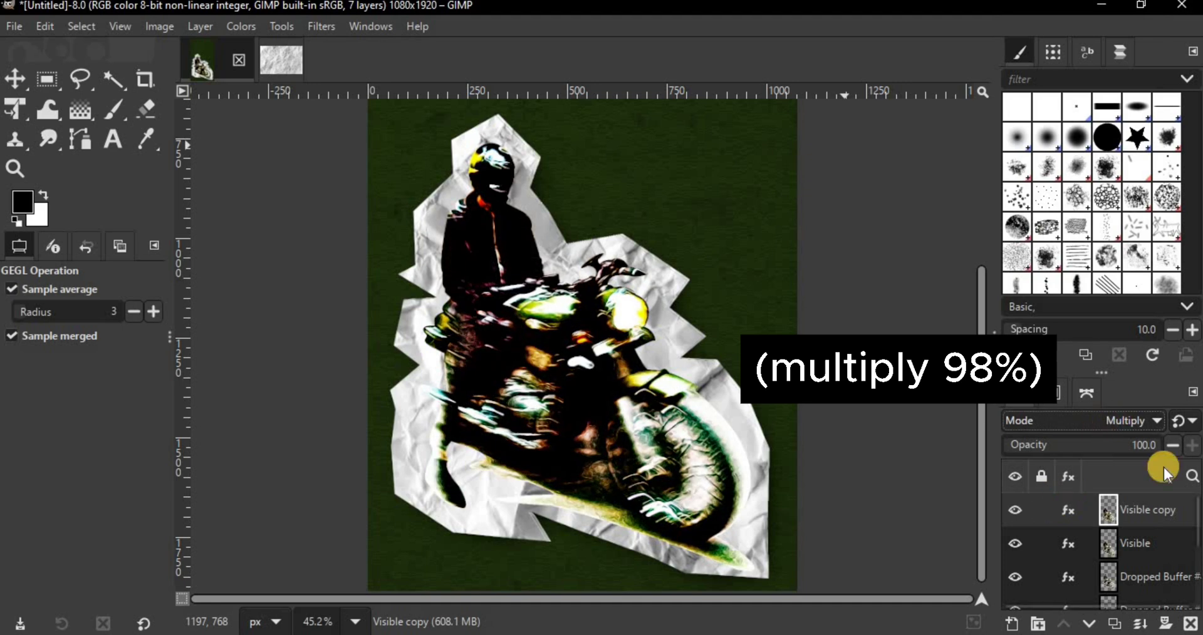
Hide all rider layers beneath the Multiply copy, keeping the paper and background visible, and set the copy's opacity to 98%
{"action": "scroll", "coordinate": [1096, 528], "scroll_direction": "down", "scroll_amount": 1}
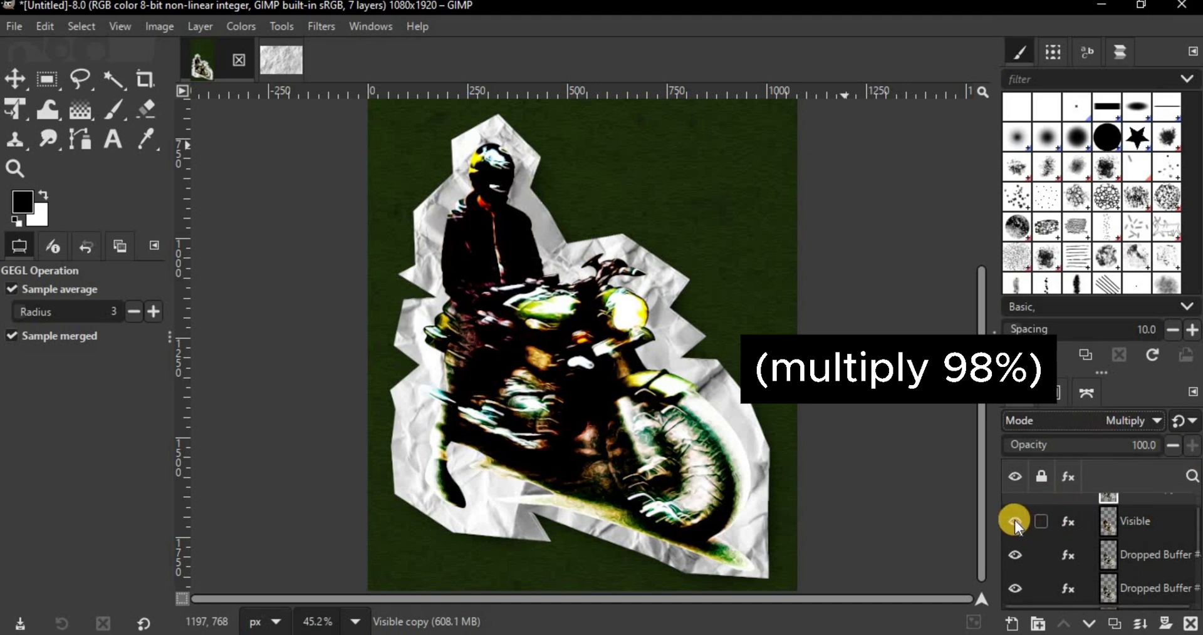
{"action": "left_click", "coordinate": [1017, 588]}
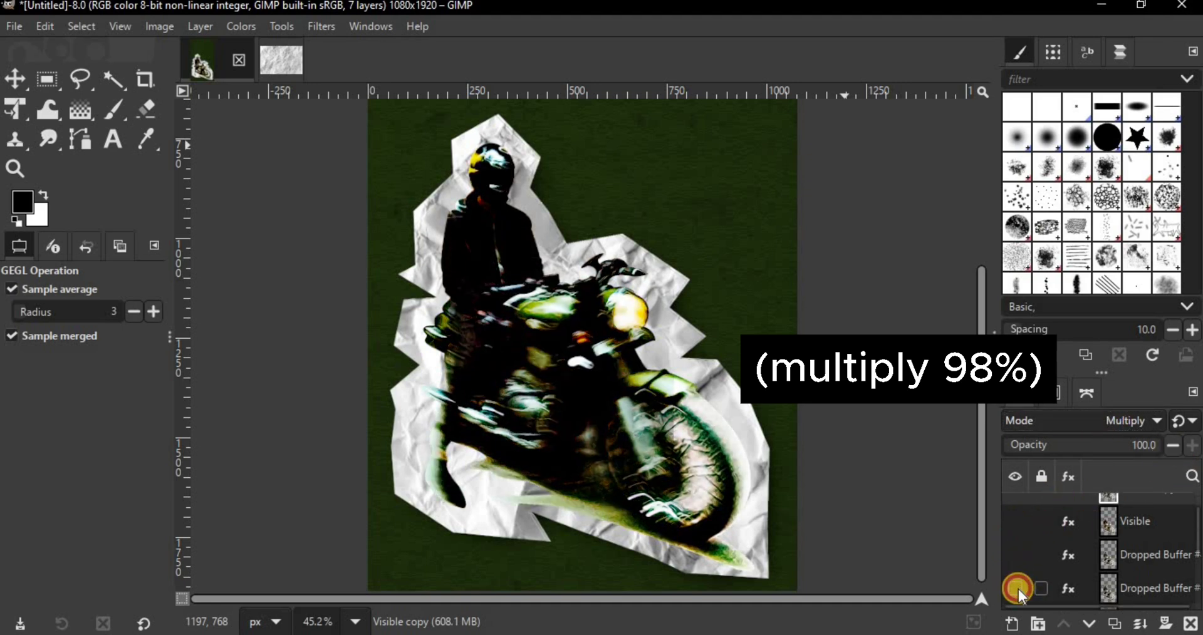
{"action": "scroll", "coordinate": [1018, 558], "scroll_direction": "down", "scroll_amount": 2}
{"action": "scroll", "coordinate": [1018, 558], "scroll_direction": "up", "scroll_amount": 1}
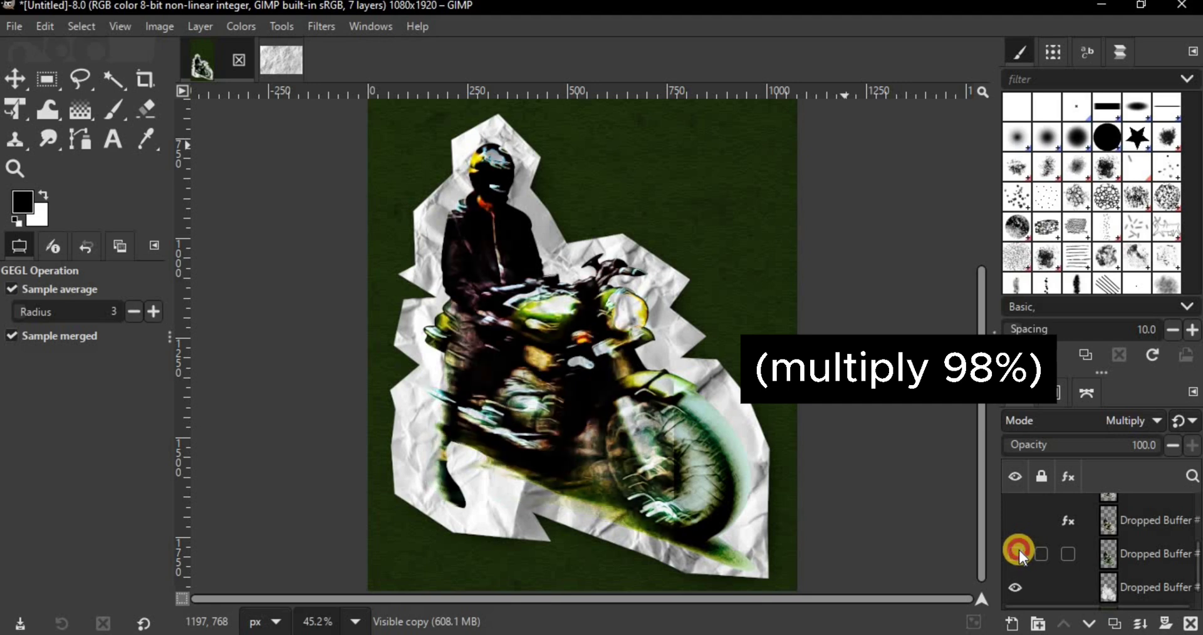
{"action": "left_click", "coordinate": [1019, 584]}
{"action": "scroll", "coordinate": [1017, 570], "scroll_direction": "down", "scroll_amount": 1}
{"action": "left_click", "coordinate": [1020, 559]}
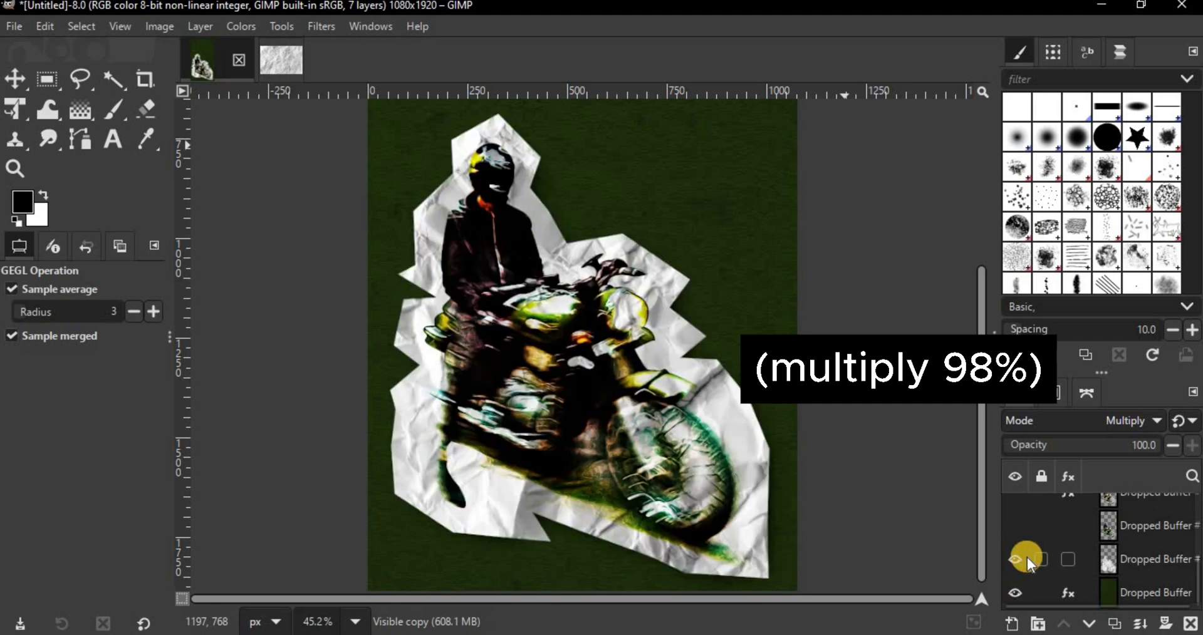
{"action": "scroll", "coordinate": [1099, 561], "scroll_direction": "up", "scroll_amount": 3}
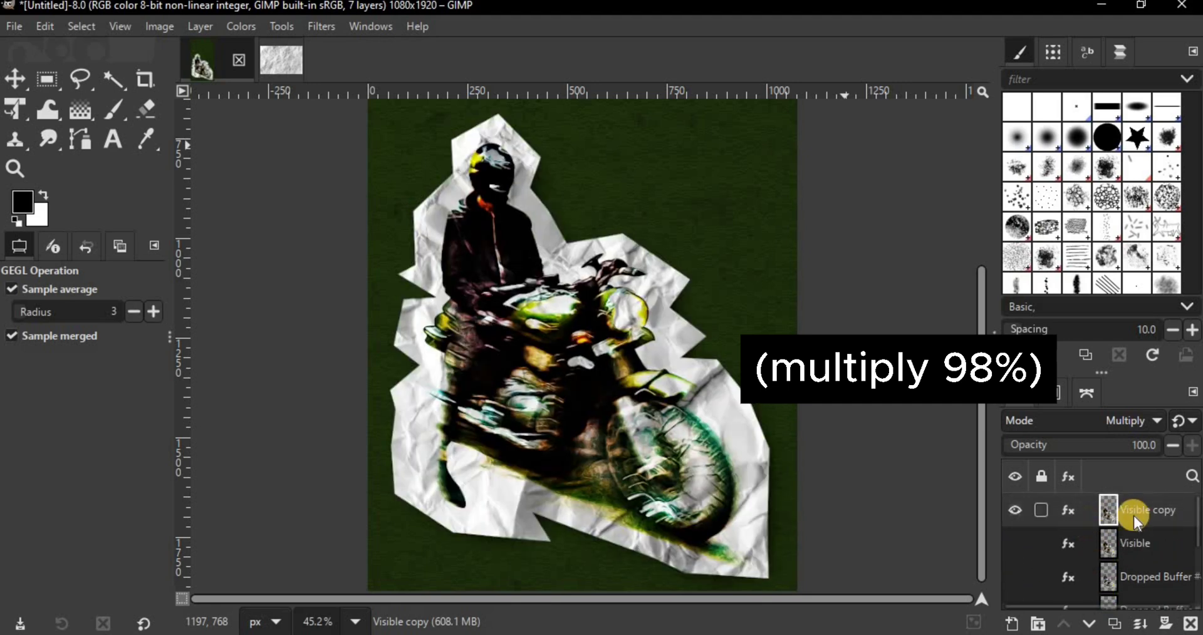
{"action": "left_click", "coordinate": [1169, 445]}
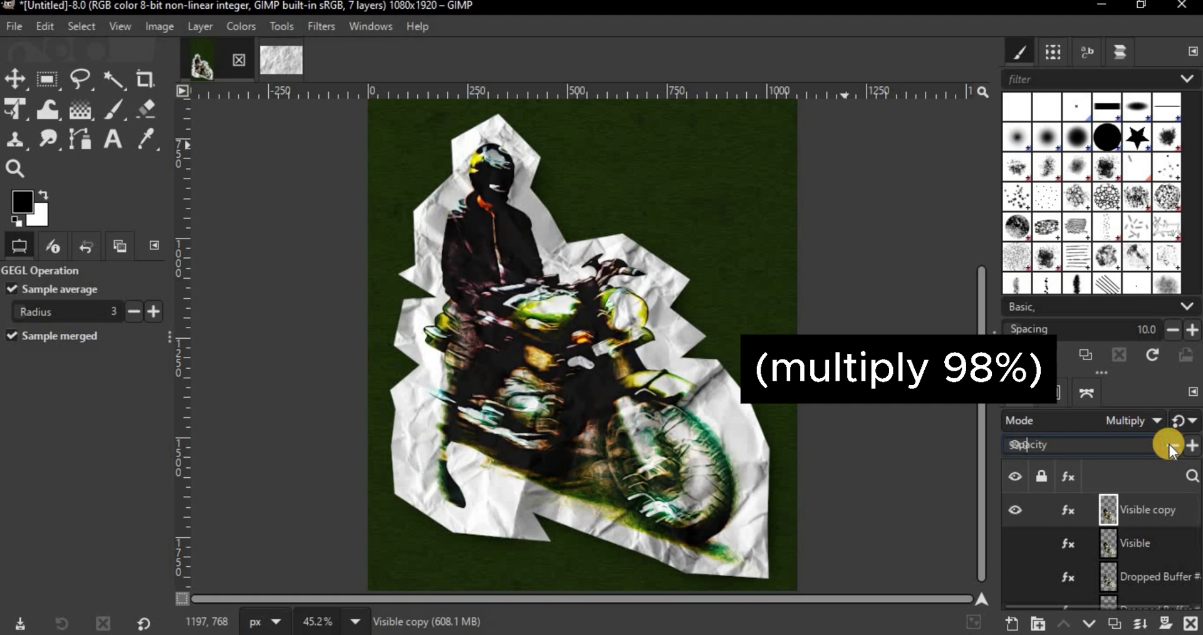
{"action": "left_click", "coordinate": [1169, 445]}
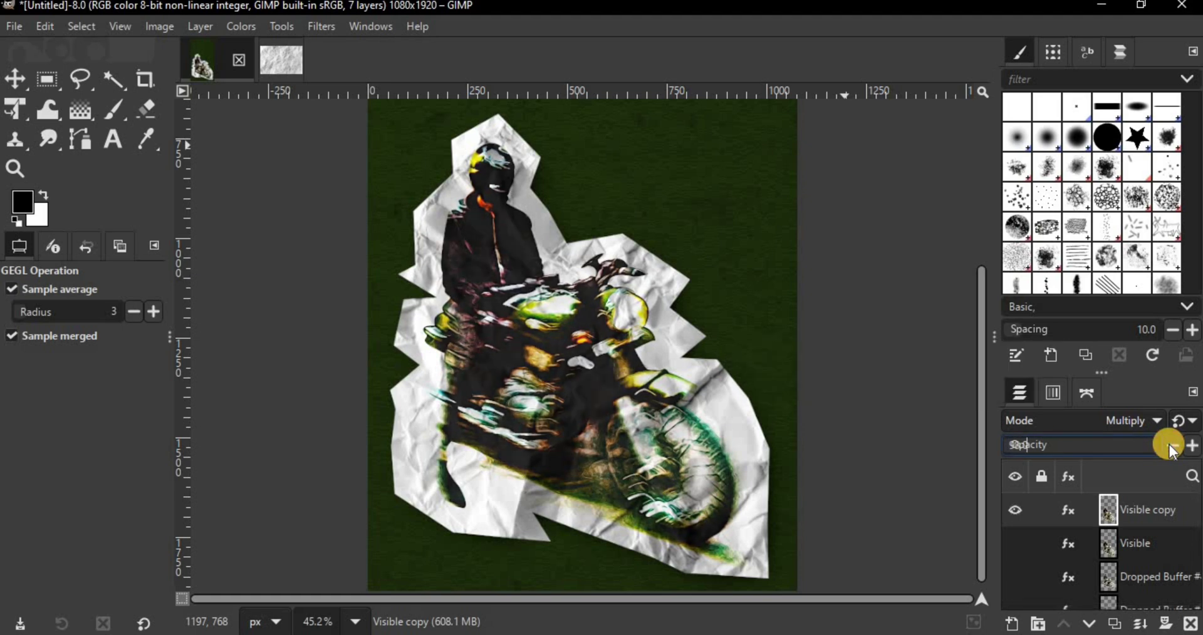
Open tape.png from the Desktop as a separate image
{"action": "left_click", "coordinate": [12, 26]}
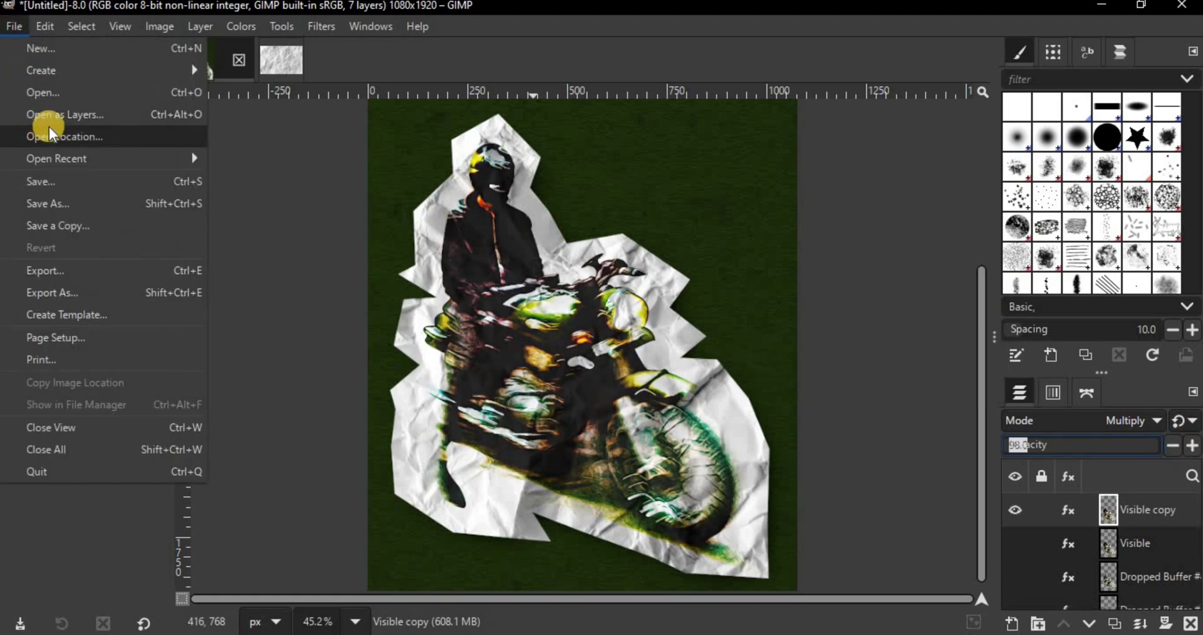
{"action": "left_click", "coordinate": [65, 99]}
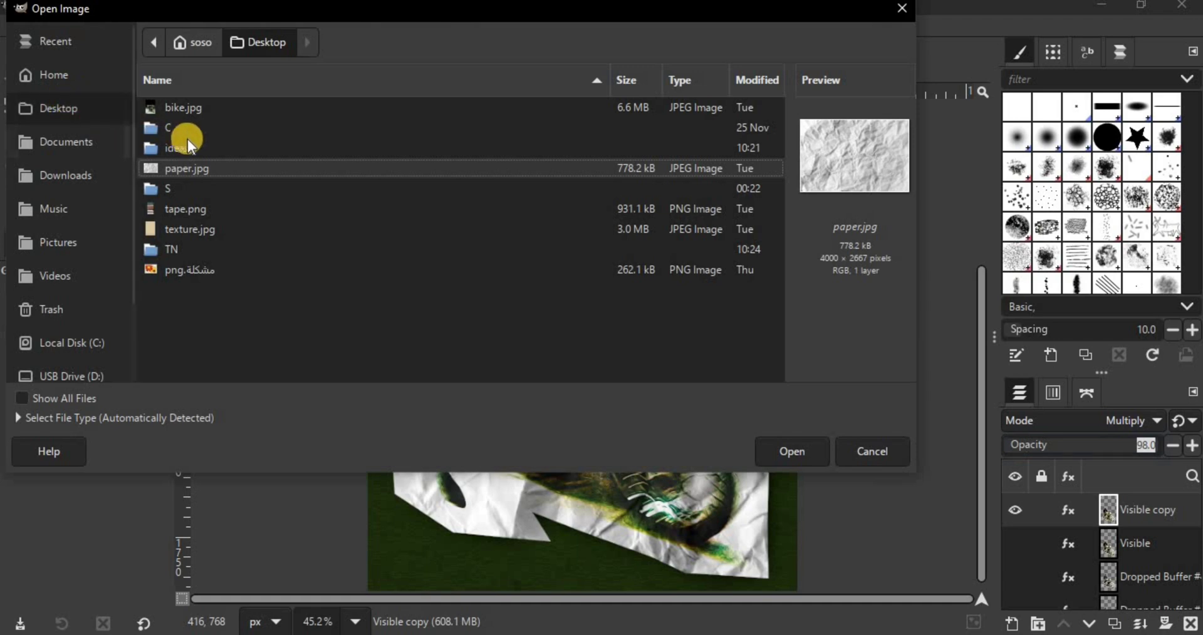
{"action": "left_click", "coordinate": [197, 210]}
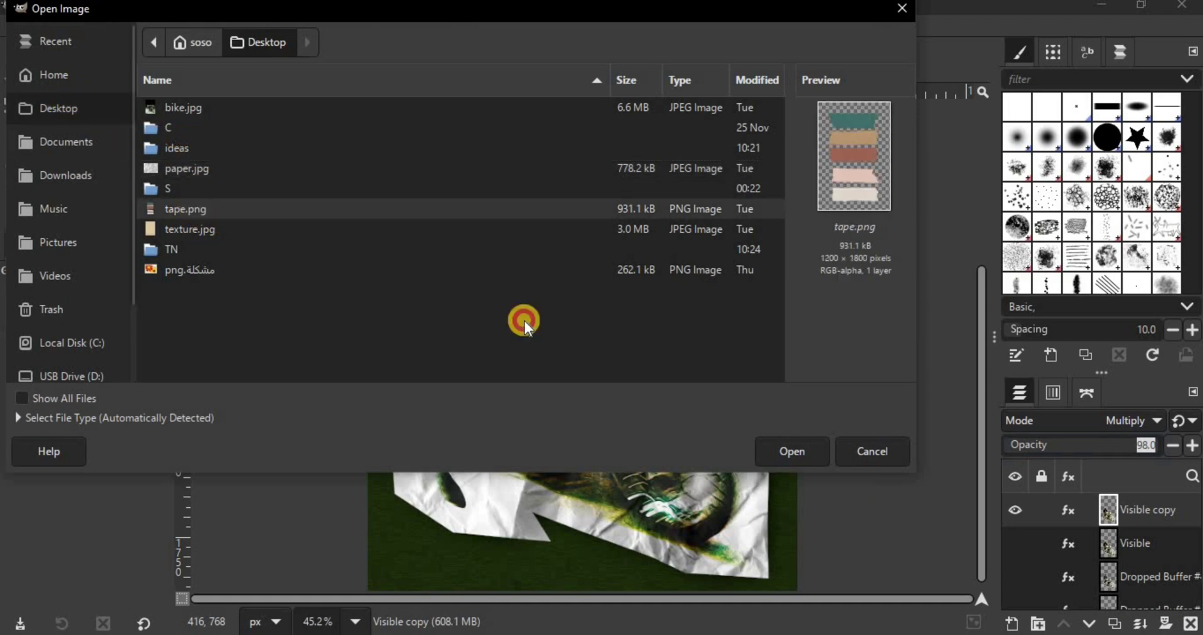
{"action": "left_click", "coordinate": [814, 452]}
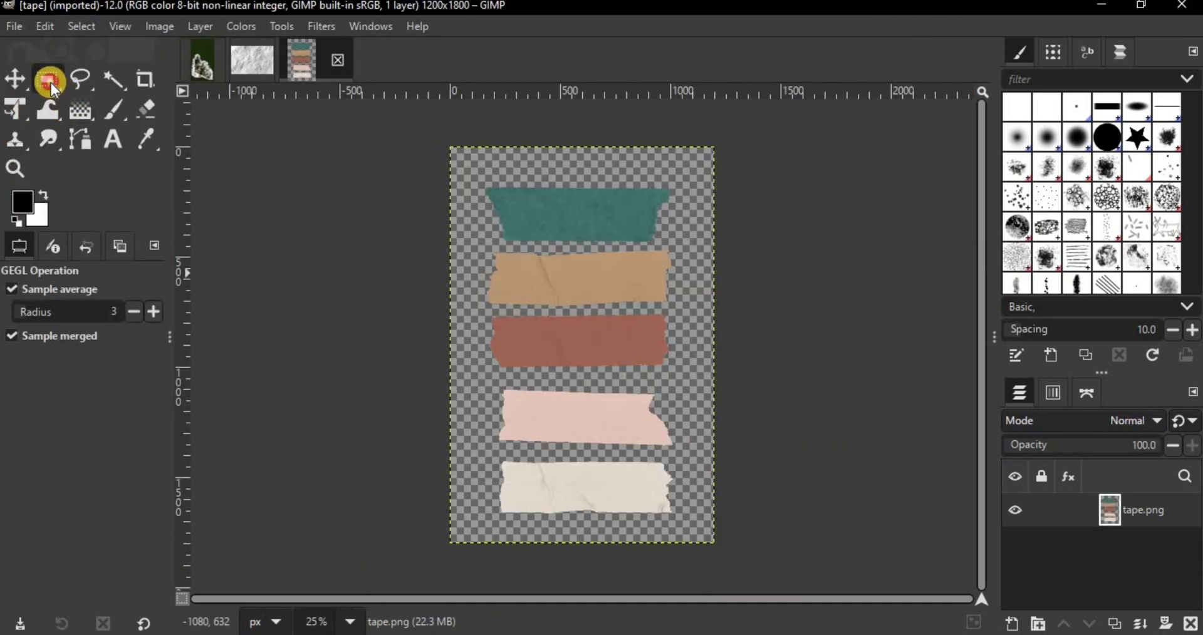
Copy the cream tape strip at the image's lower end with a rectangular selection about 968 × 360 px, and return to the collage
{"action": "left_click", "coordinate": [50, 83]}
{"action": "left_click_drag", "start_coordinate": [479, 453], "coordinate": [689, 528]}
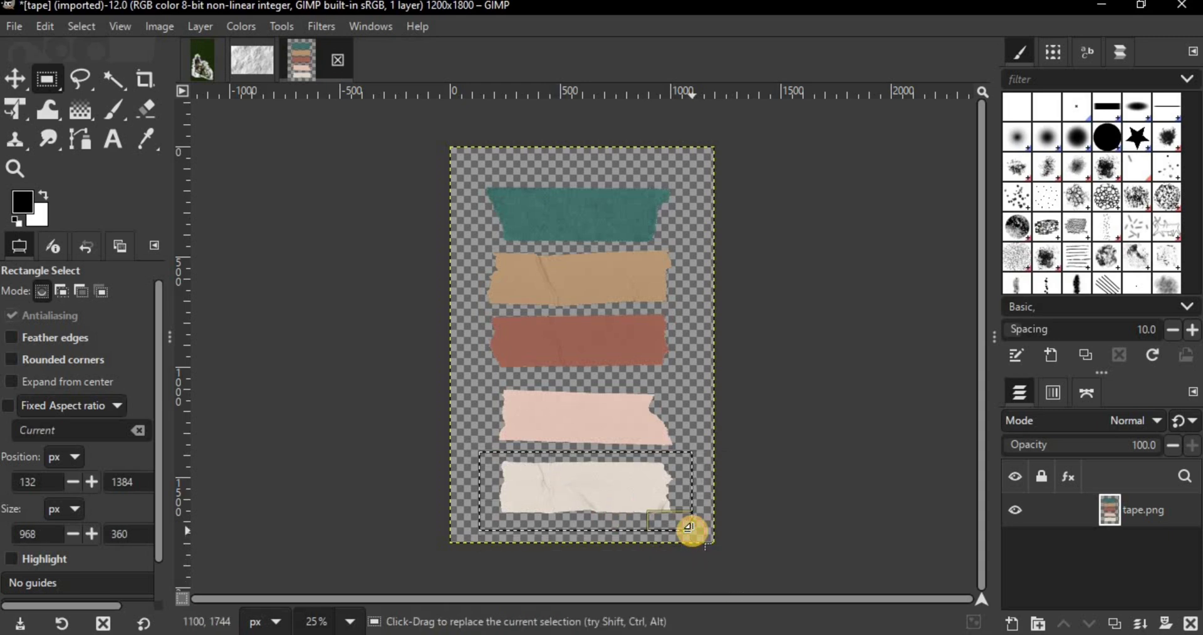
{"action": "key", "text": "ctrl+c"}
{"action": "left_click", "coordinate": [204, 59]}
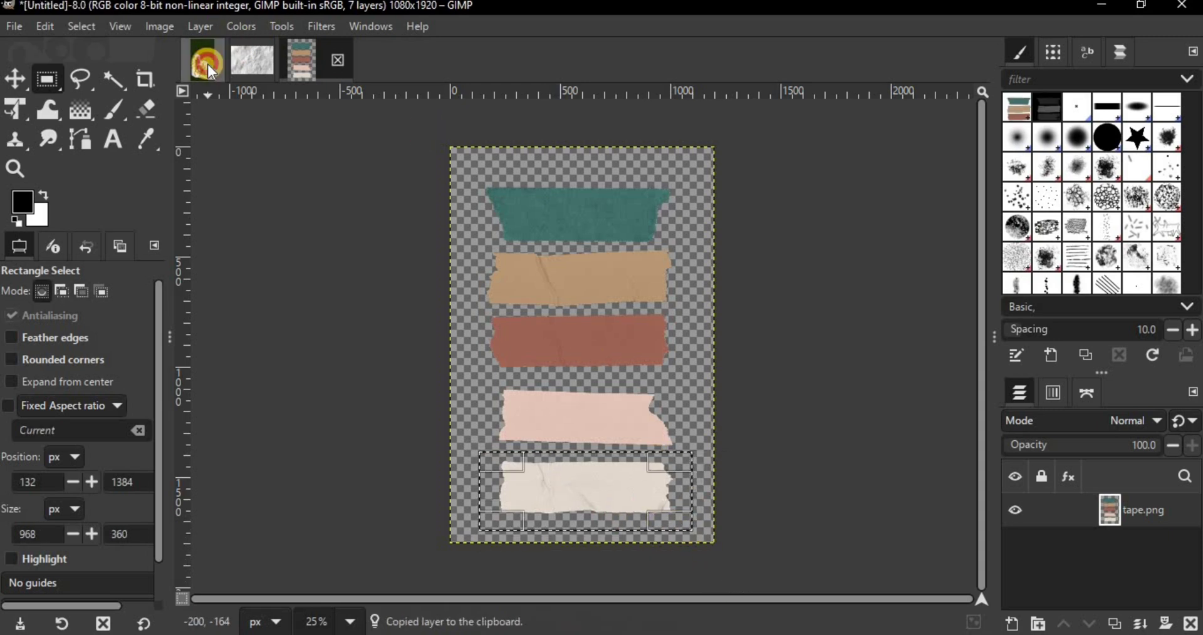
Paste the copied cream tape strip into the collage as a new layer and shift it slightly upward over the rider
{"action": "key", "text": "ctrl+v"}
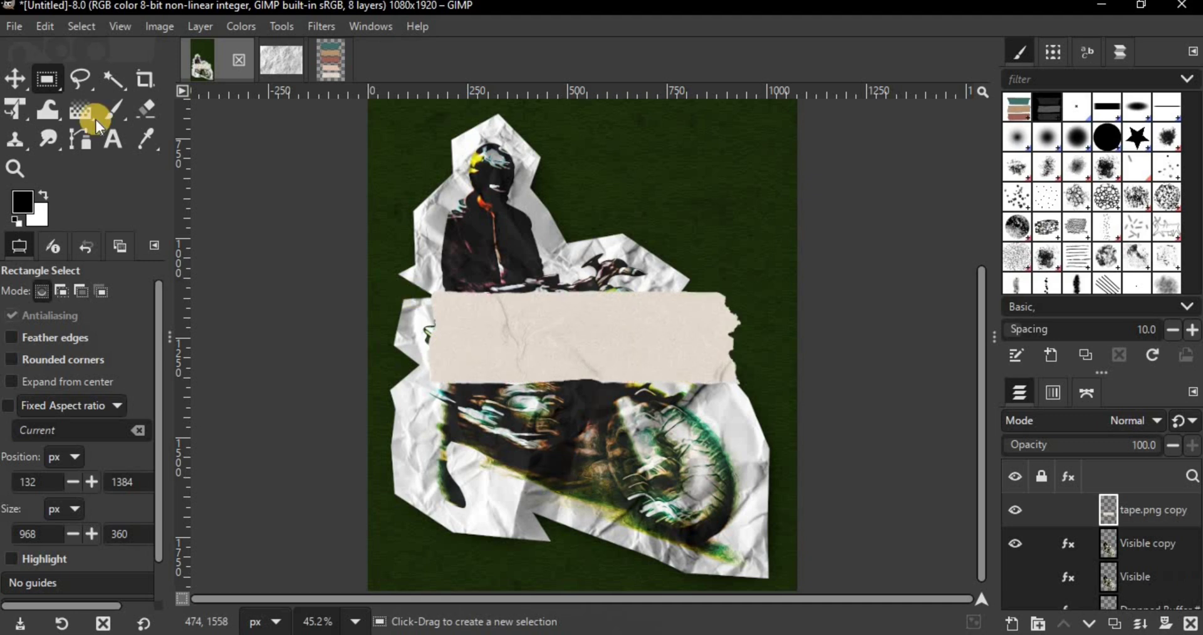
{"action": "left_click", "coordinate": [15, 79]}
{"action": "left_click_drag", "start_coordinate": [469, 305], "coordinate": [464, 256]}
Scale the tape strip down to about 30%, tilt it upward to the right, and place it on the paper edge above the rider's head
{"action": "left_click", "coordinate": [15, 110]}
{"action": "left_click", "coordinate": [349, 237]}
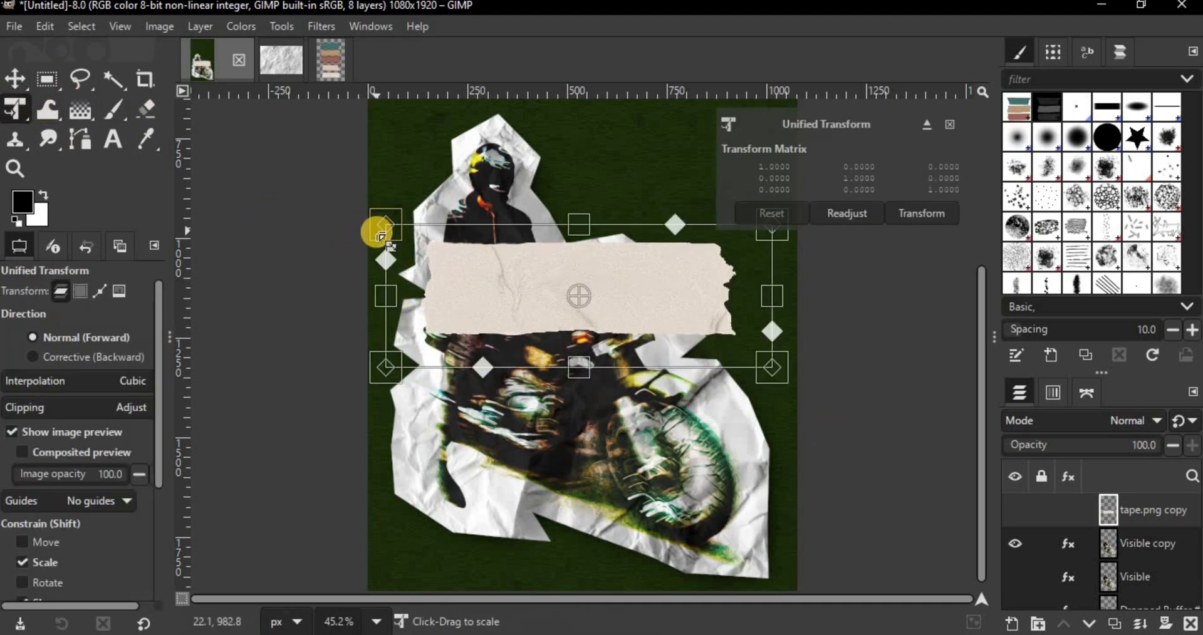
{"action": "left_click_drag", "start_coordinate": [379, 231], "coordinate": [389, 155]}
{"action": "scroll", "coordinate": [438, 207], "scroll_direction": "up", "scroll_amount": 2}
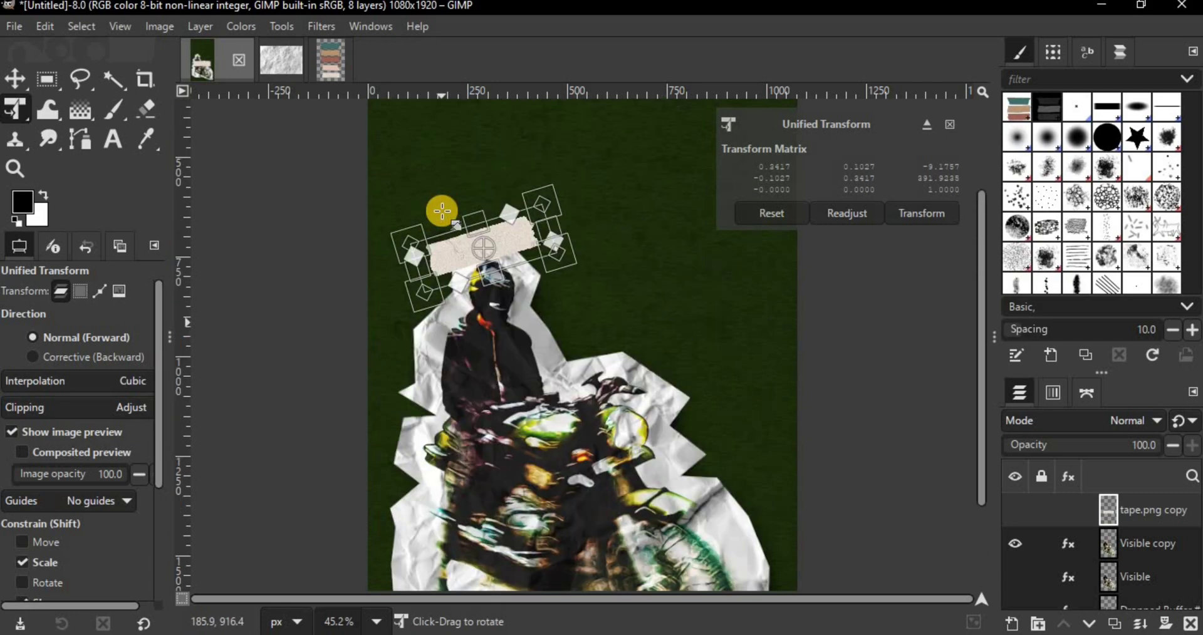
{"action": "mouse_move", "coordinate": [438, 207]}
{"action": "left_mouse_down"}
{"action": "mouse_move", "coordinate": [401, 204]}
{"action": "mouse_move", "coordinate": [438, 194]}
{"action": "left_mouse_up"}
{"action": "left_click", "coordinate": [456, 184]}
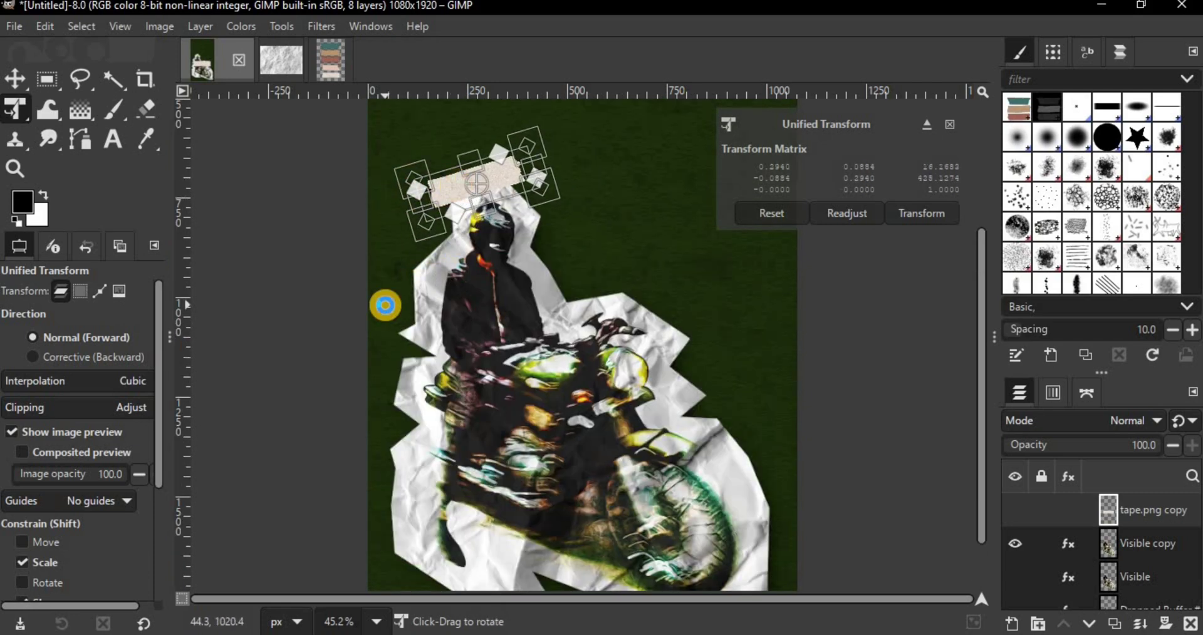
{"action": "key", "text": "Return"}
Add a drop shadow to the tape with X and Y 6.519, blur radius 0, grow radius -5 and an opacity above 0.5
{"action": "left_click", "coordinate": [321, 25]}
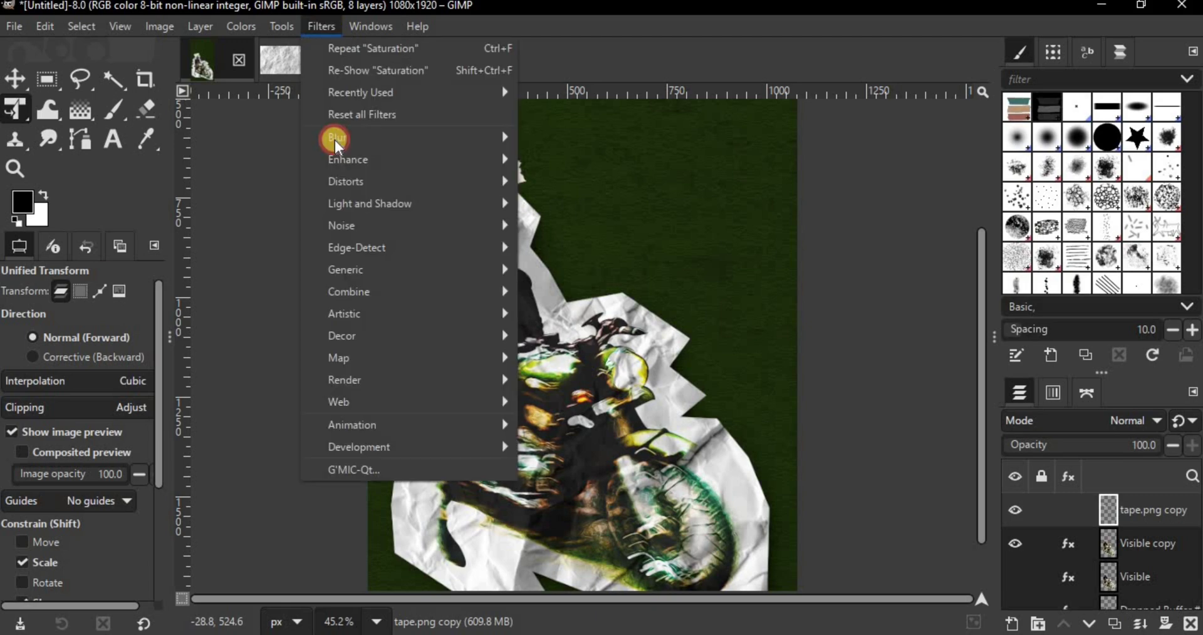
{"action": "mouse_move", "coordinate": [416, 205]}
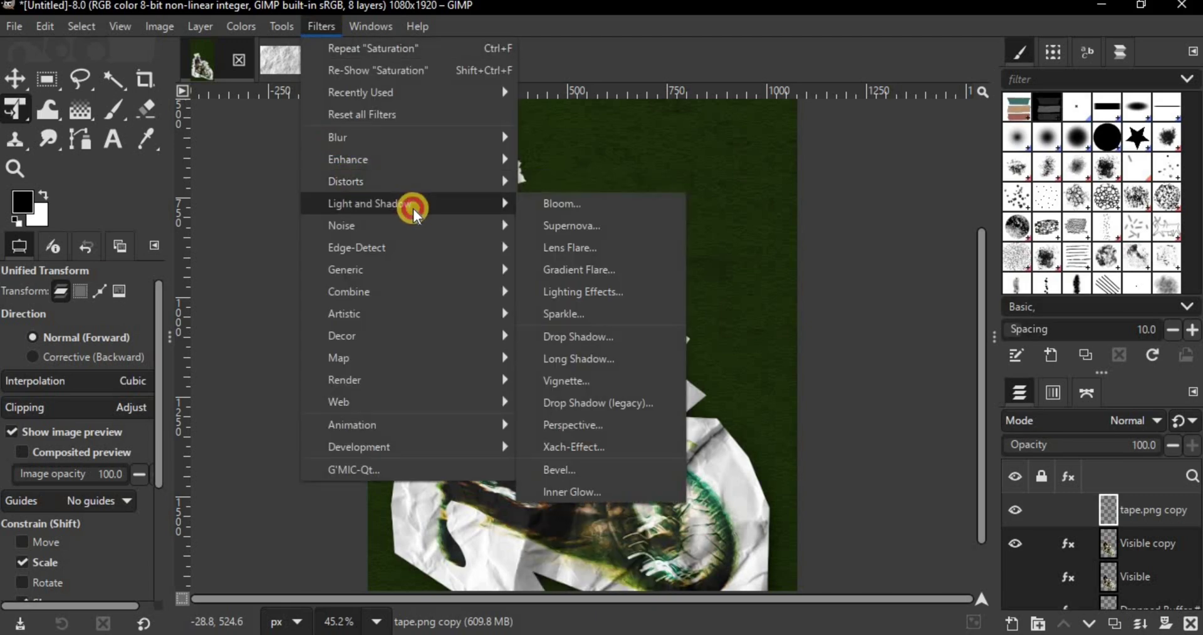
{"action": "left_click", "coordinate": [601, 338]}
{"action": "left_click_drag", "start_coordinate": [910, 233], "coordinate": [864, 225]}
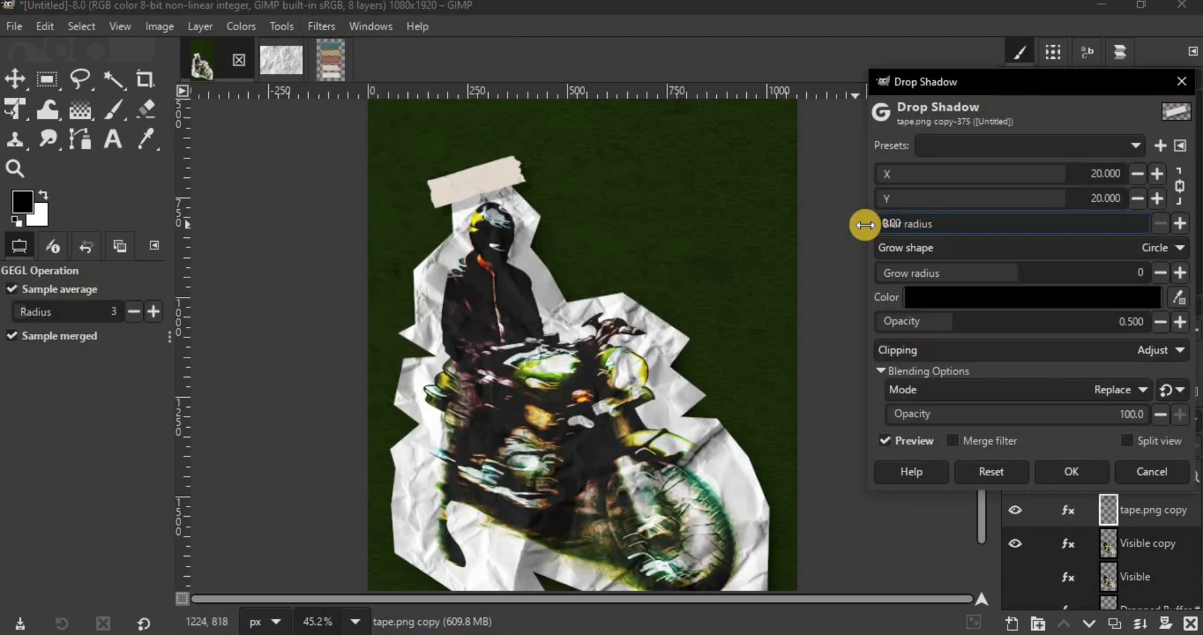
{"action": "scroll", "coordinate": [462, 234], "scroll_direction": "up", "scroll_amount": 5}
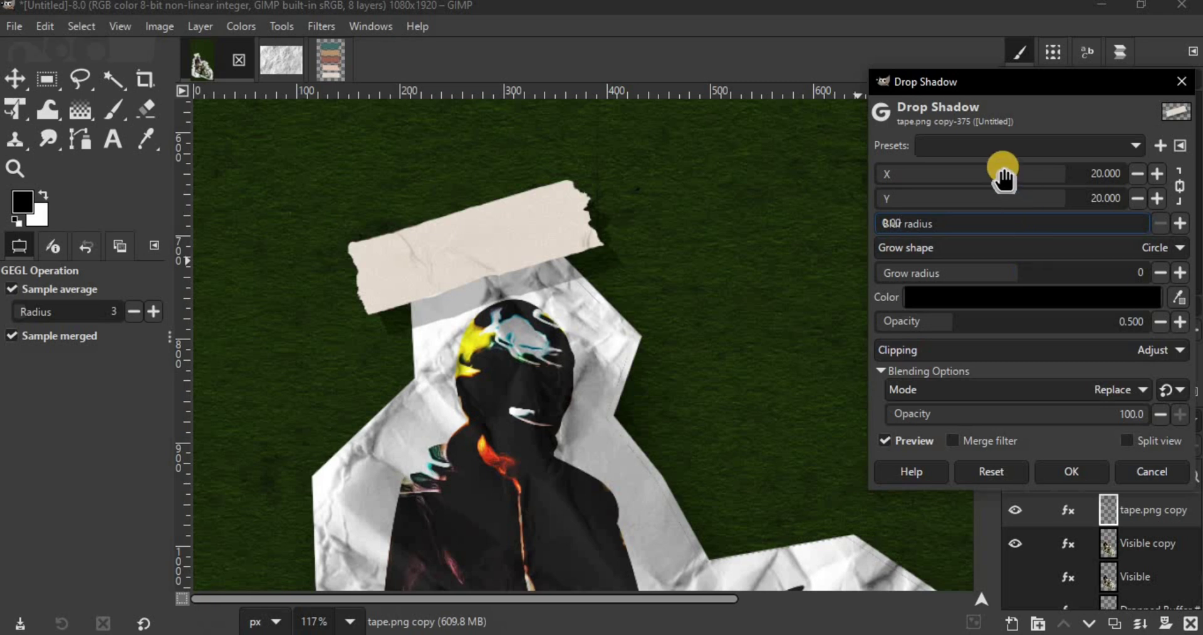
{"action": "mouse_move", "coordinate": [1002, 178]}
{"action": "left_mouse_down"}
{"action": "mouse_move", "coordinate": [998, 168]}
{"action": "mouse_move", "coordinate": [1020, 179]}
{"action": "left_mouse_up"}
{"action": "left_click", "coordinate": [975, 276]}
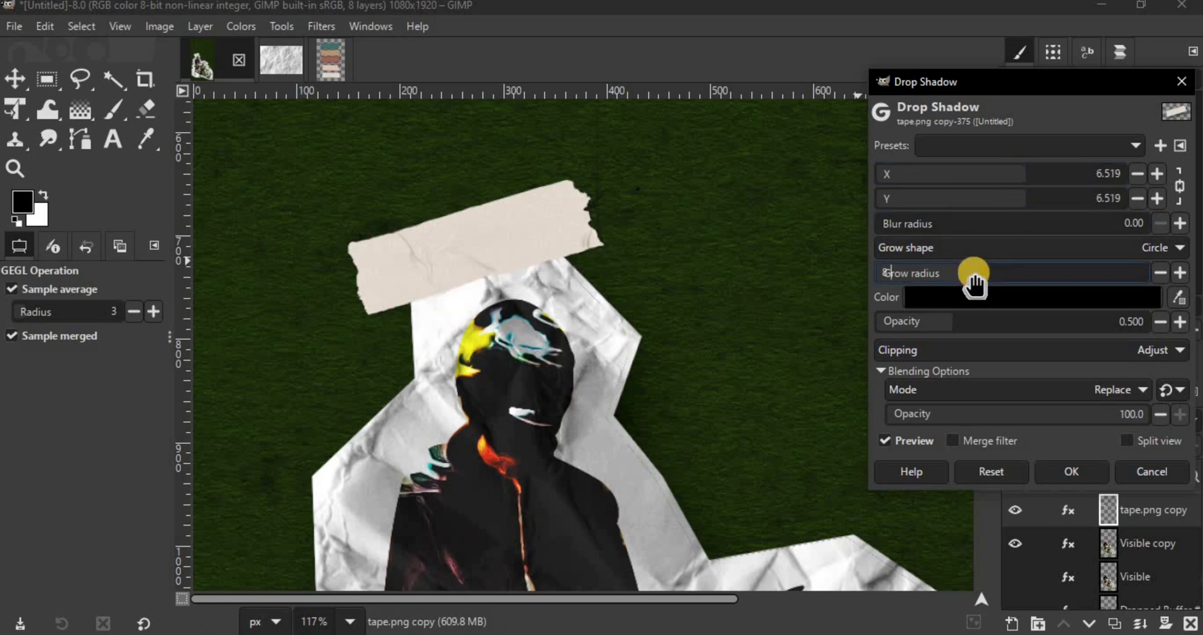
{"action": "type", "text": "-5"}
{"action": "left_click", "coordinate": [970, 327]}
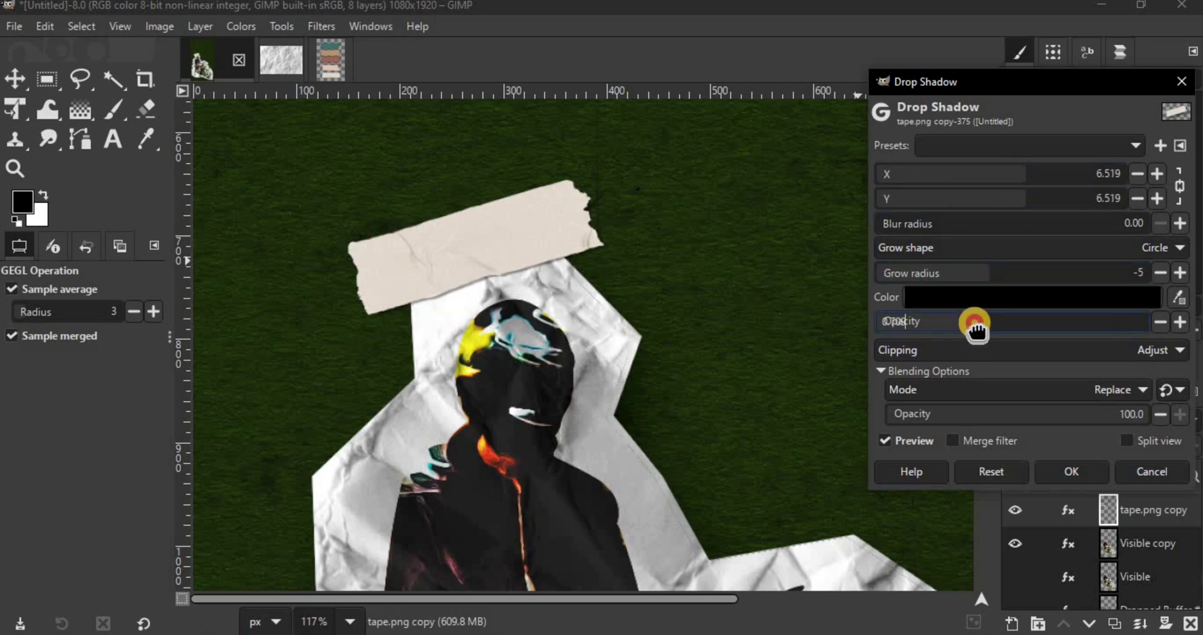
{"action": "left_click", "coordinate": [1072, 471]}
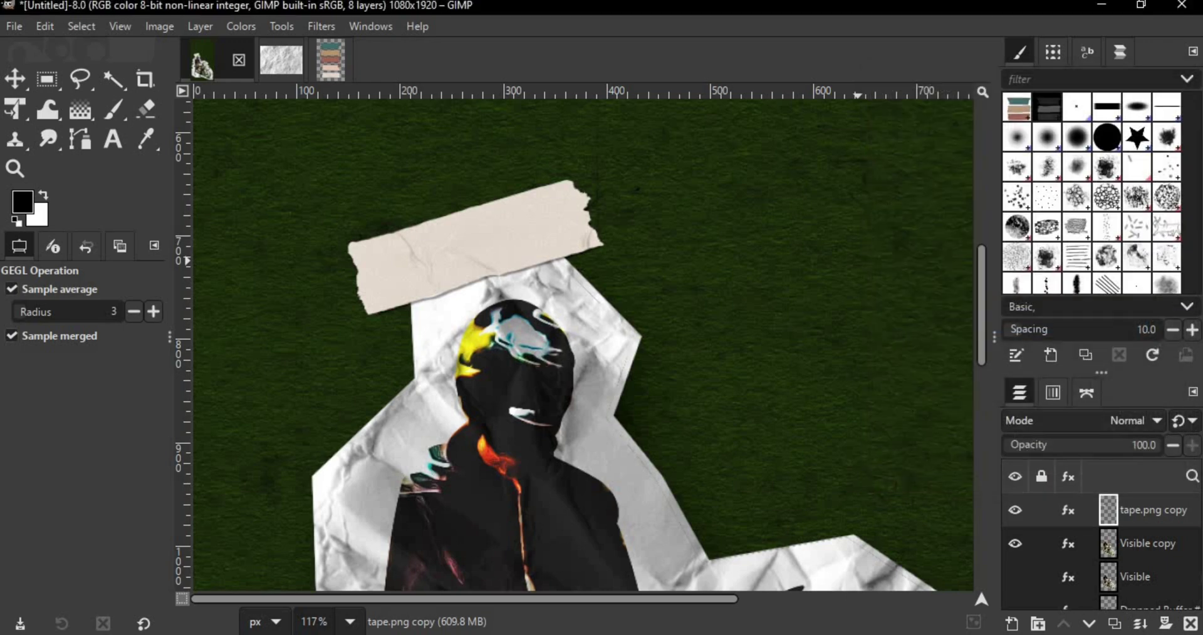
Shift the tape's hue slightly toward yellow with Hue-Saturation
{"action": "left_click", "coordinate": [254, 29]}
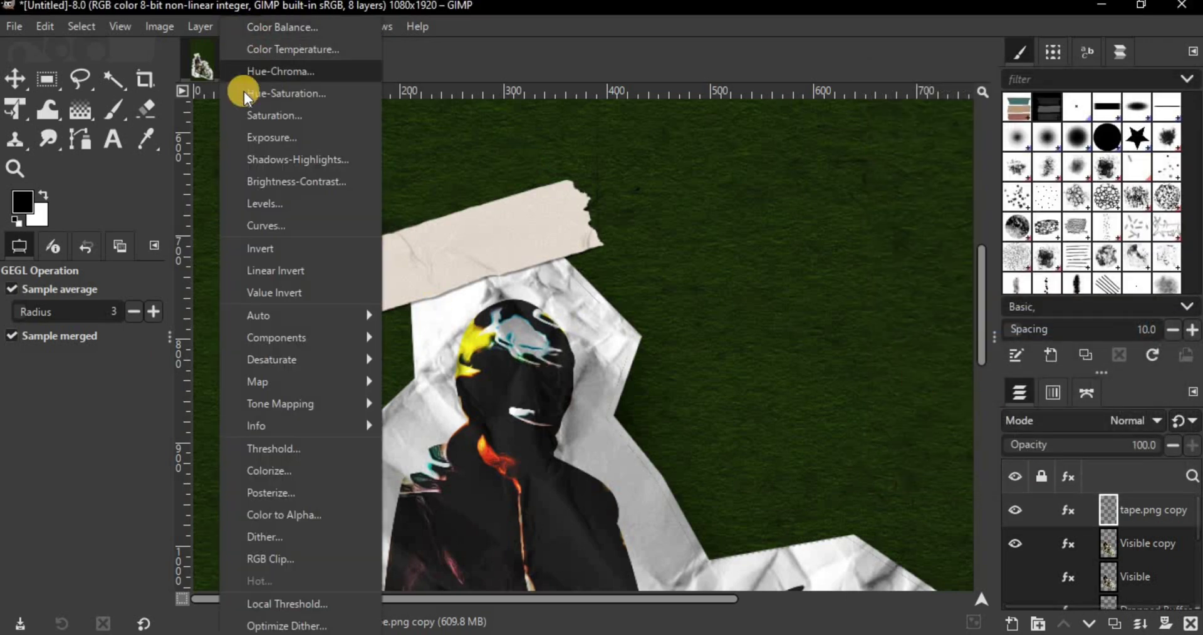
{"action": "left_click", "coordinate": [299, 99]}
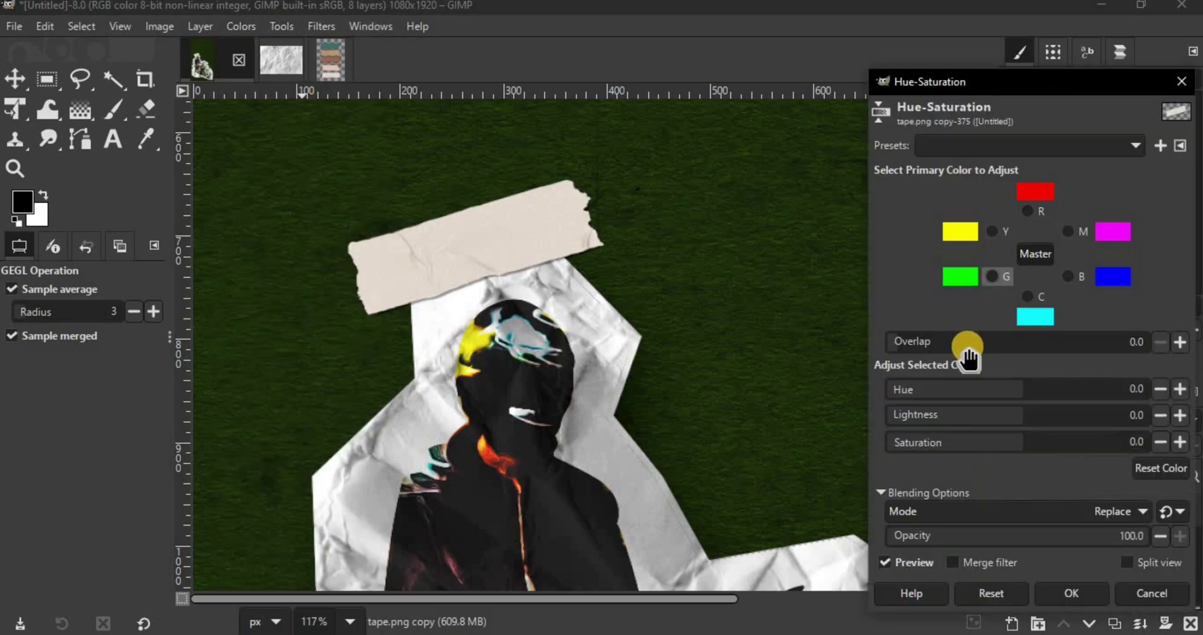
{"action": "mouse_move", "coordinate": [1020, 389]}
{"action": "left_mouse_down"}
{"action": "mouse_move", "coordinate": [919, 394]}
{"action": "mouse_move", "coordinate": [1128, 394]}
{"action": "mouse_move", "coordinate": [909, 399]}
{"action": "mouse_move", "coordinate": [1028, 391]}
{"action": "left_mouse_up"}
{"action": "left_click", "coordinate": [1090, 596]}
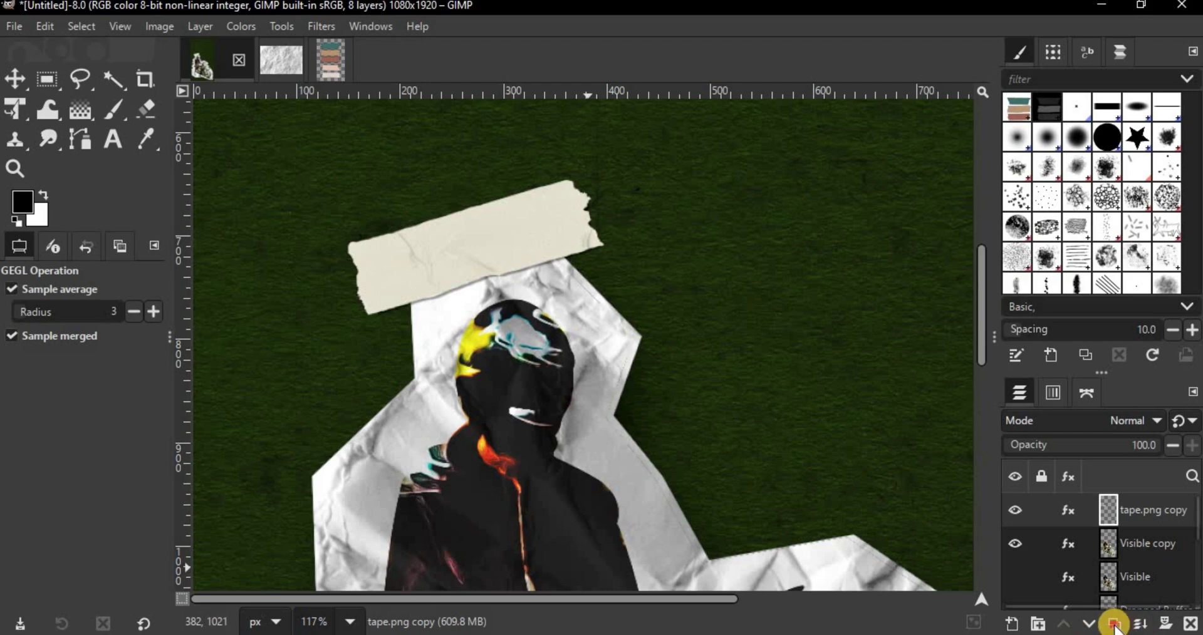
Duplicate the tape layer and move the copy onto the paper above the motorcycle's front wheel
{"action": "left_click", "coordinate": [1114, 624]}
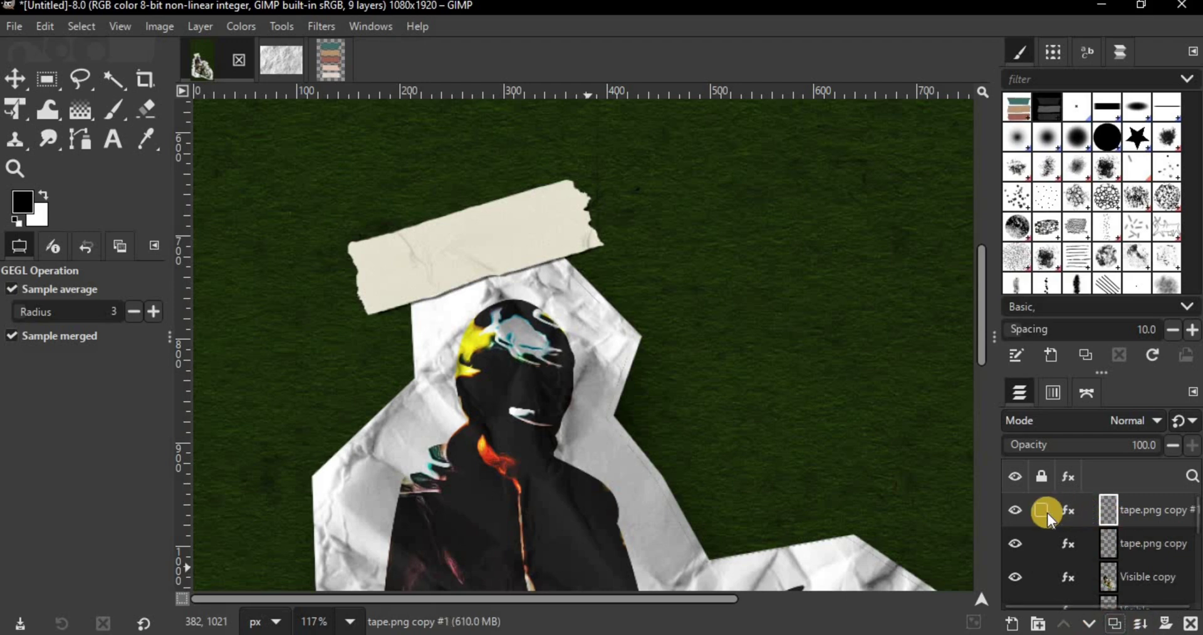
{"action": "scroll", "coordinate": [503, 345], "scroll_direction": "down", "scroll_amount": 5}
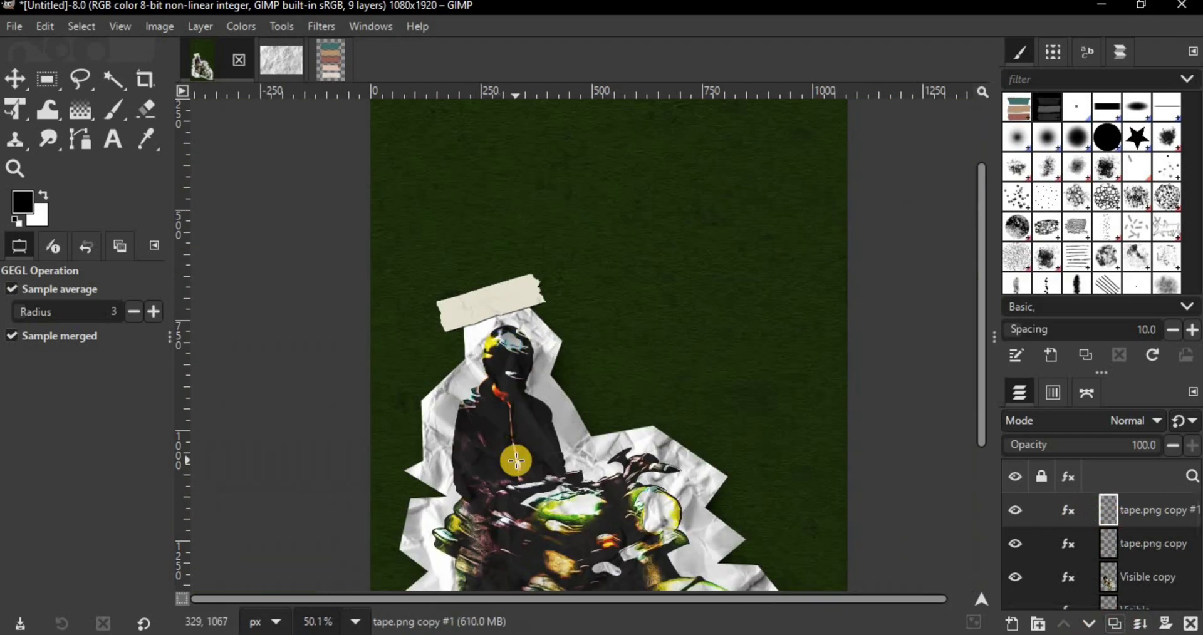
{"action": "key", "text": "m"}
{"action": "left_click_drag", "start_coordinate": [497, 213], "coordinate": [700, 441]}
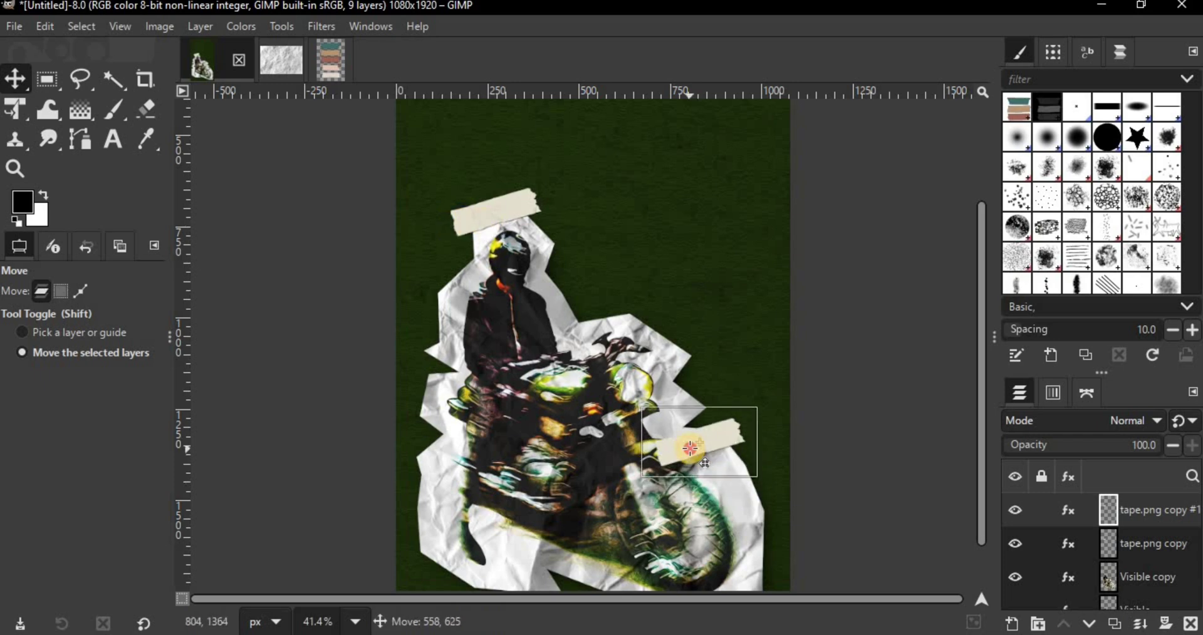
Rotate the second tape strip to slope downward to the right and place it over the paper edge beside the handlebars
{"action": "scroll", "coordinate": [701, 441], "scroll_direction": "down", "scroll_amount": 2}
{"action": "left_click", "coordinate": [15, 109]}
{"action": "left_click", "coordinate": [738, 318]}
{"action": "left_click_drag", "start_coordinate": [738, 318], "coordinate": [797, 378]}
{"action": "left_click_drag", "start_coordinate": [684, 355], "coordinate": [637, 254]}
{"action": "key", "text": "Return"}
Add a drop shadow to the second tape with X -10.667, Y 10.370, blur radius 0, grow radius -13 and opacity 0.831
{"action": "left_click", "coordinate": [320, 26]}
{"action": "mouse_move", "coordinate": [480, 203]}
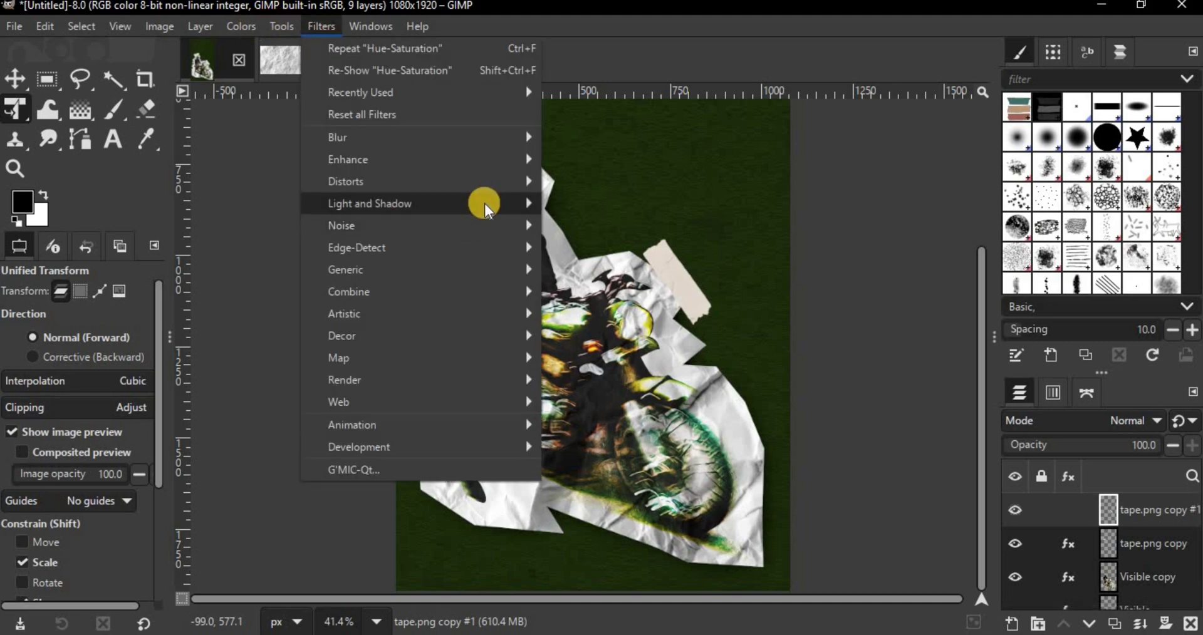
{"action": "left_click", "coordinate": [611, 199]}
{"action": "scroll", "coordinate": [610, 195], "scroll_direction": "up", "scroll_amount": 5}
{"action": "left_click_drag", "start_coordinate": [924, 226], "coordinate": [874, 228]}
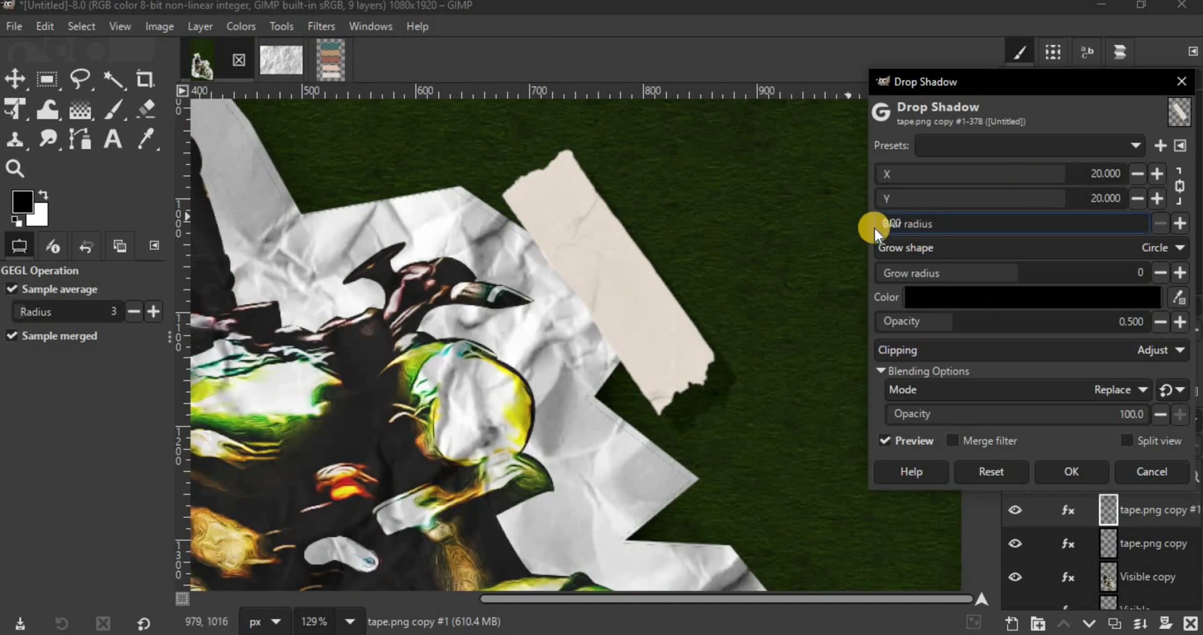
{"action": "left_click_drag", "start_coordinate": [1017, 182], "coordinate": [1046, 182]}
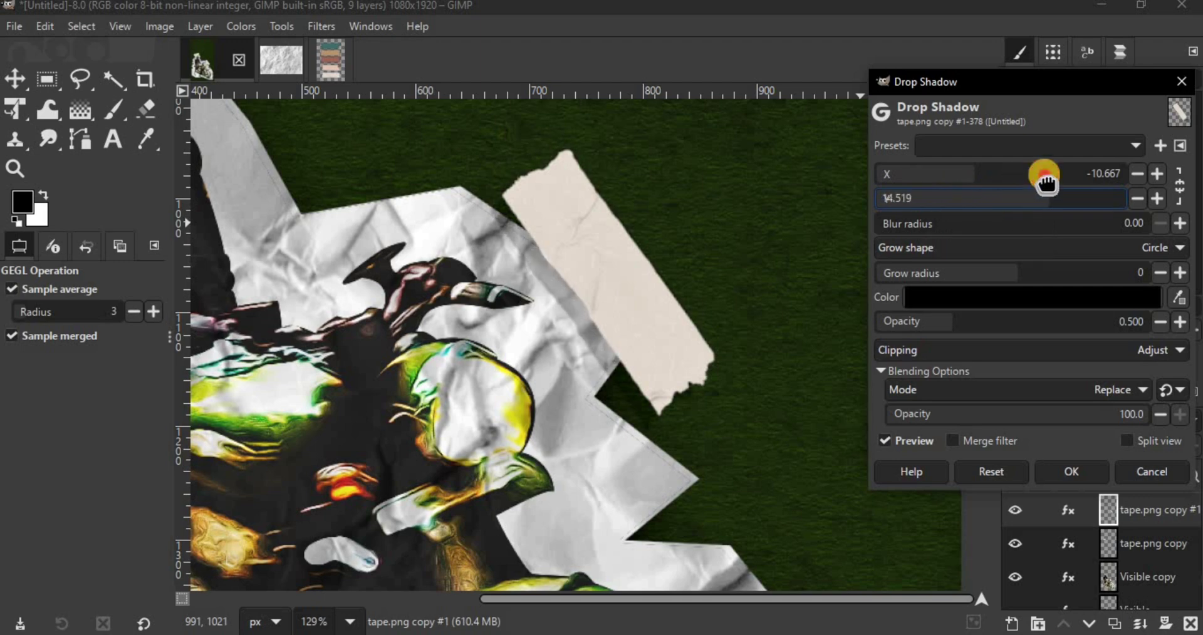
{"action": "left_click_drag", "start_coordinate": [985, 278], "coordinate": [956, 285]}
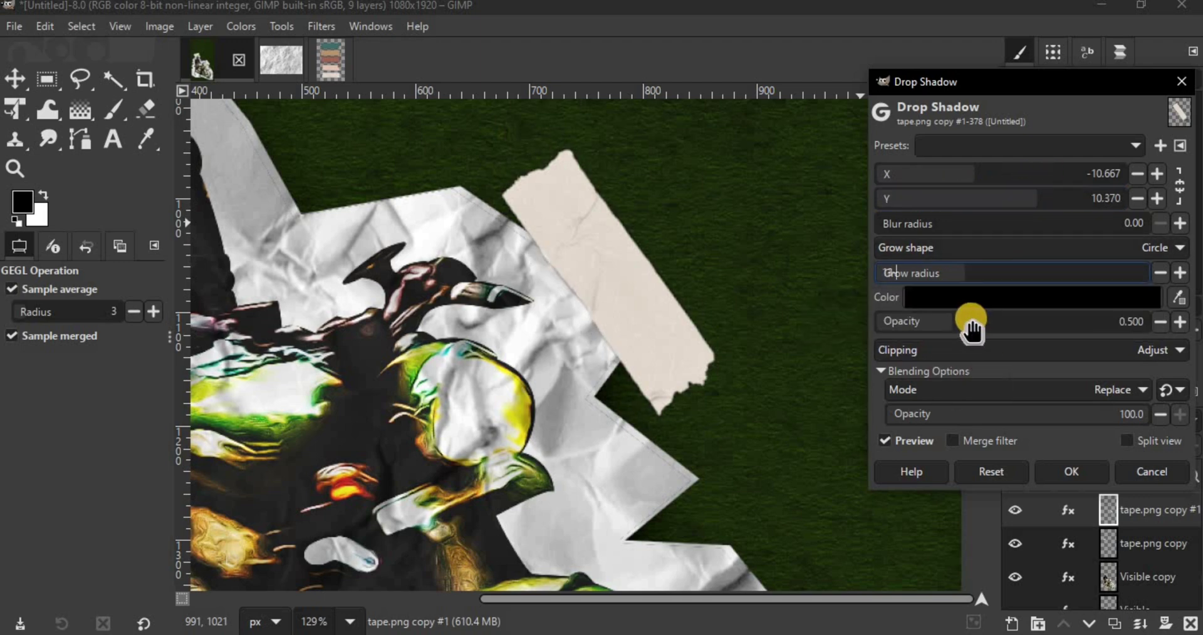
{"action": "left_click", "coordinate": [972, 322]}
{"action": "left_click", "coordinate": [1127, 468]}
Adjust the second tape's color with Hue-Saturation, shifting its hue toward yellow to match the first tape
{"action": "left_click", "coordinate": [241, 25]}
{"action": "left_click", "coordinate": [280, 97]}
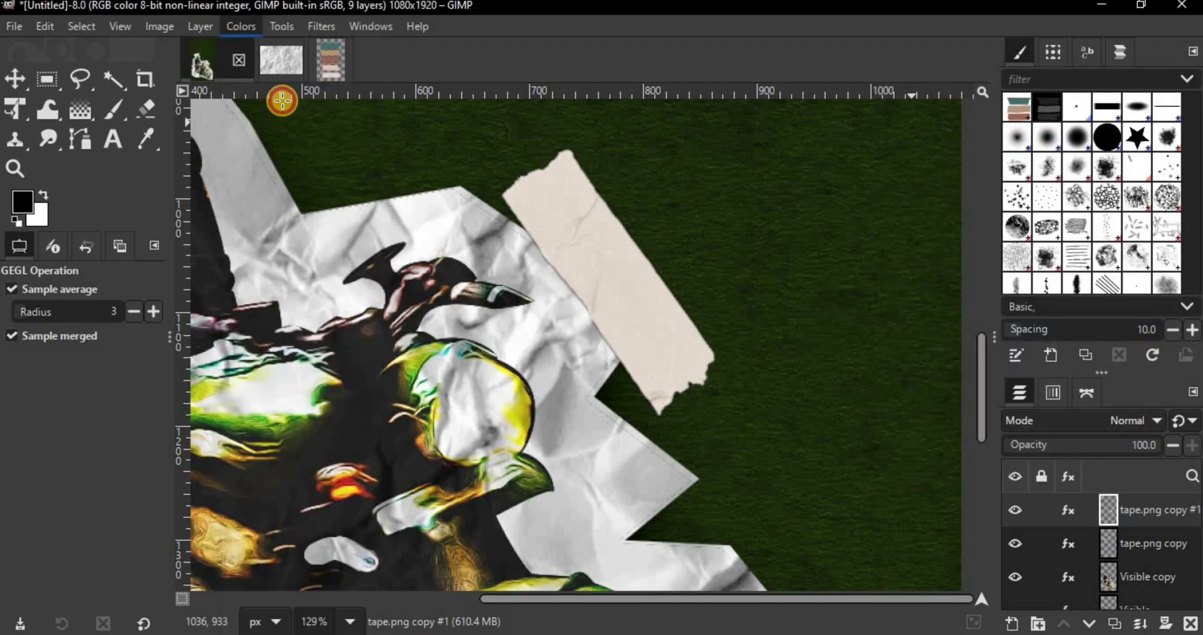
{"action": "left_click_drag", "start_coordinate": [1016, 394], "coordinate": [1037, 421]}
{"action": "left_click", "coordinate": [1083, 421]}
{"action": "left_click", "coordinate": [1071, 593]}
Duplicate the second tape strip and move the copy to the lower-left corner of the paper cutout
{"action": "left_click_drag", "start_coordinate": [601, 598], "coordinate": [518, 596]}
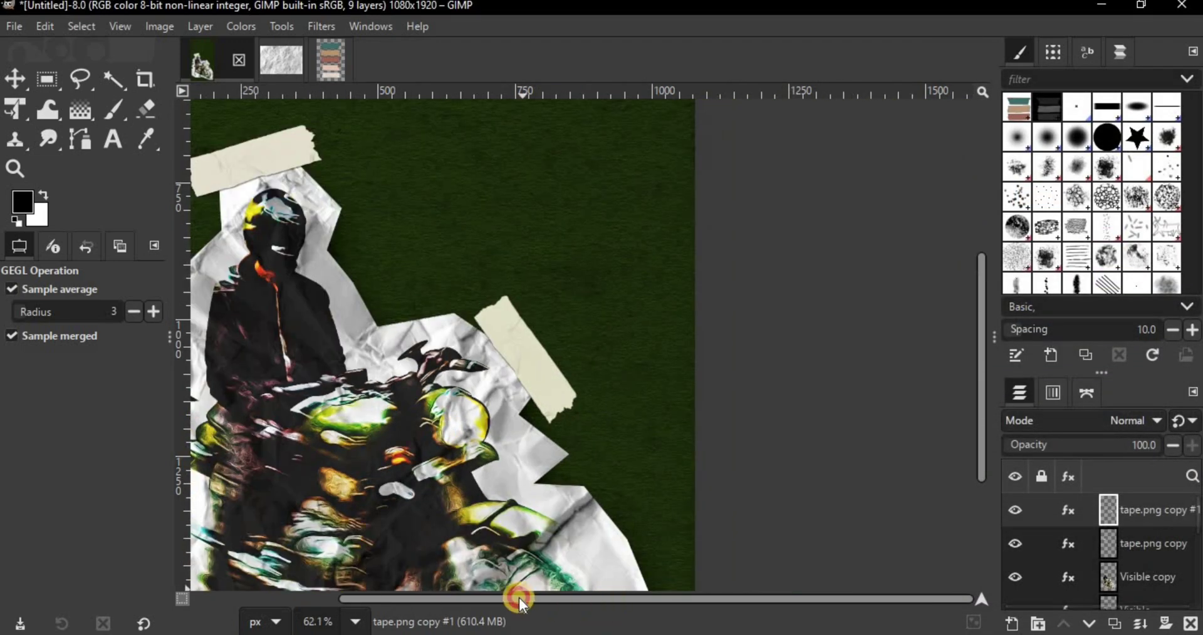
{"action": "key", "text": "shift+ctrl+j"}
{"action": "scroll", "coordinate": [434, 371], "scroll_direction": "down", "scroll_amount": 3}
{"action": "key", "text": "shift+ctrl+d"}
{"action": "left_click", "coordinate": [15, 80]}
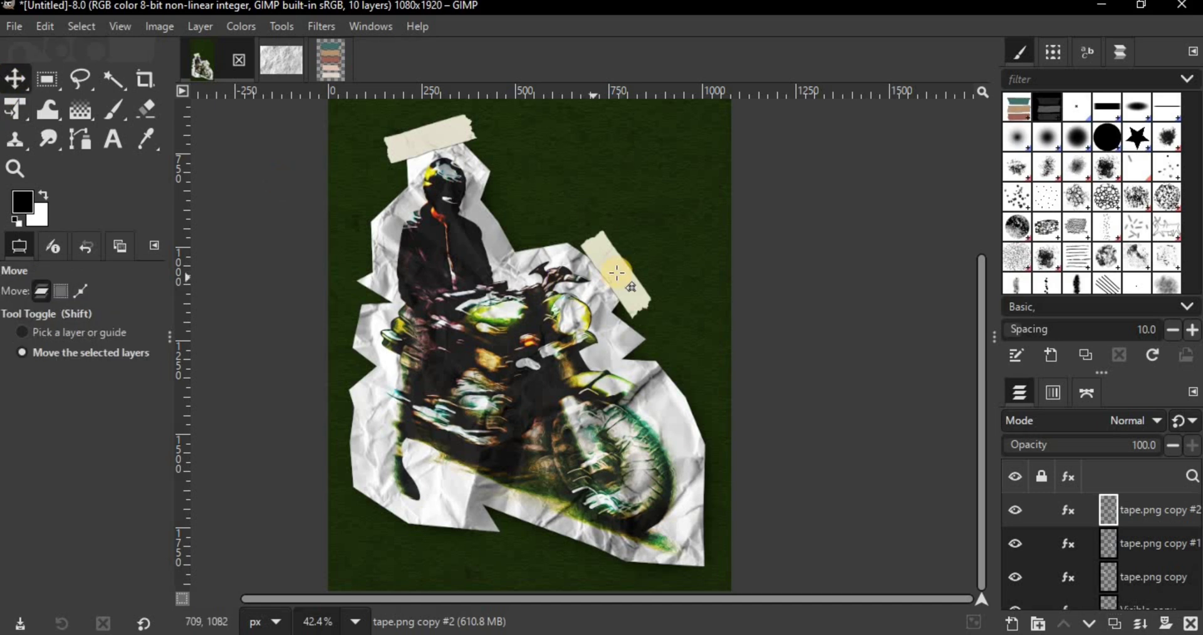
{"action": "left_click_drag", "start_coordinate": [623, 266], "coordinate": [370, 482]}
Edit the lower-left tape's drop shadow to X 26.074, Y -19.556, grow radius -25 and opacity 0.845
{"action": "left_click", "coordinate": [1068, 510]}
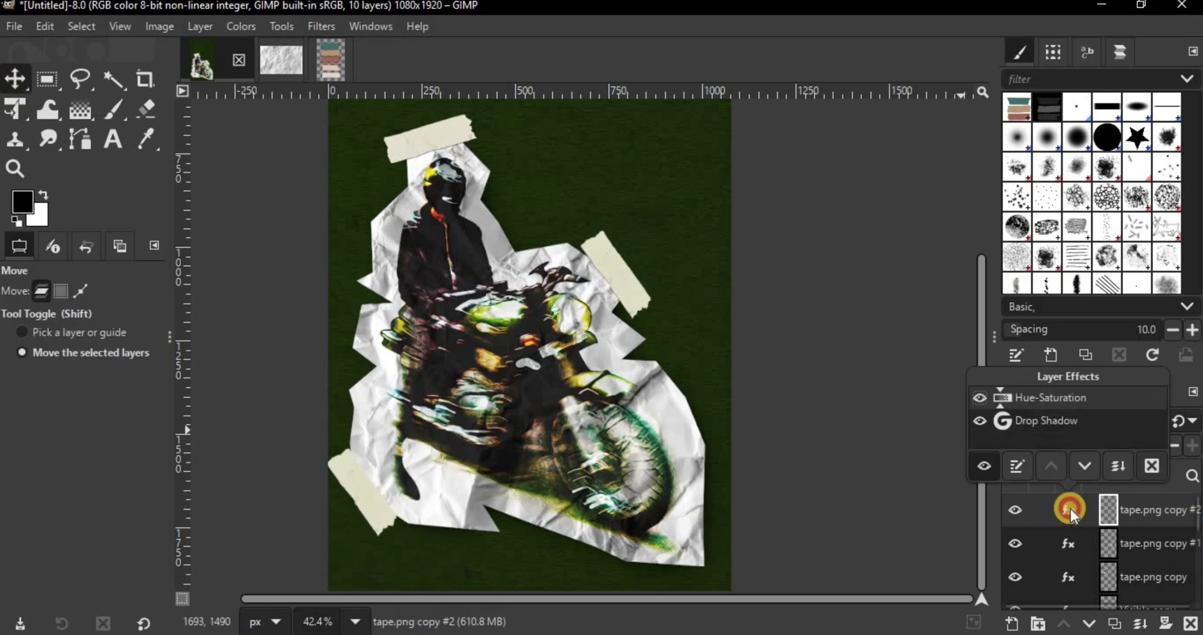
{"action": "double_click", "coordinate": [1033, 421]}
{"action": "scroll", "coordinate": [341, 518], "scroll_direction": "up", "scroll_amount": 6}
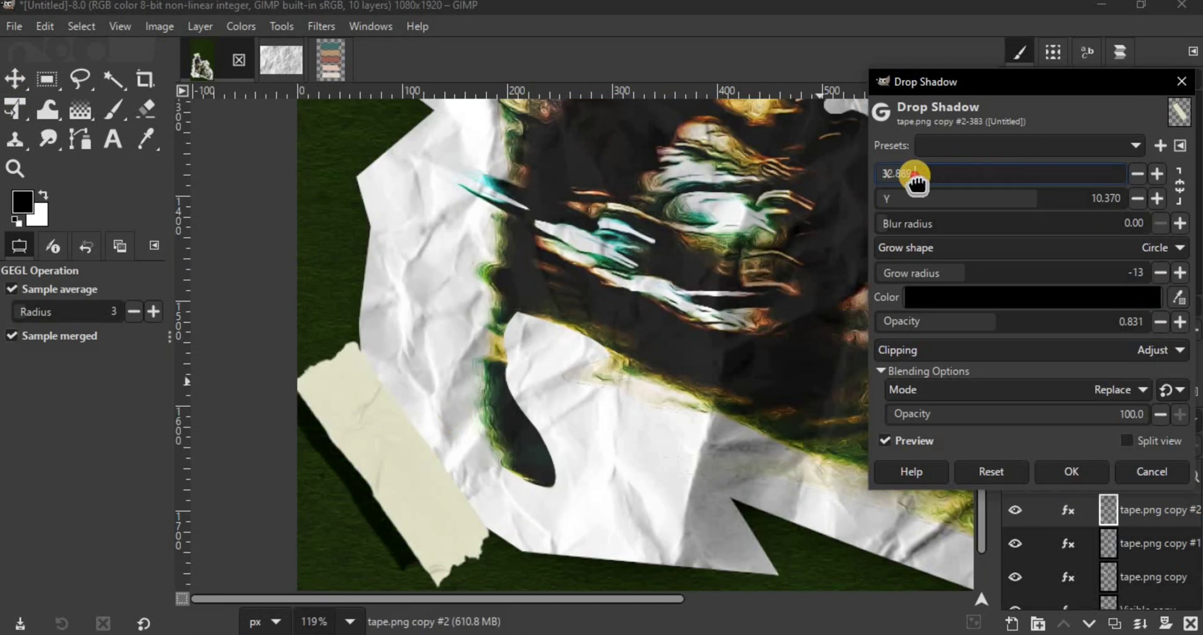
{"action": "left_click_drag", "start_coordinate": [913, 176], "coordinate": [949, 198]}
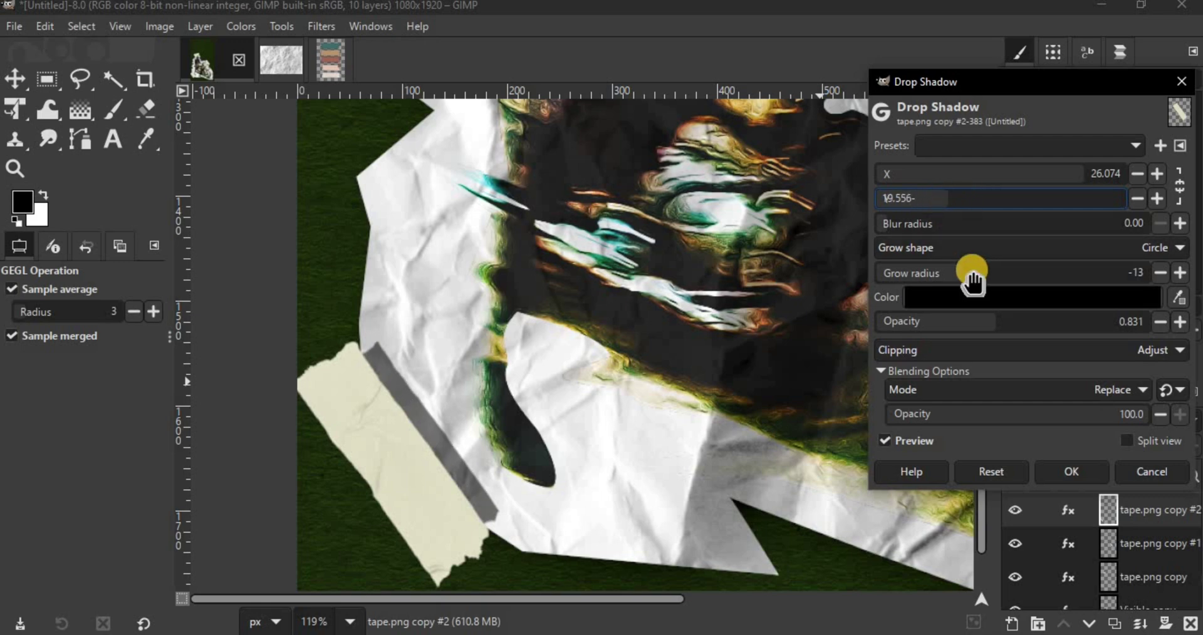
{"action": "left_click", "coordinate": [919, 273]}
{"action": "scroll", "coordinate": [1021, 317], "scroll_direction": "up", "scroll_amount": 1}
{"action": "key", "text": "BackSpace"}
{"action": "type", "text": "25"}
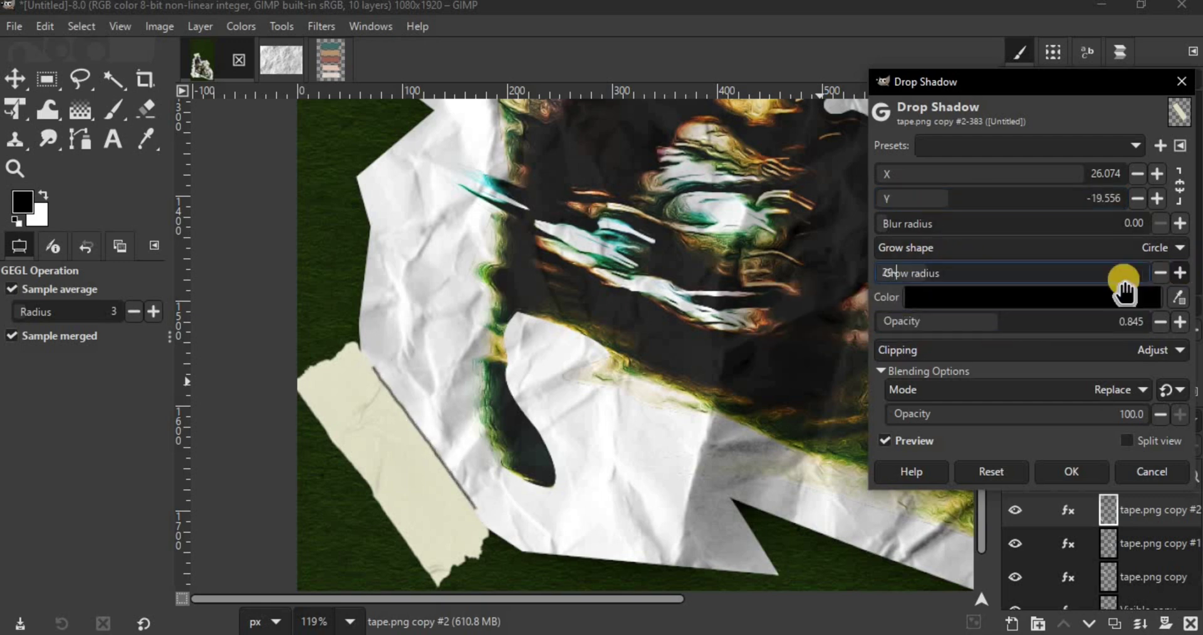
{"action": "left_click", "coordinate": [1071, 471]}
Edit the lower-left tape's Hue-Saturation effect to give it a darker beige tone, with lightness -16.2 and adjusted hue and saturation
{"action": "scroll", "coordinate": [585, 470], "scroll_direction": "down", "scroll_amount": 3}
{"action": "left_click", "coordinate": [1042, 519]}
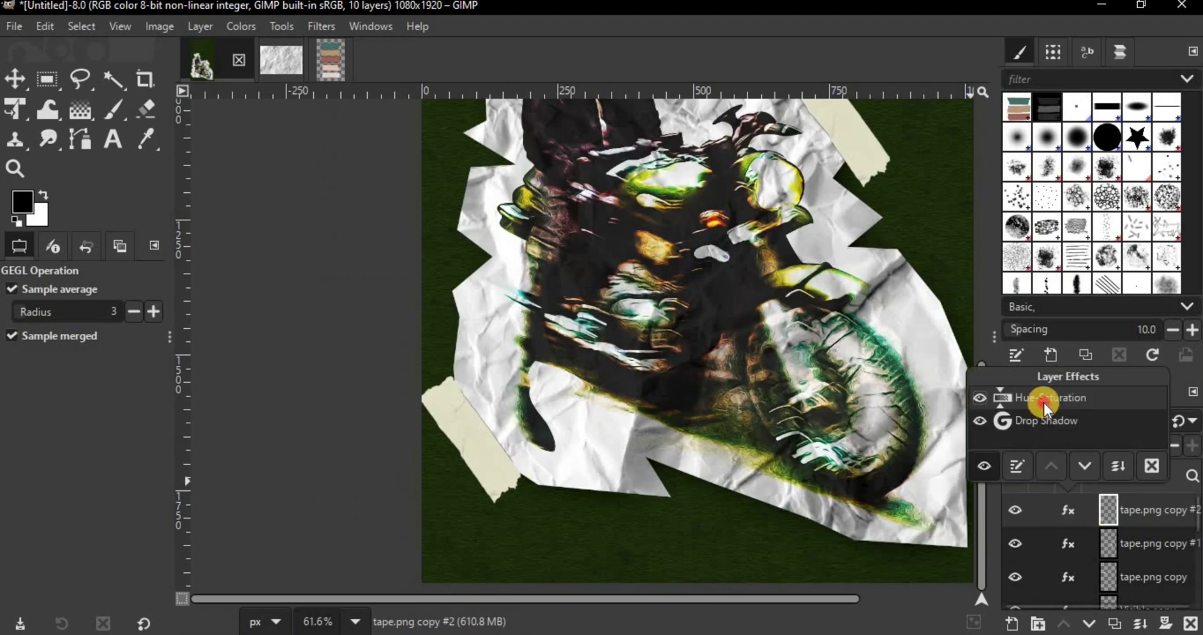
{"action": "double_click", "coordinate": [1043, 403]}
{"action": "left_click_drag", "start_coordinate": [1027, 394], "coordinate": [995, 416]}
{"action": "left_click", "coordinate": [1021, 392]}
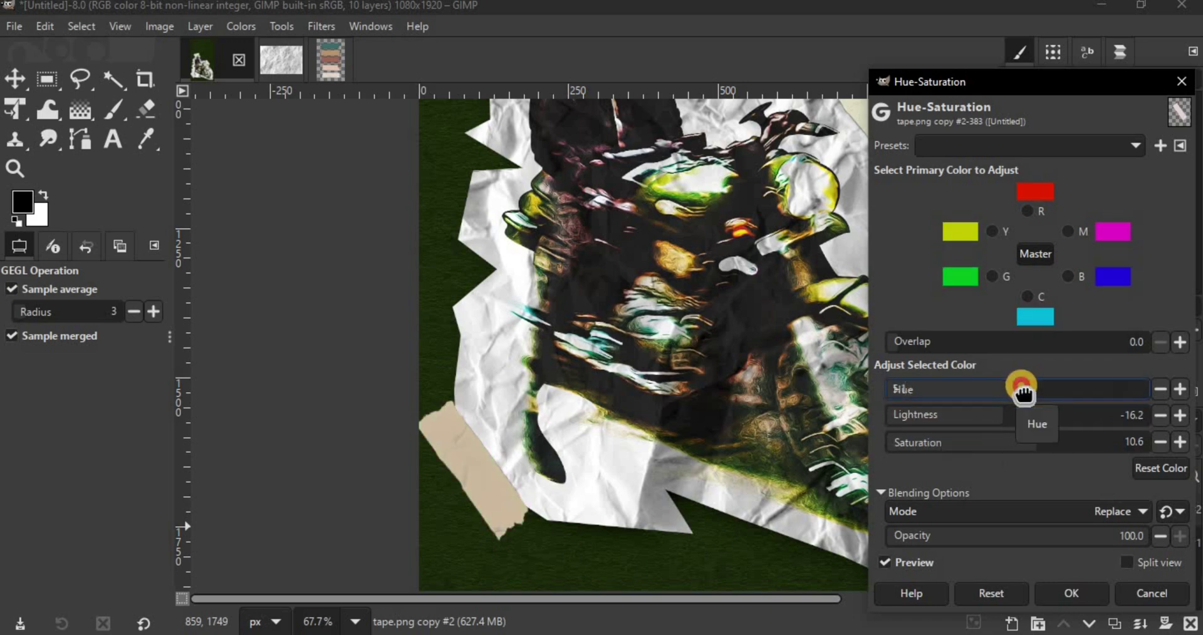
{"action": "left_click", "coordinate": [1016, 444]}
{"action": "left_click", "coordinate": [1071, 593]}
Review the drop shadow settings of the lower-left tape
{"action": "left_click", "coordinate": [1067, 510]}
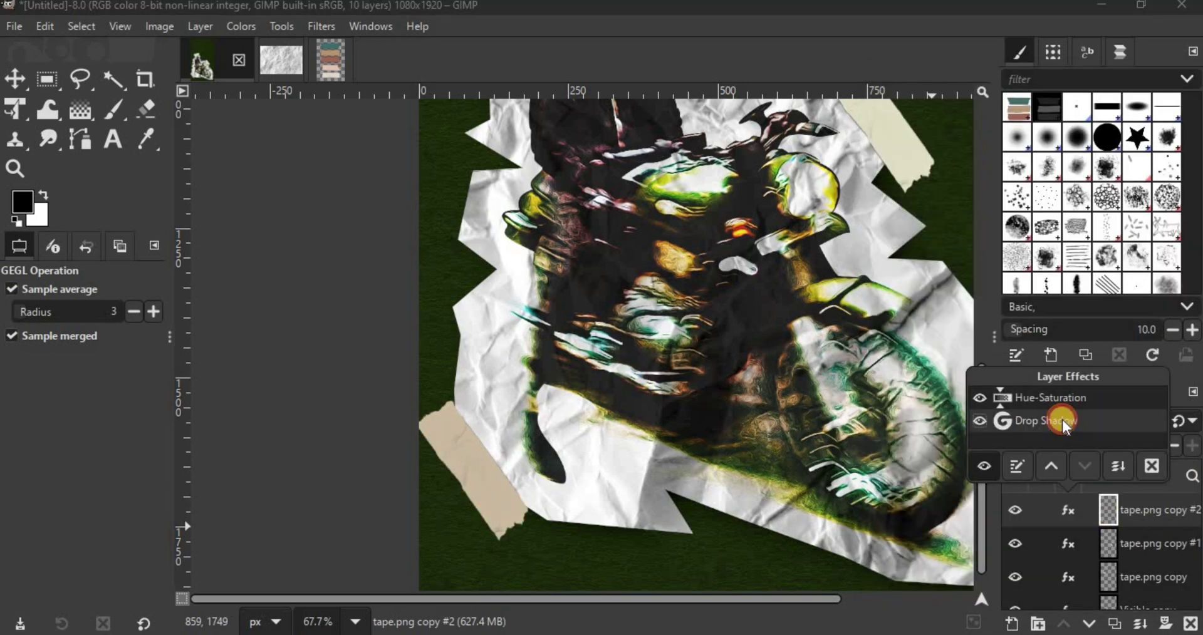
{"action": "double_click", "coordinate": [1060, 421]}
{"action": "left_click", "coordinate": [1068, 479]}
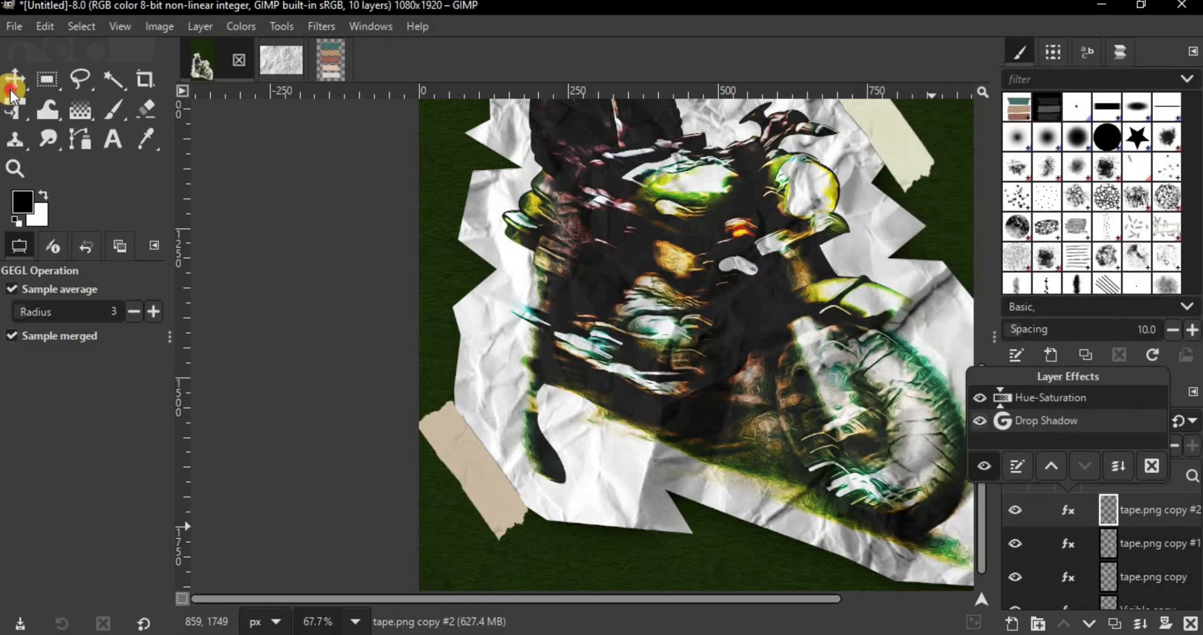
Create a new layer from the visible collage at the top of the layer stack
{"action": "scroll", "coordinate": [721, 438], "scroll_direction": "down", "scroll_amount": 2}
{"action": "scroll", "coordinate": [596, 399], "scroll_direction": "down", "scroll_amount": 2}
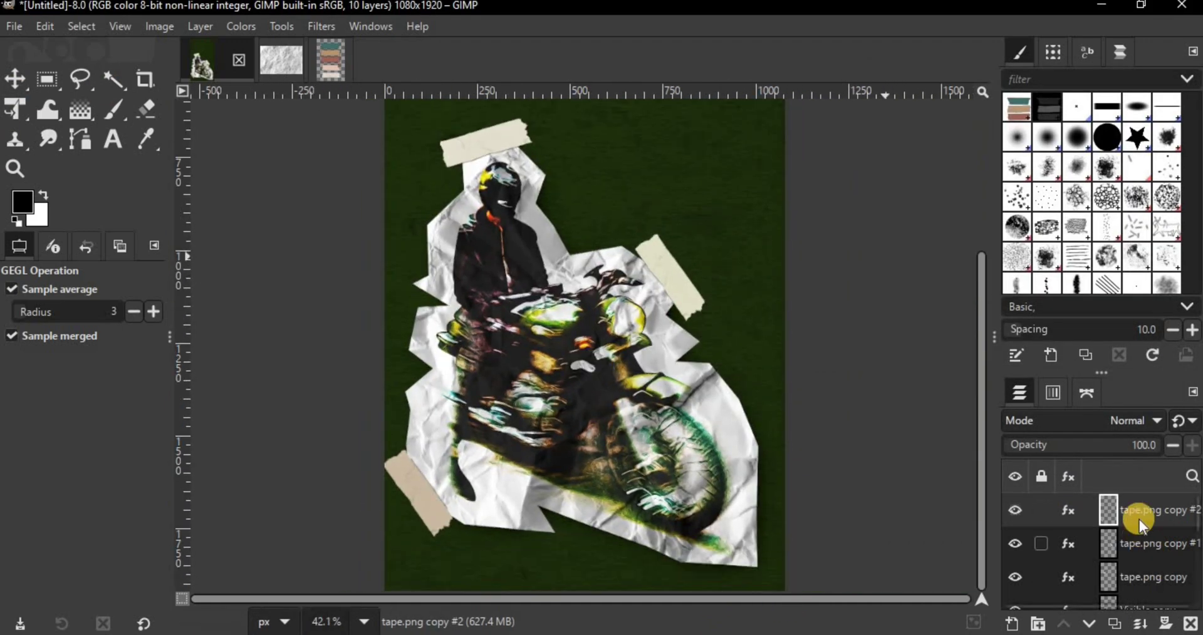
{"action": "right_click", "coordinate": [1139, 523]}
{"action": "left_click", "coordinate": [1054, 194]}
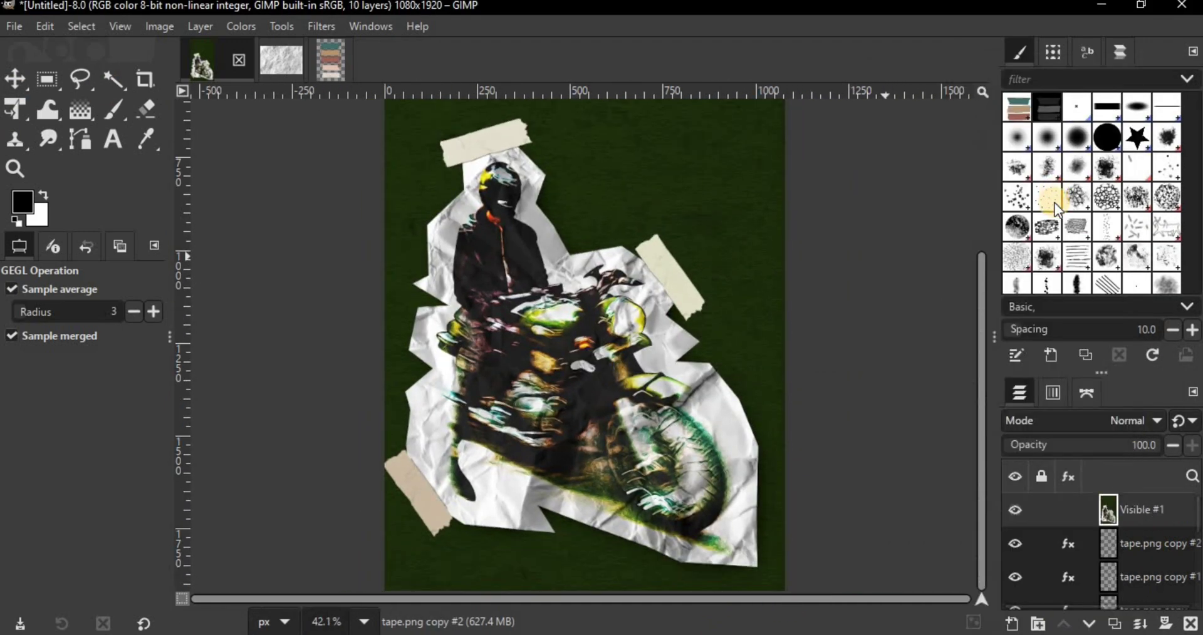
Open G'MIC-Qt for the merged collage layer, search the filters for "film" and choose Simulate Film
{"action": "left_click", "coordinate": [341, 33]}
{"action": "left_click", "coordinate": [369, 470]}
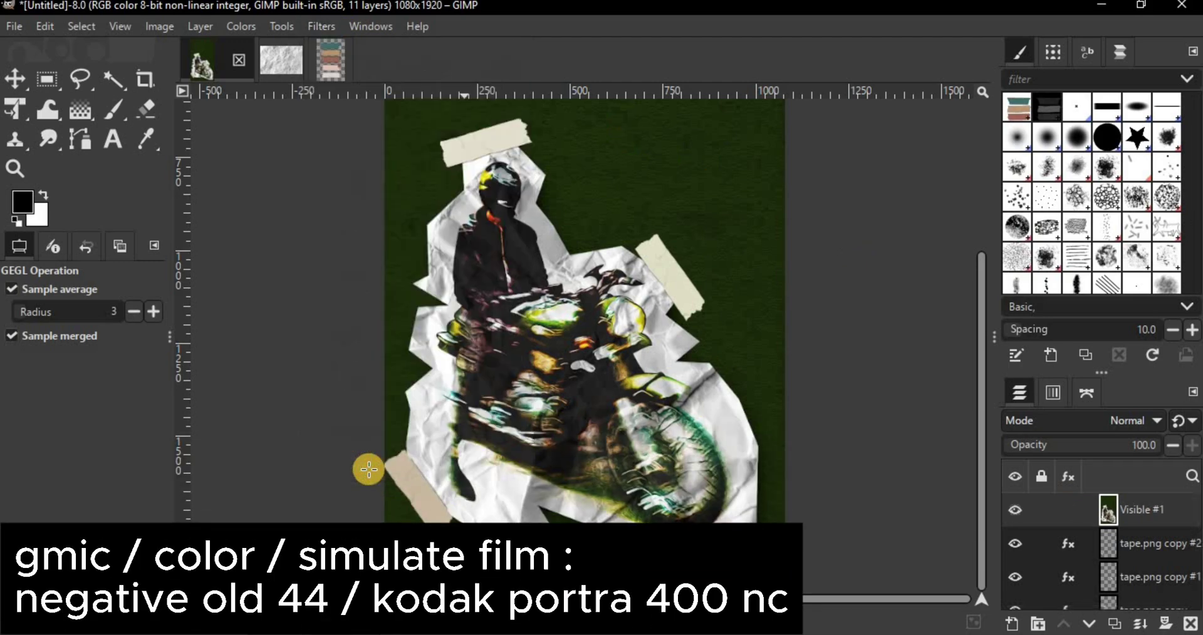
{"action": "left_click", "coordinate": [173, 74]}
{"action": "type", "text": "film"}
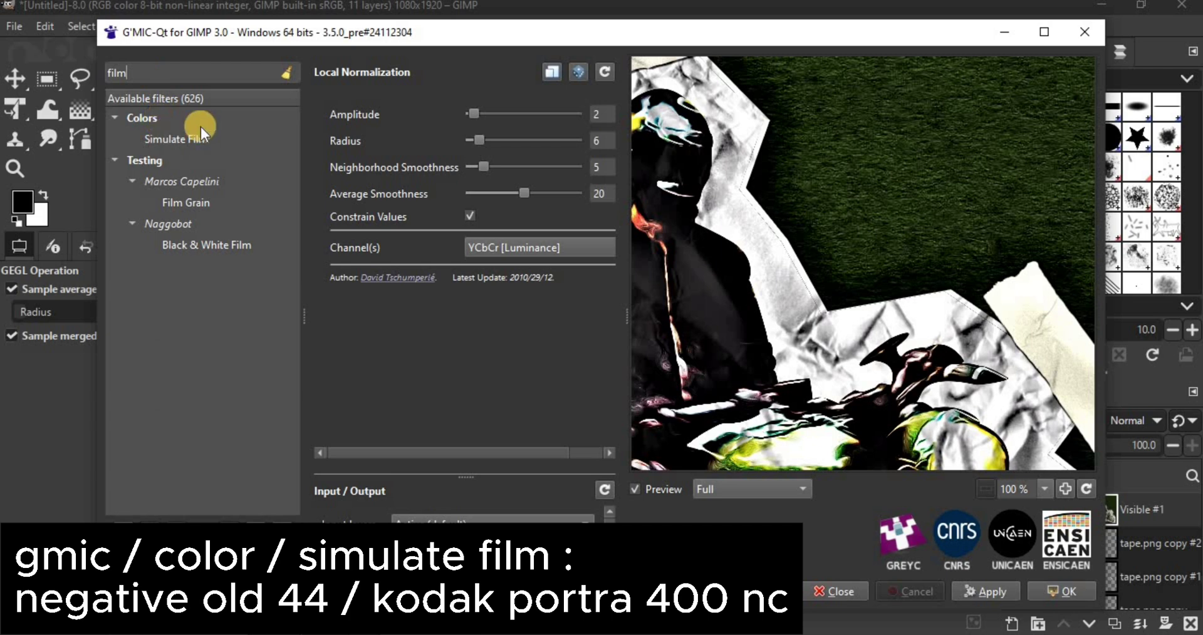
{"action": "left_click", "coordinate": [168, 141]}
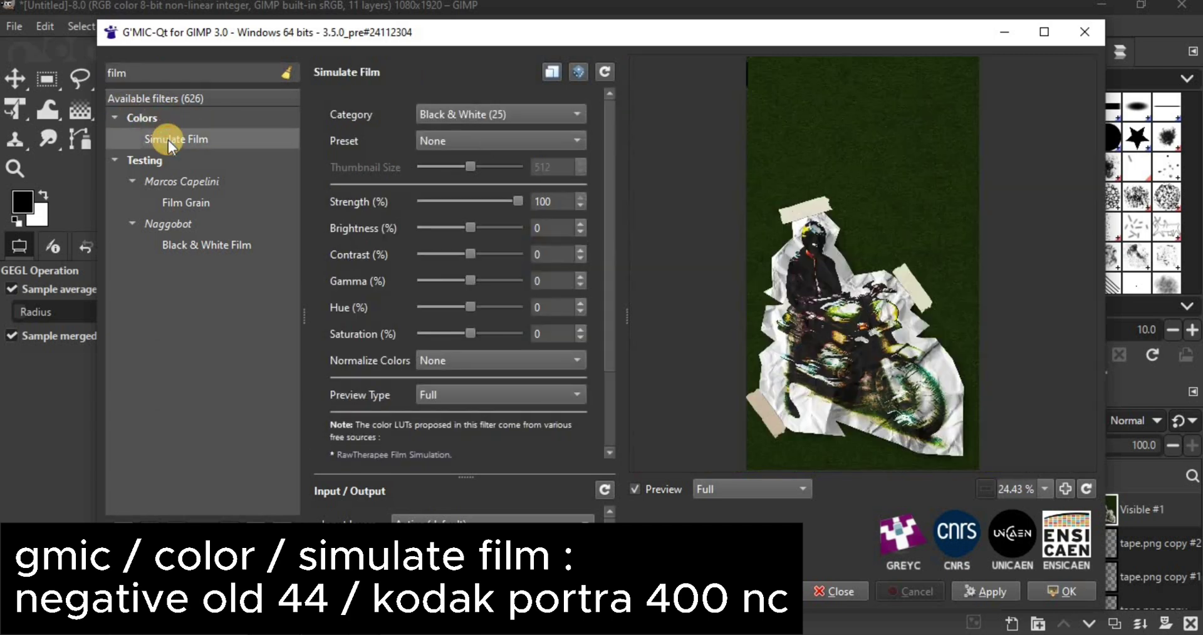
Apply Simulate Film to the merged layer with category Negative [Old] (44) and preset Kodak Portra 400 NC
{"action": "left_click", "coordinate": [475, 119]}
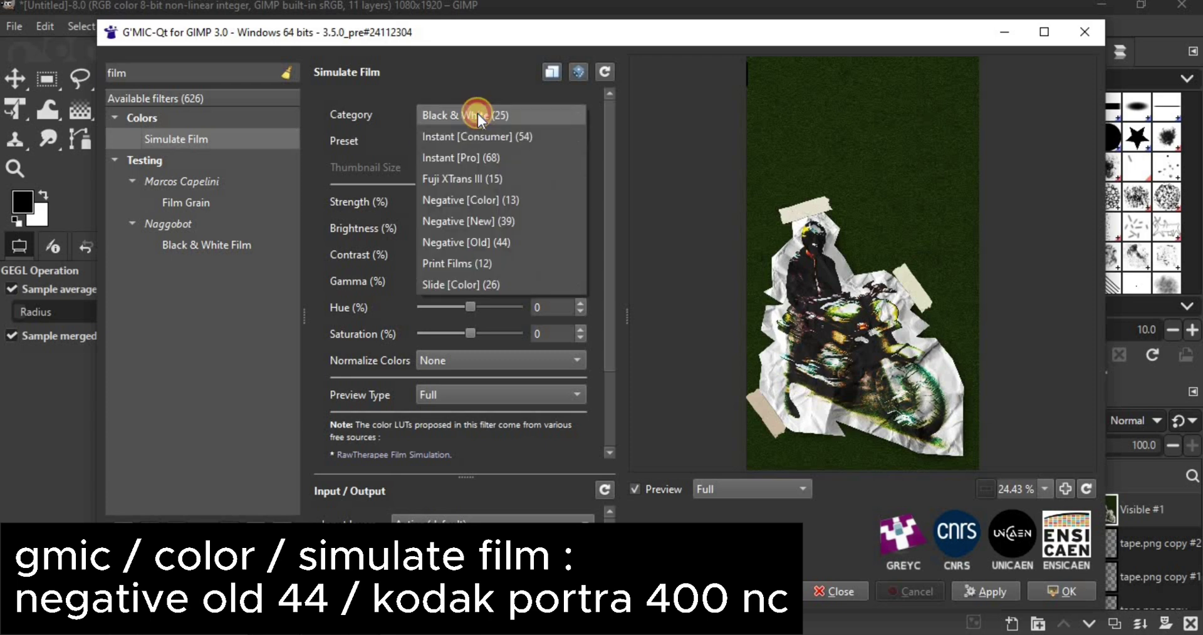
{"action": "left_click", "coordinate": [512, 242]}
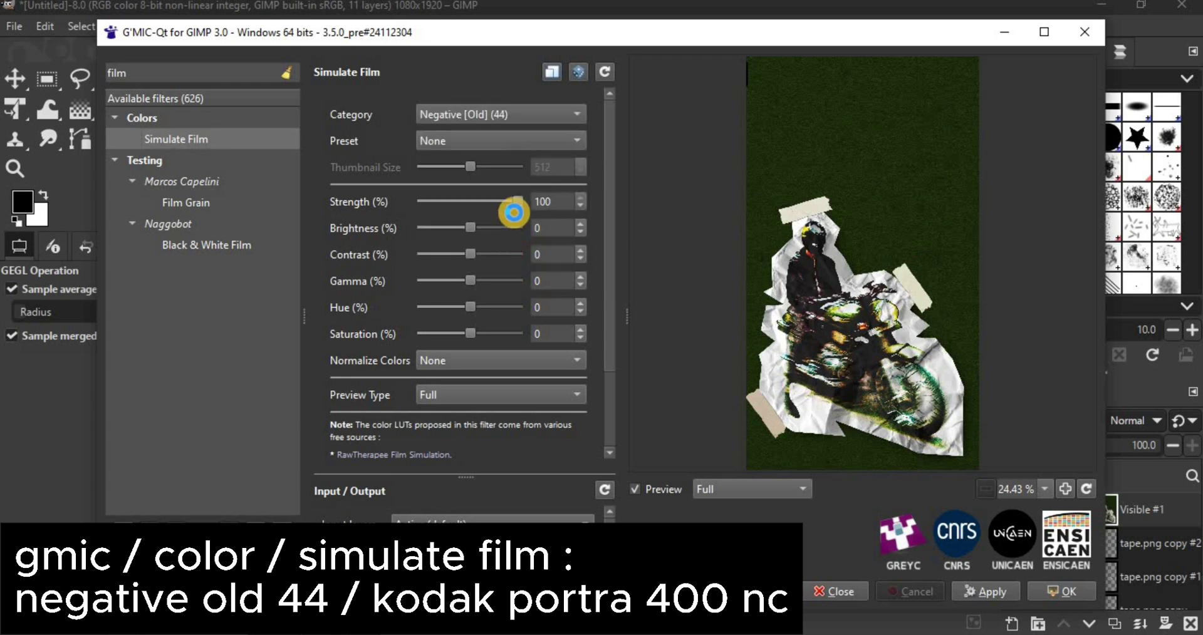
{"action": "left_click", "coordinate": [514, 141]}
{"action": "scroll", "coordinate": [505, 371], "scroll_direction": "down", "scroll_amount": 5}
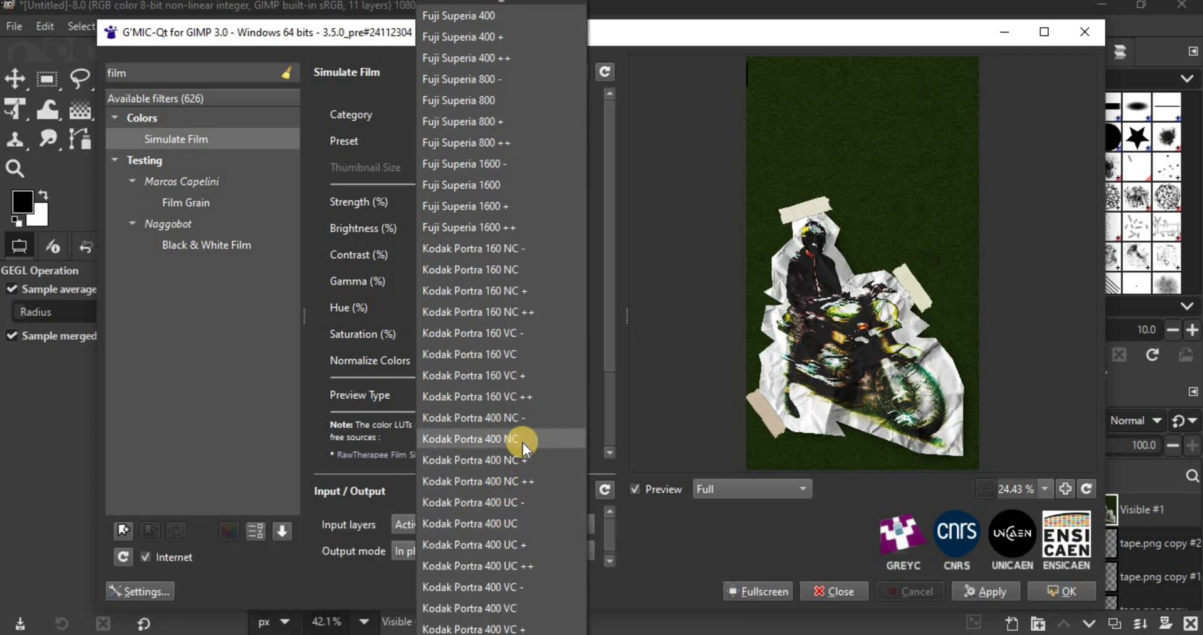
{"action": "left_click", "coordinate": [522, 441]}
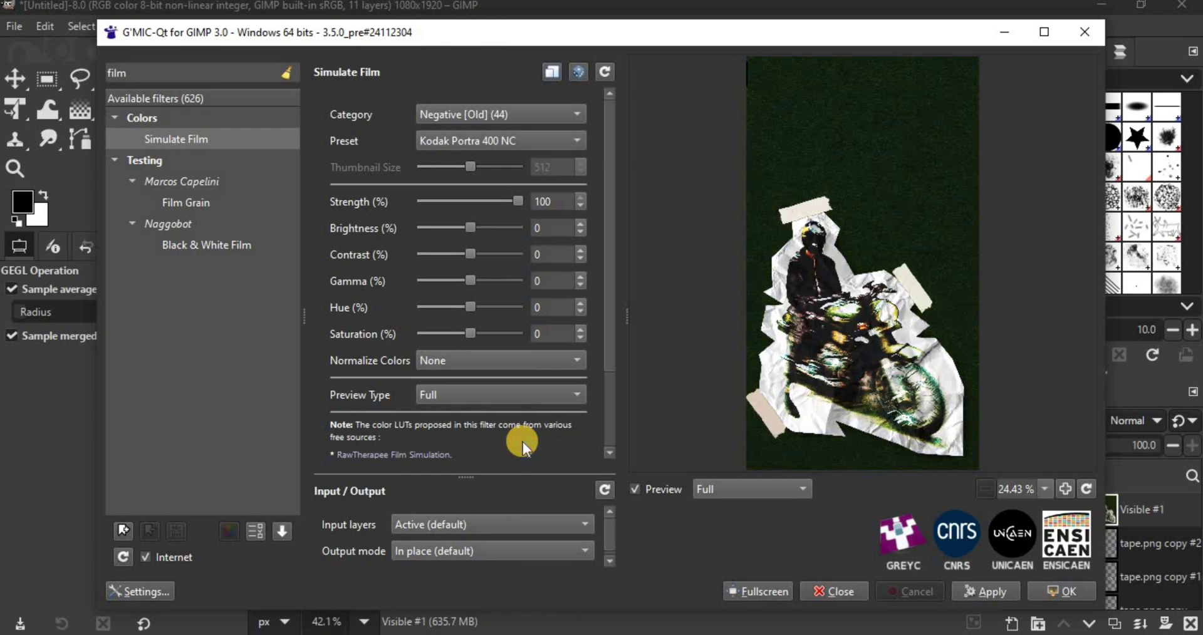
{"action": "left_click", "coordinate": [1010, 591]}
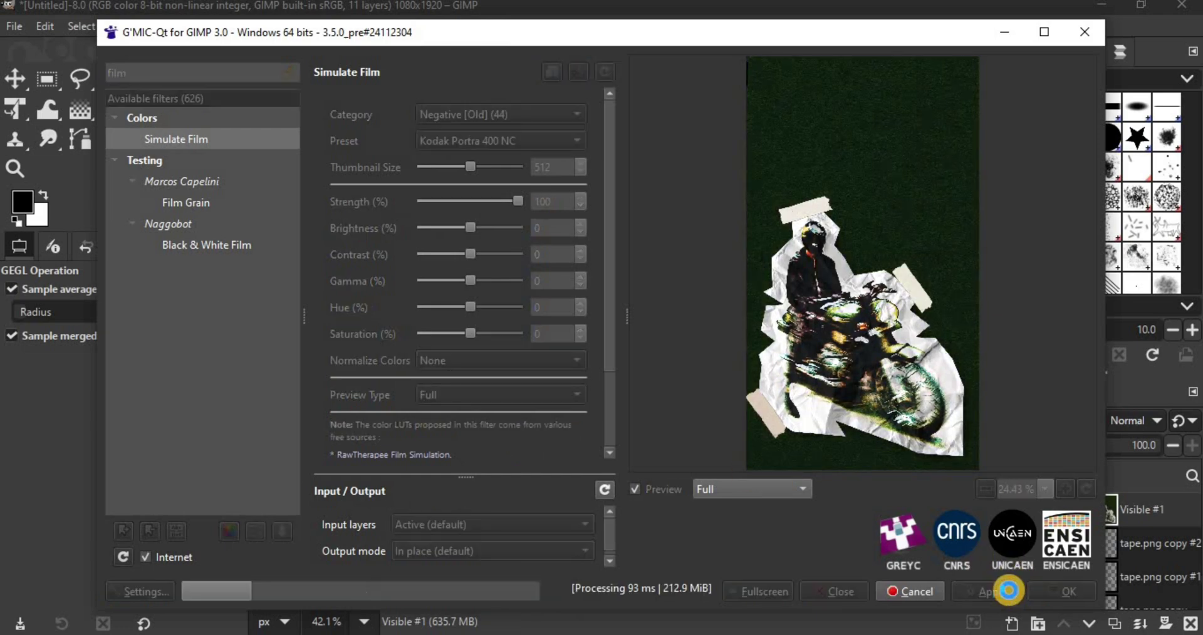
{"action": "left_click", "coordinate": [1056, 588]}
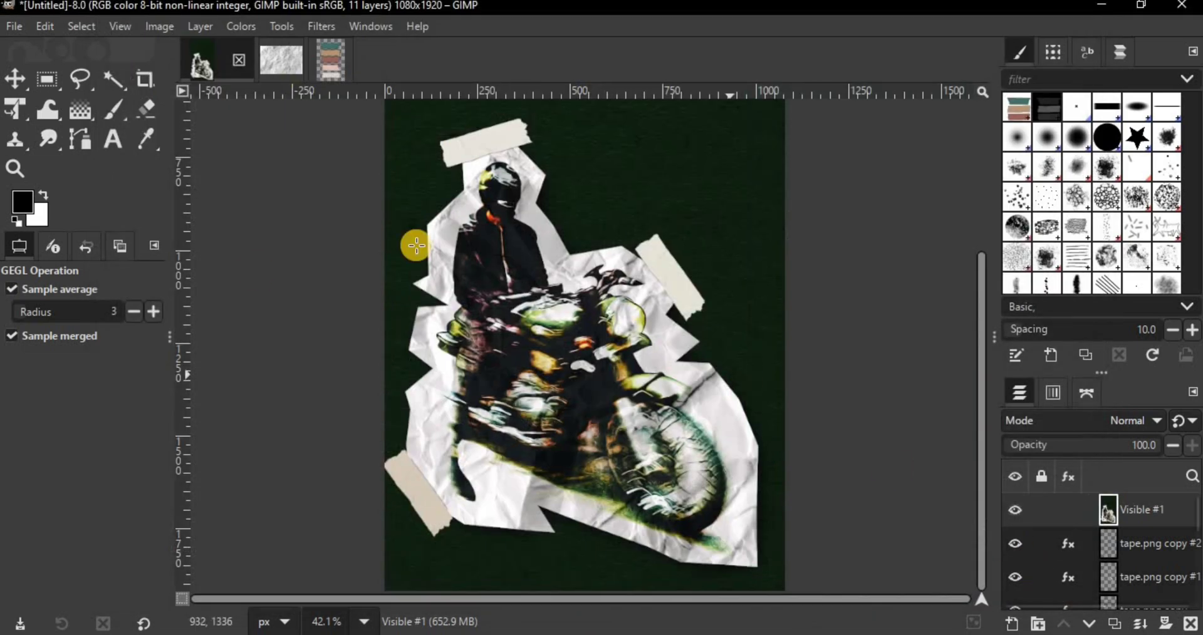
Reduce the film-simulated layer's opacity to 30 and compare the collage with the layer hidden and shown
{"action": "left_click", "coordinate": [1014, 509]}
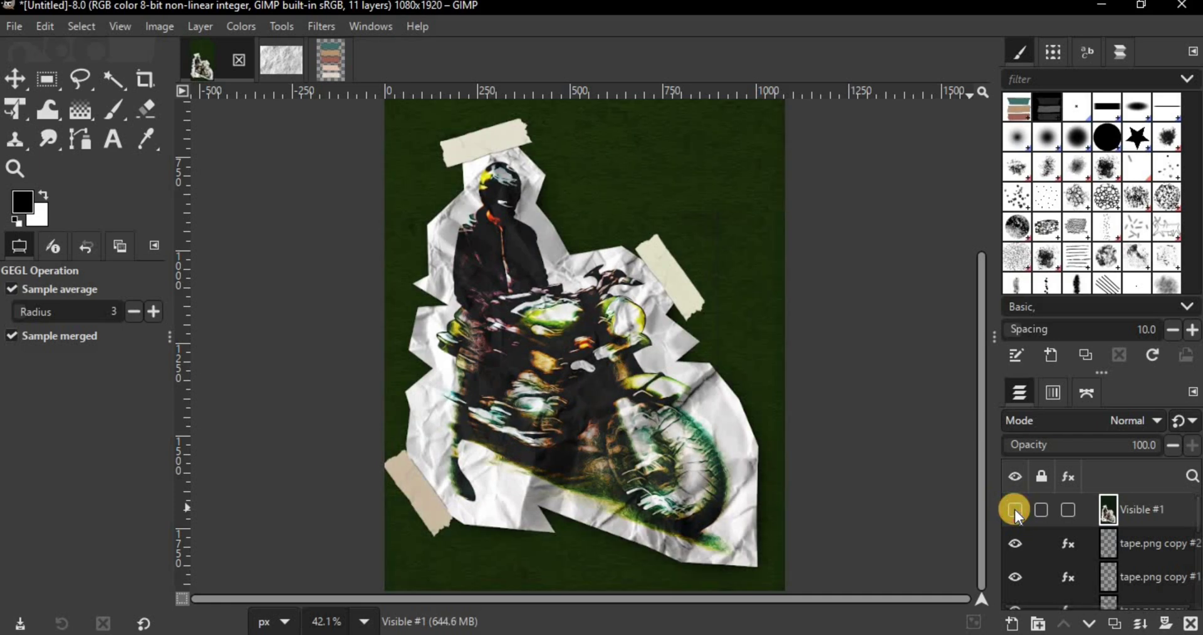
{"action": "left_click", "coordinate": [1014, 510]}
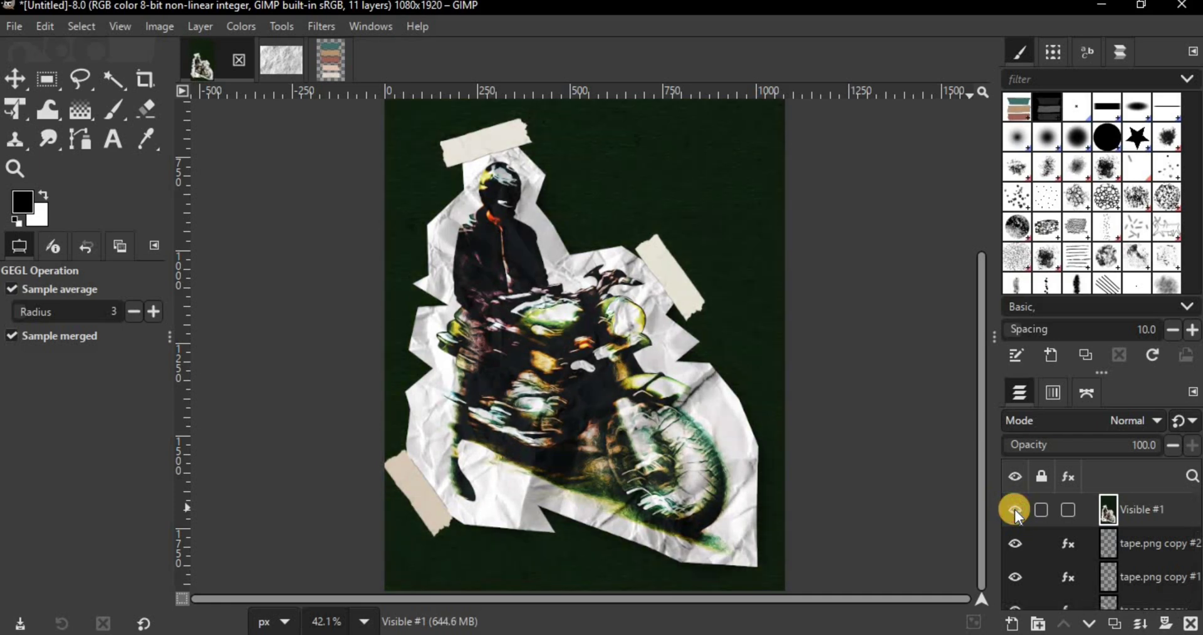
{"action": "left_click", "coordinate": [1053, 448]}
{"action": "left_click", "coordinate": [1190, 446]}
{"action": "left_click", "coordinate": [1190, 446]}
{"action": "left_click", "coordinate": [1190, 446]}
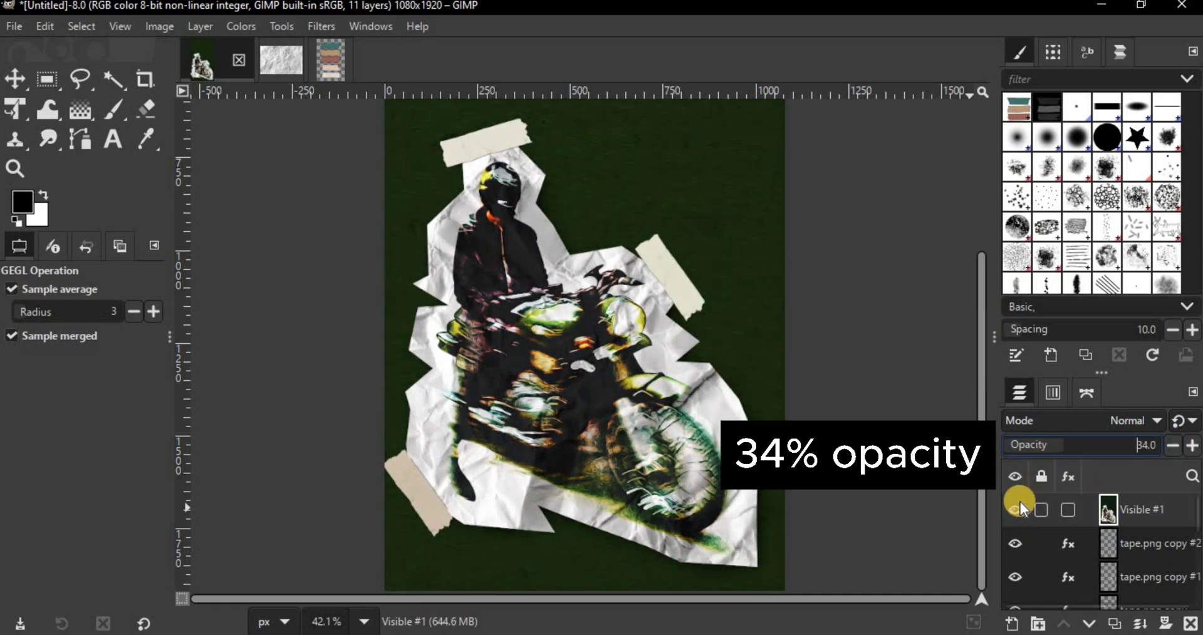
{"action": "left_click", "coordinate": [1173, 446]}
{"action": "left_click", "coordinate": [1172, 445]}
{"action": "left_click", "coordinate": [1172, 446]}
{"action": "left_click", "coordinate": [1172, 445]}
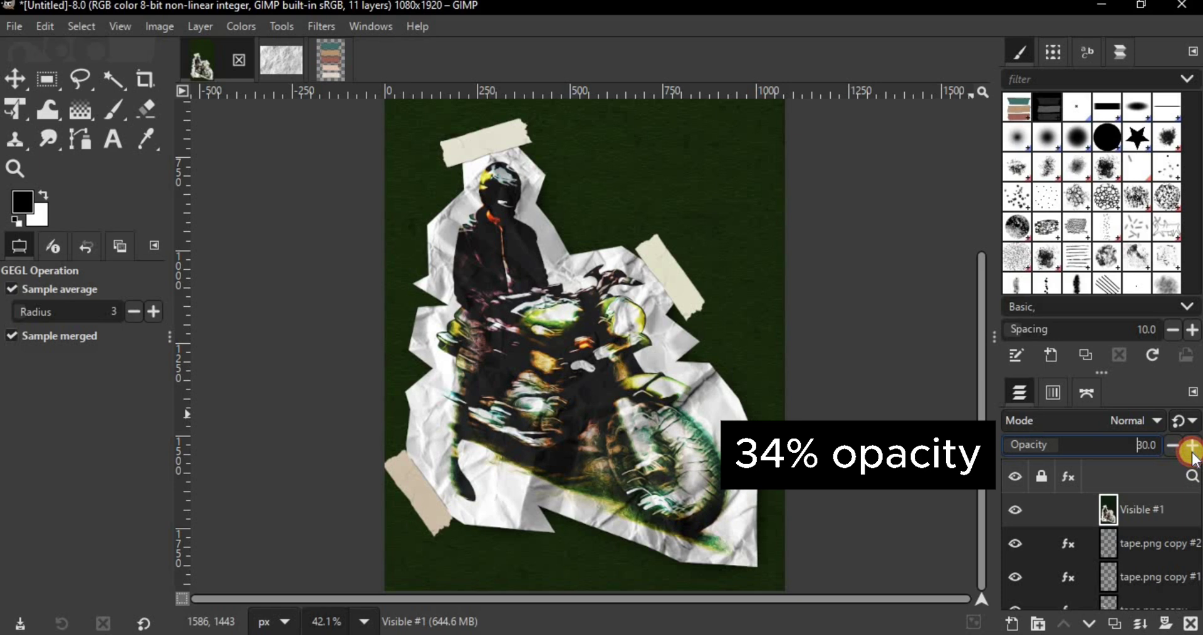
{"action": "left_click", "coordinate": [1015, 510]}
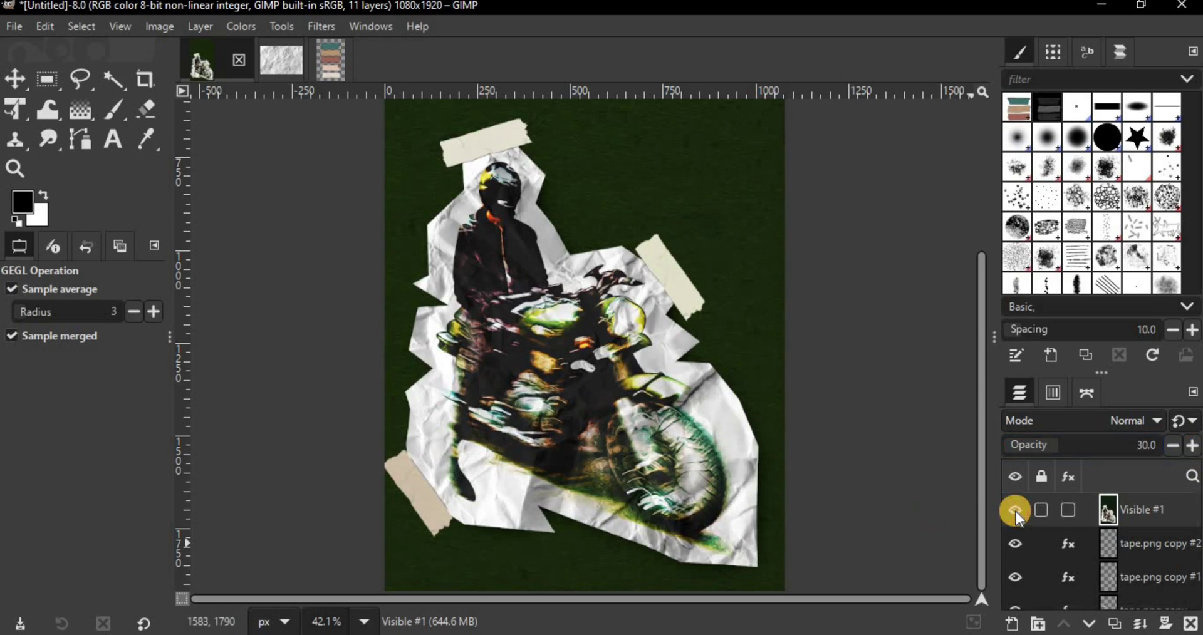
Create another layer from the visible collage and apply a Saturation adjustment to it with a scale of 1.257
{"action": "right_click", "coordinate": [1103, 508]}
{"action": "key", "text": "Escape"}
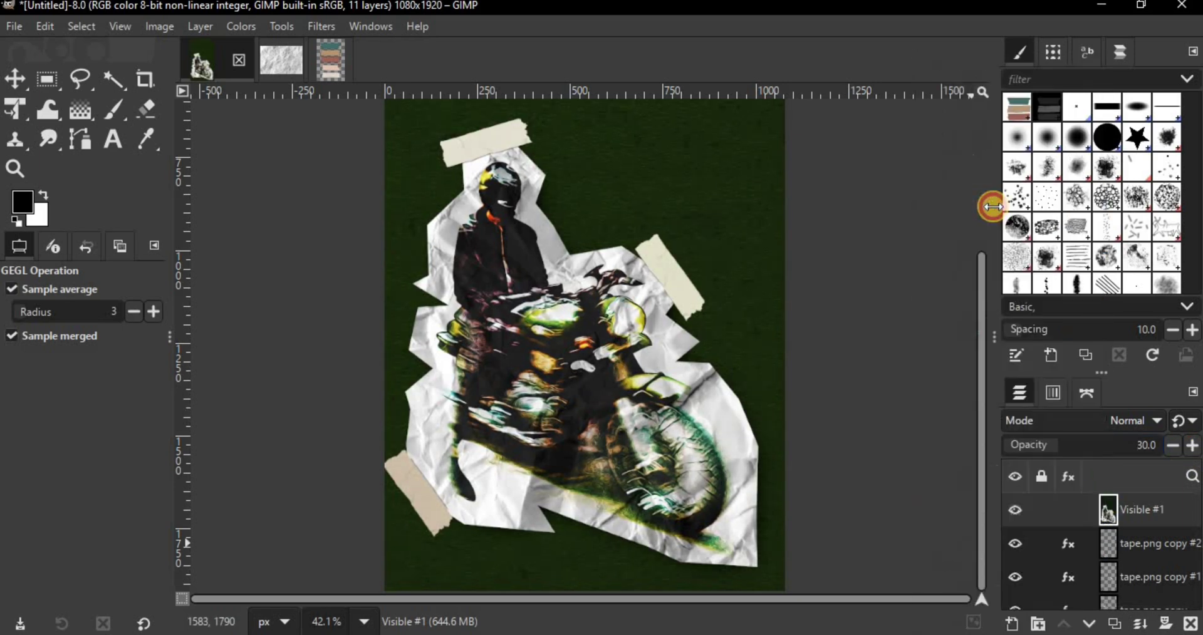
{"action": "left_click", "coordinate": [242, 30]}
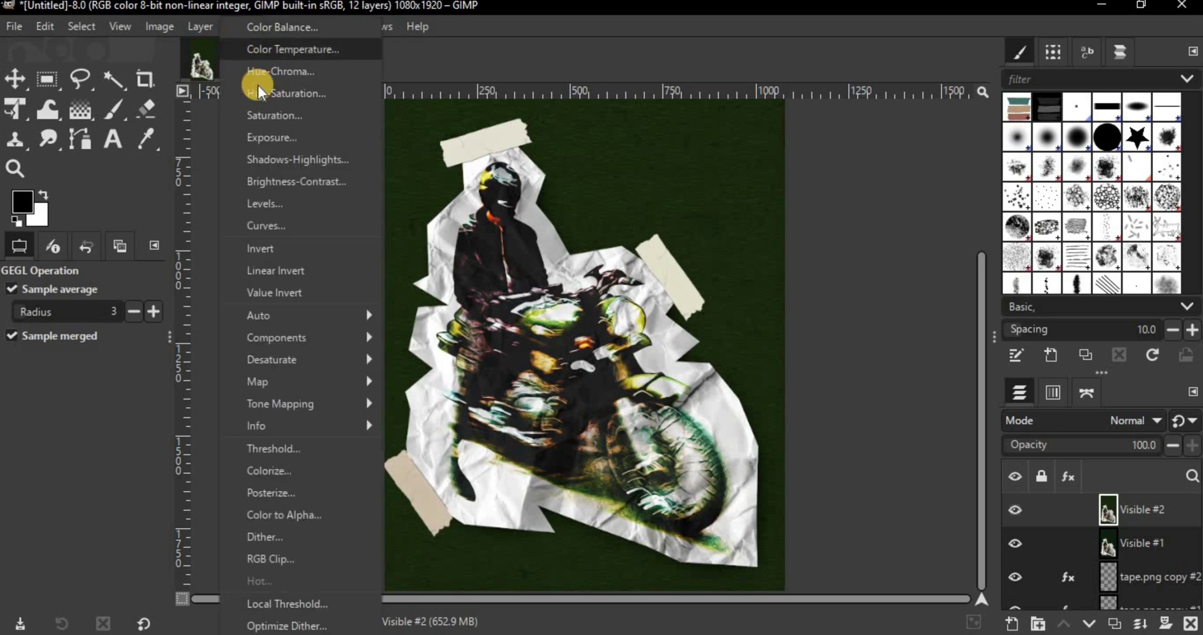
{"action": "left_click", "coordinate": [263, 113]}
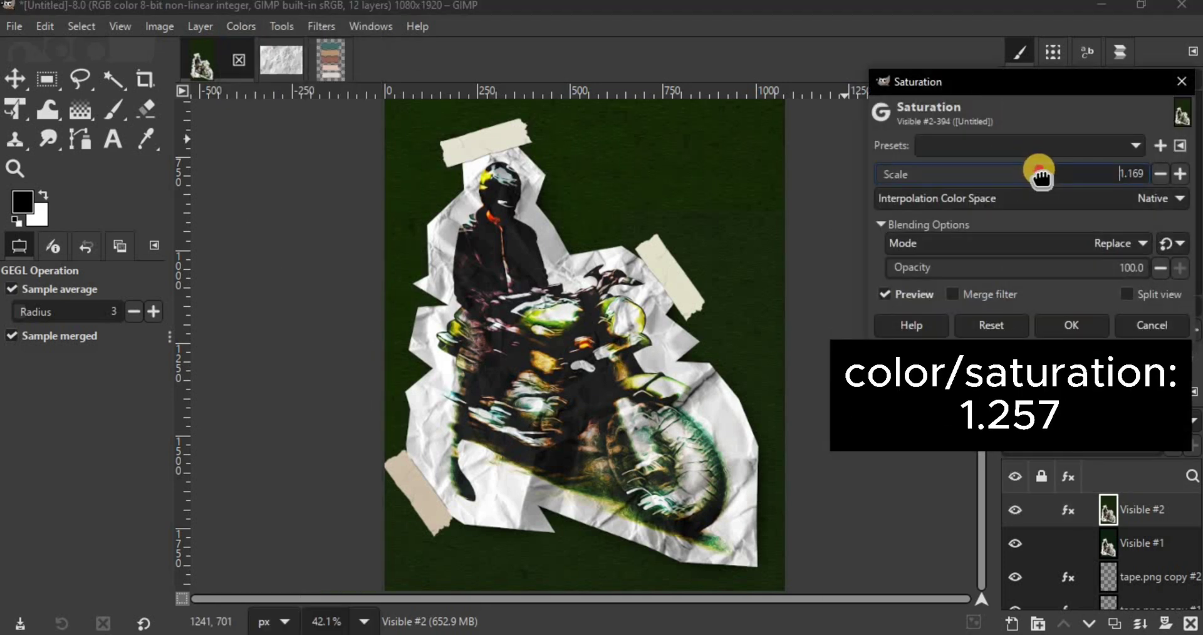
{"action": "left_click_drag", "start_coordinate": [1047, 171], "coordinate": [1050, 171]}
{"action": "left_click", "coordinate": [1179, 175]}
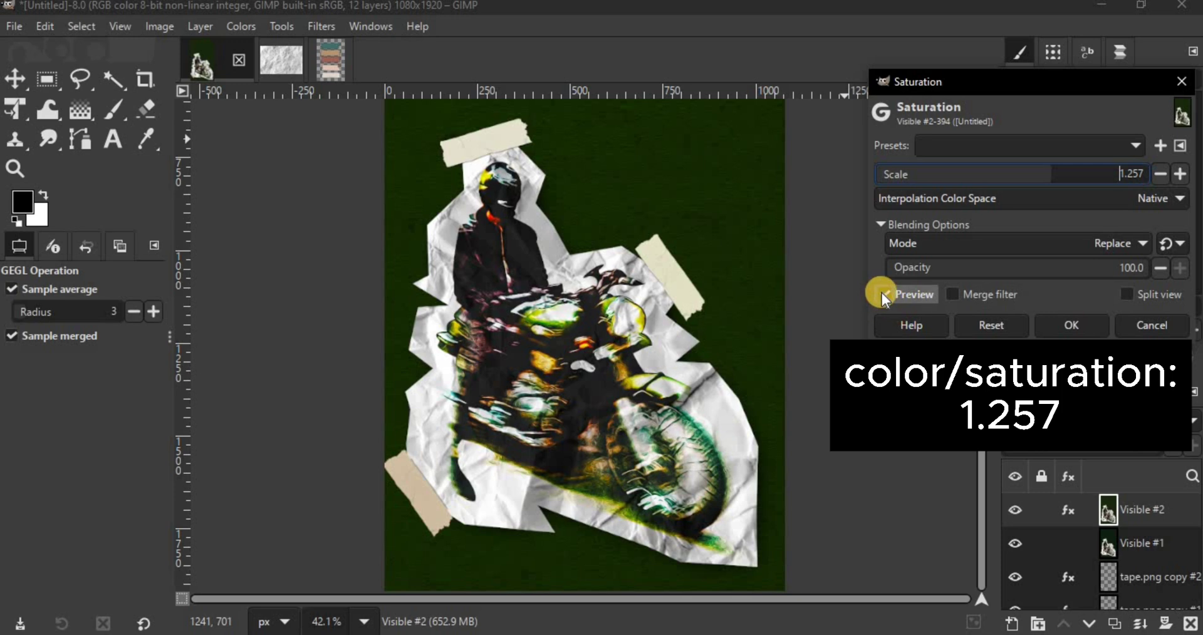
{"action": "left_click", "coordinate": [1071, 323]}
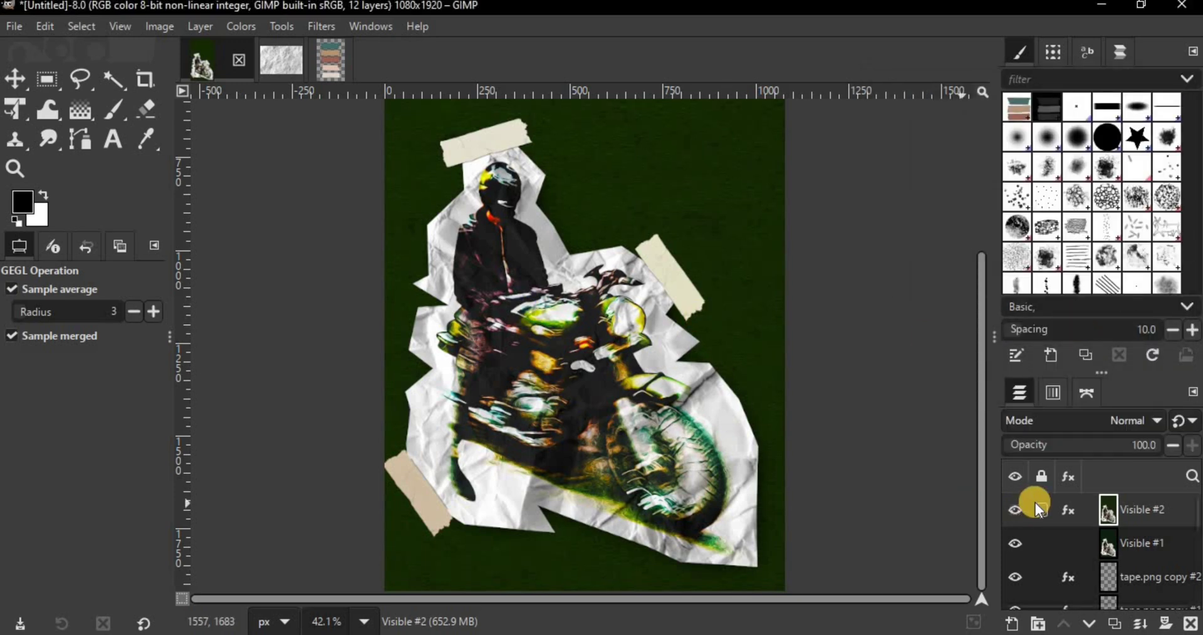
{"action": "left_click", "coordinate": [1016, 510]}
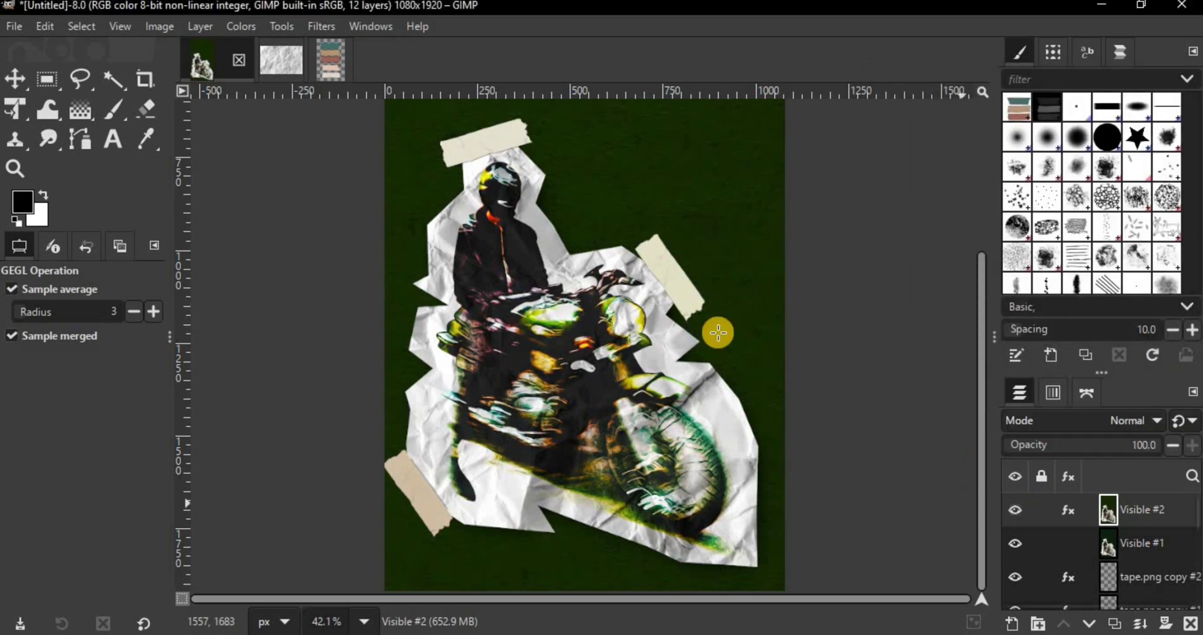
Open Curves for the new top layer and shape the blue channel with slightly raised shadows, lowered midtones and raised highlights
{"action": "left_click", "coordinate": [241, 26]}
{"action": "left_click", "coordinate": [285, 221]}
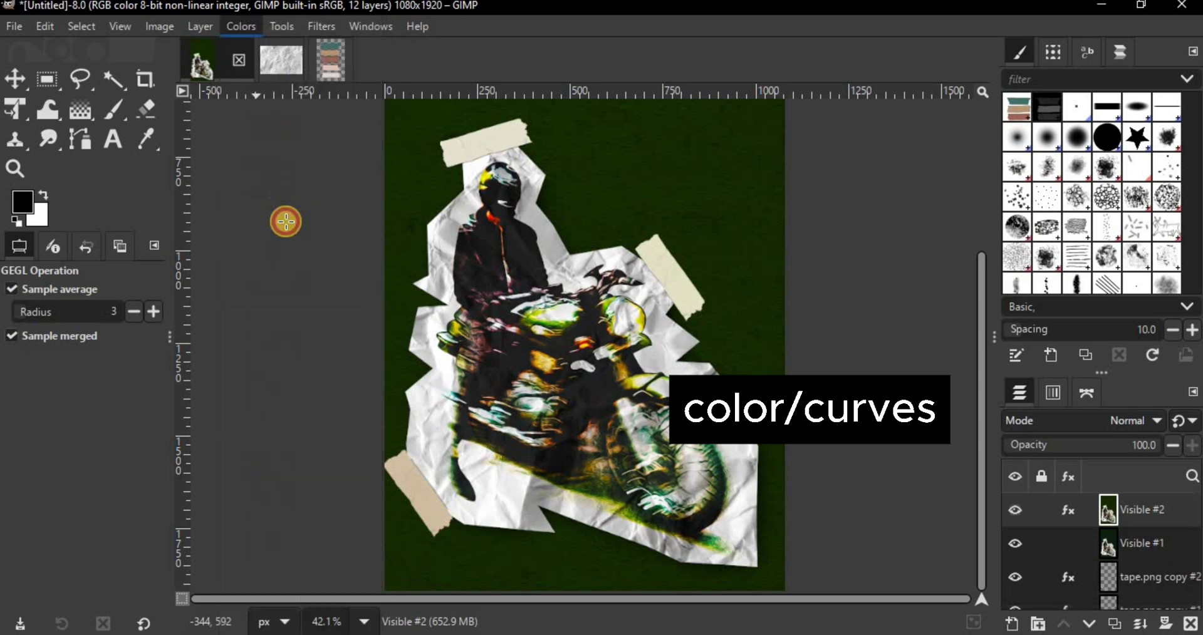
{"action": "left_click", "coordinate": [943, 138]}
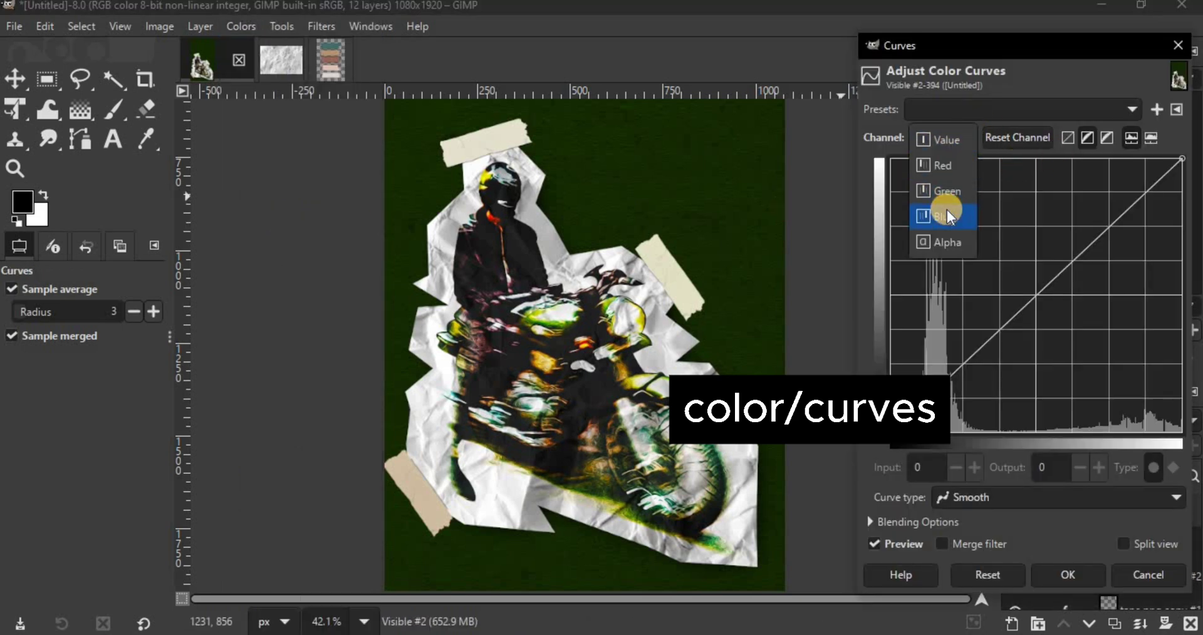
{"action": "left_click", "coordinate": [945, 216]}
{"action": "left_click_drag", "start_coordinate": [1036, 290], "coordinate": [1042, 305]}
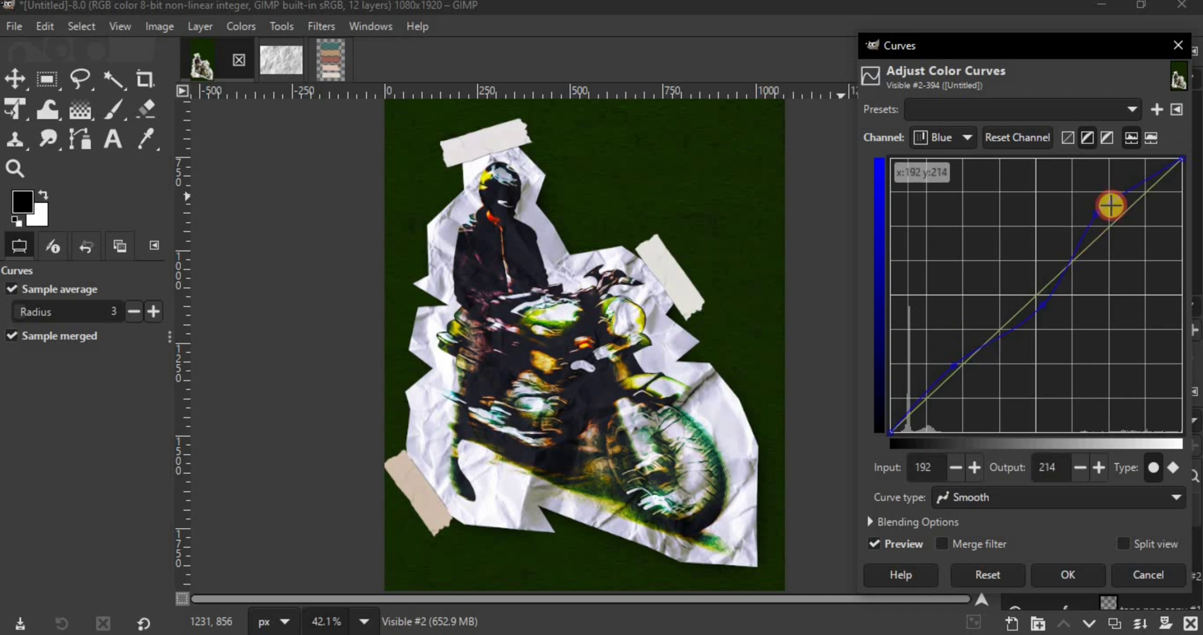
{"action": "left_click", "coordinate": [874, 542]}
{"action": "left_click", "coordinate": [875, 543]}
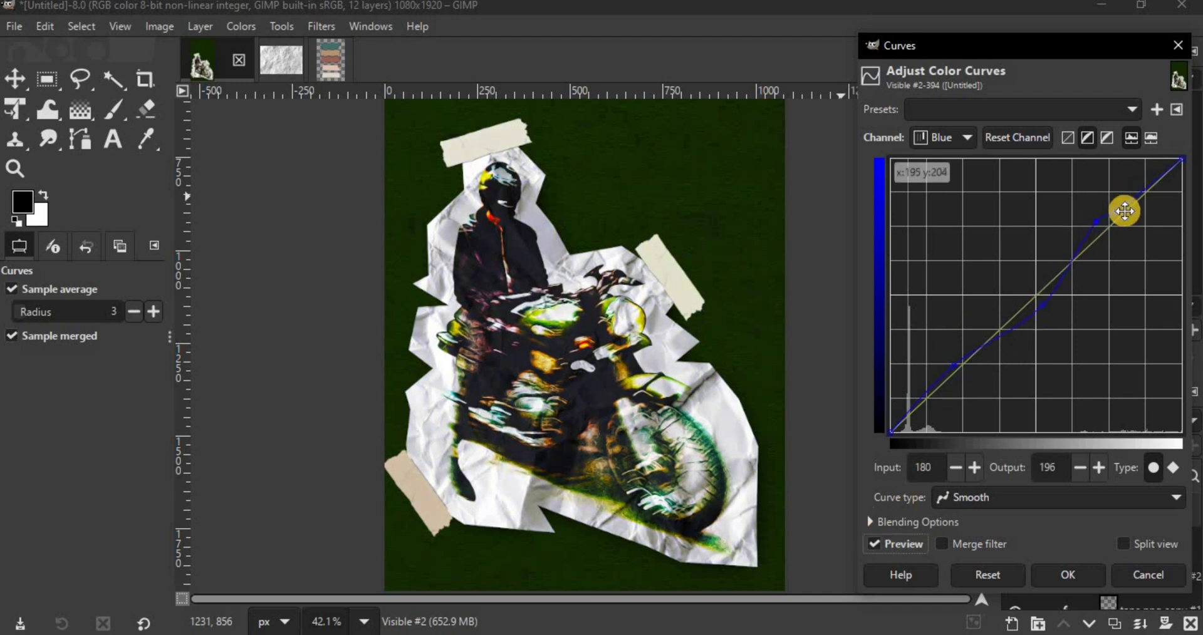
{"action": "left_click", "coordinate": [1119, 210]}
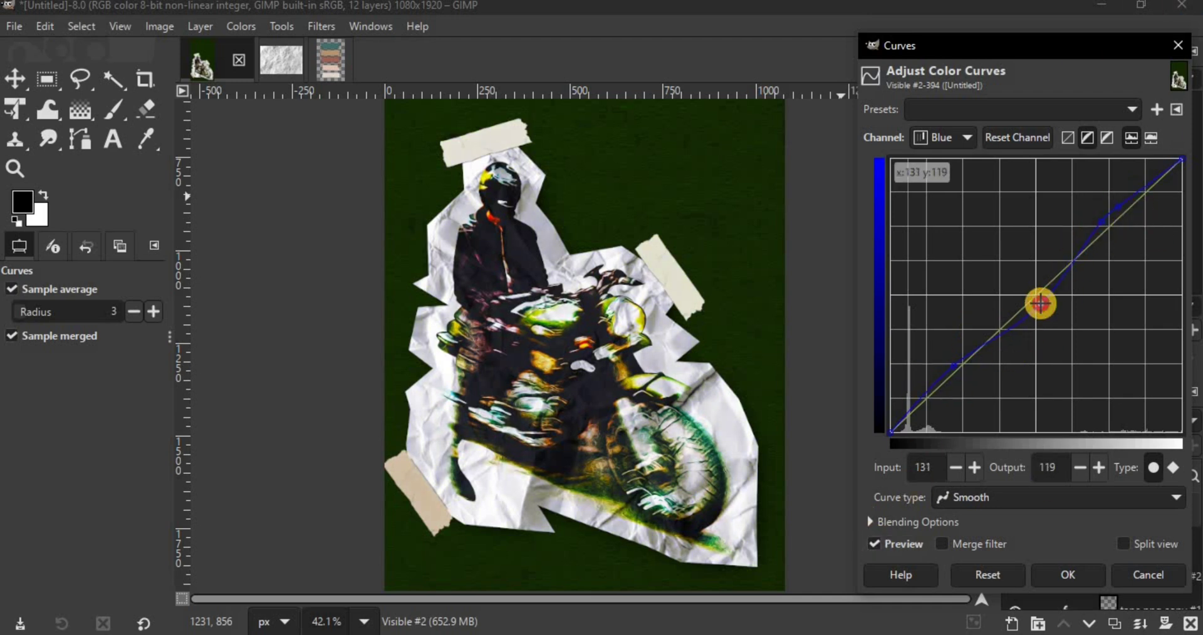
Adjust the red curve with points at about 131 to 125 in the midtones, 191 to 174 in the highlights and 58 to 60 in the shadows
{"action": "left_click", "coordinate": [952, 169]}
{"action": "left_click_drag", "start_coordinate": [1066, 330], "coordinate": [1040, 299]}
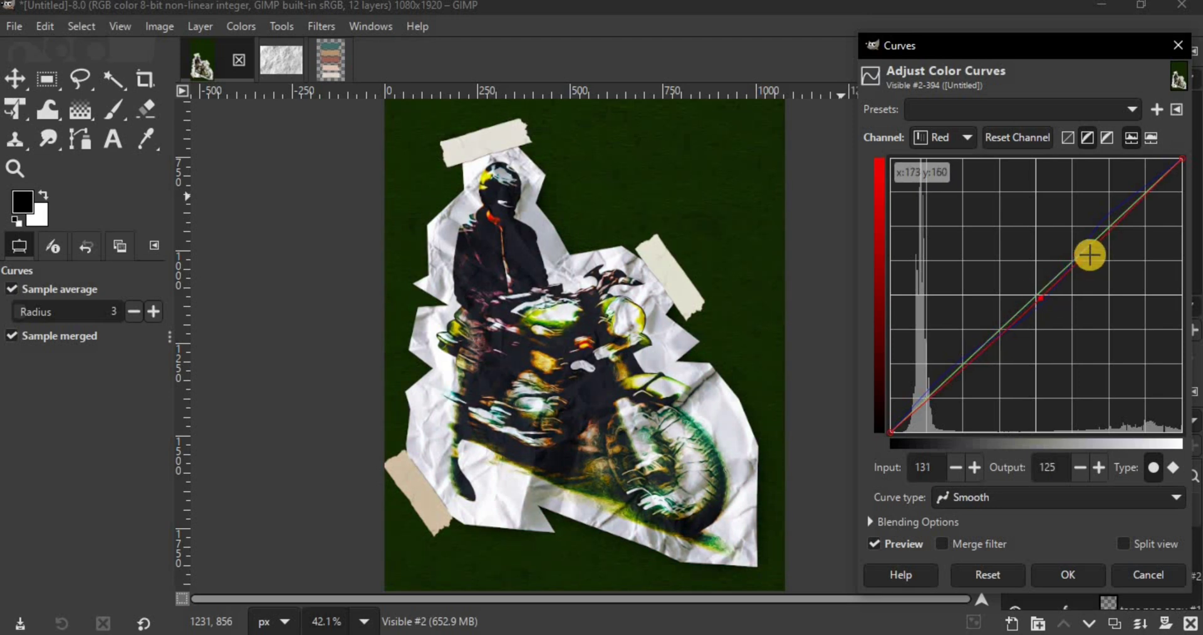
{"action": "left_click_drag", "start_coordinate": [1107, 231], "coordinate": [1085, 230]}
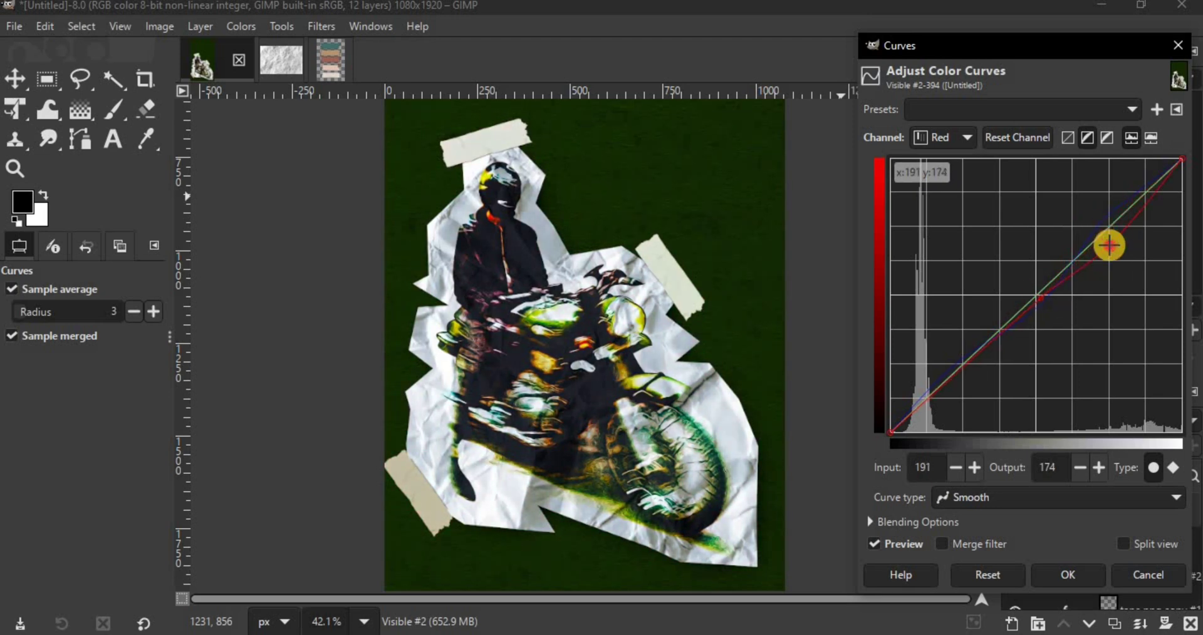
{"action": "left_click_drag", "start_coordinate": [958, 367], "coordinate": [972, 378]}
Lower the value curve's midtones slightly, add points at about 188 to 186 and 58 to 60, and apply the Curves adjustment
{"action": "left_click", "coordinate": [943, 138]}
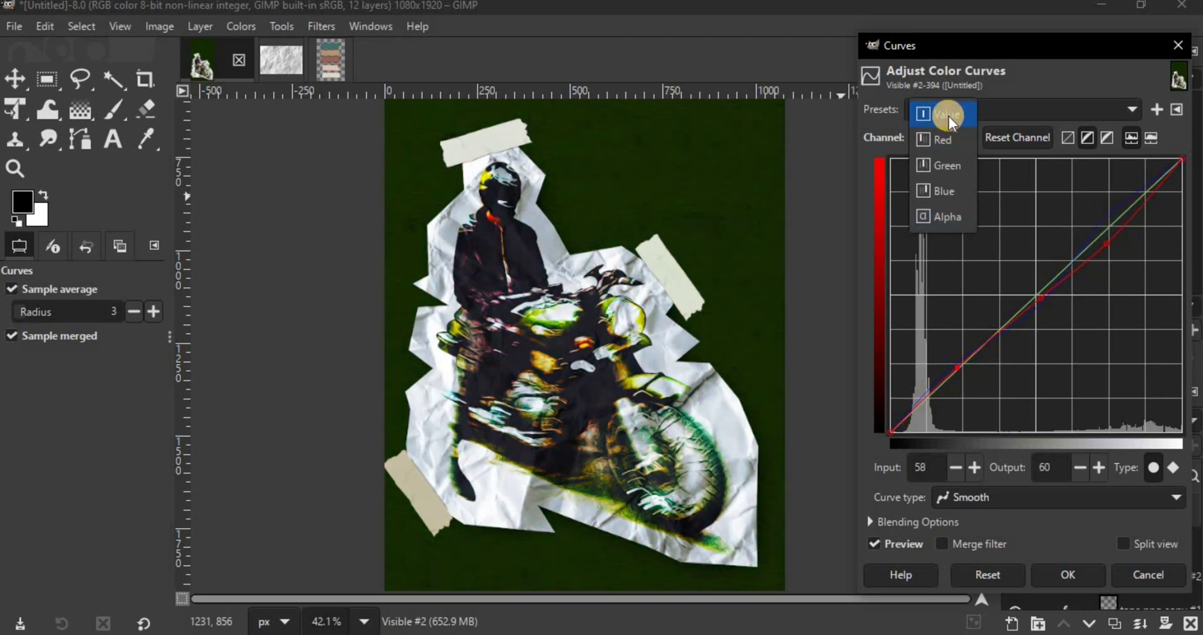
{"action": "left_click", "coordinate": [945, 116]}
{"action": "left_click_drag", "start_coordinate": [1042, 298], "coordinate": [1064, 307]}
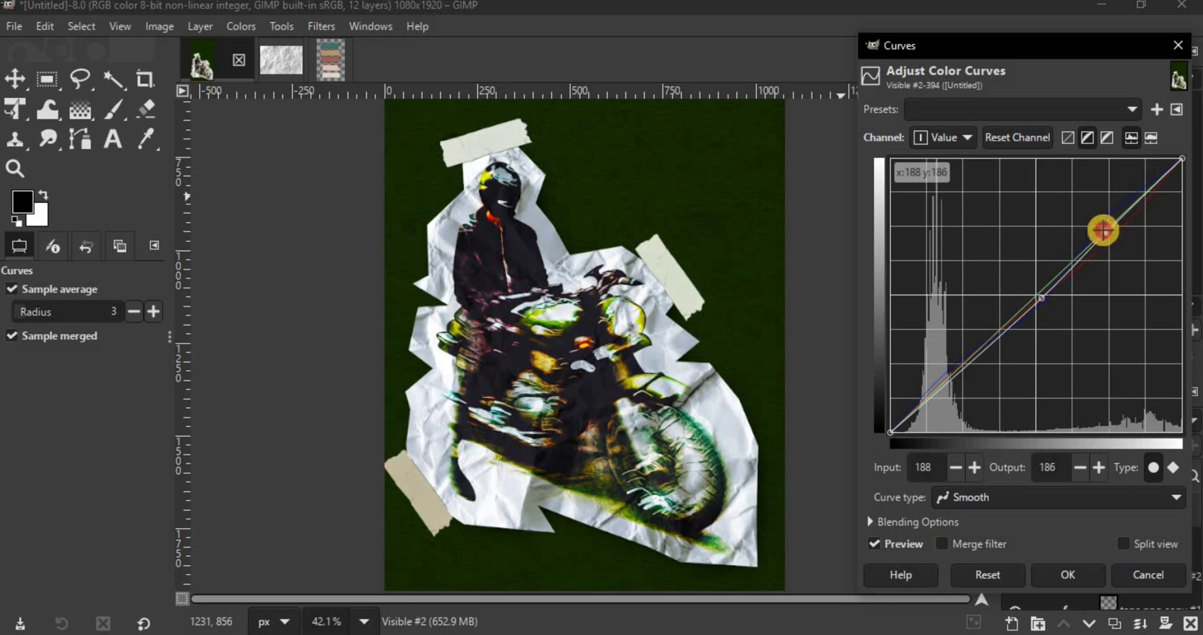
{"action": "left_click_drag", "start_coordinate": [948, 364], "coordinate": [960, 371]}
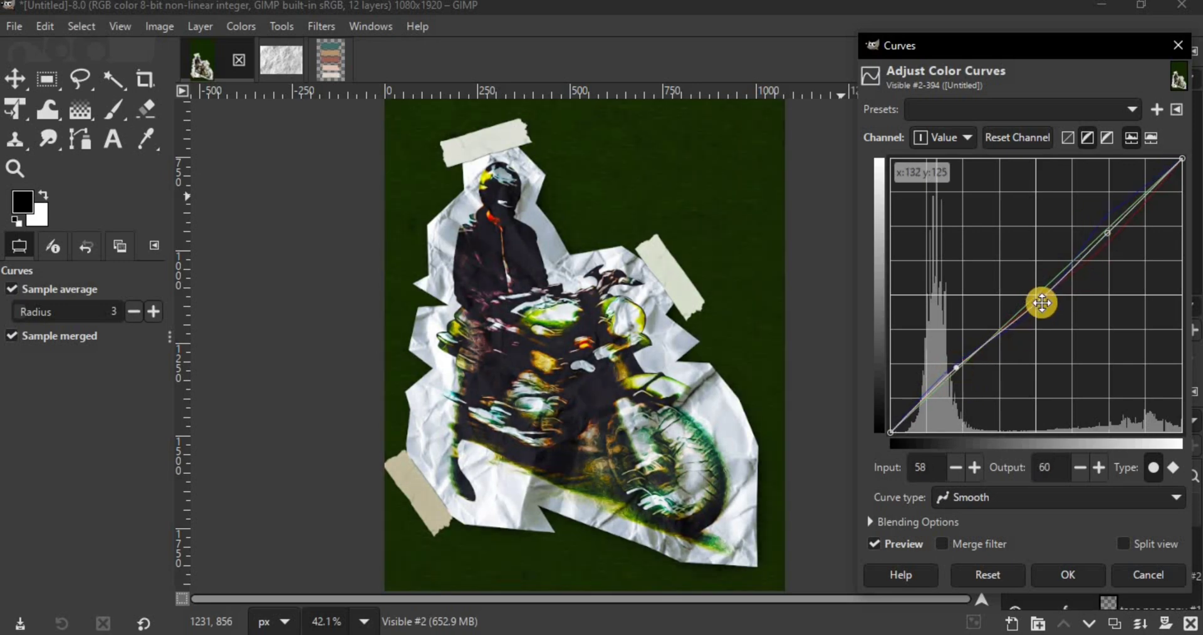
{"action": "left_click", "coordinate": [1043, 567]}
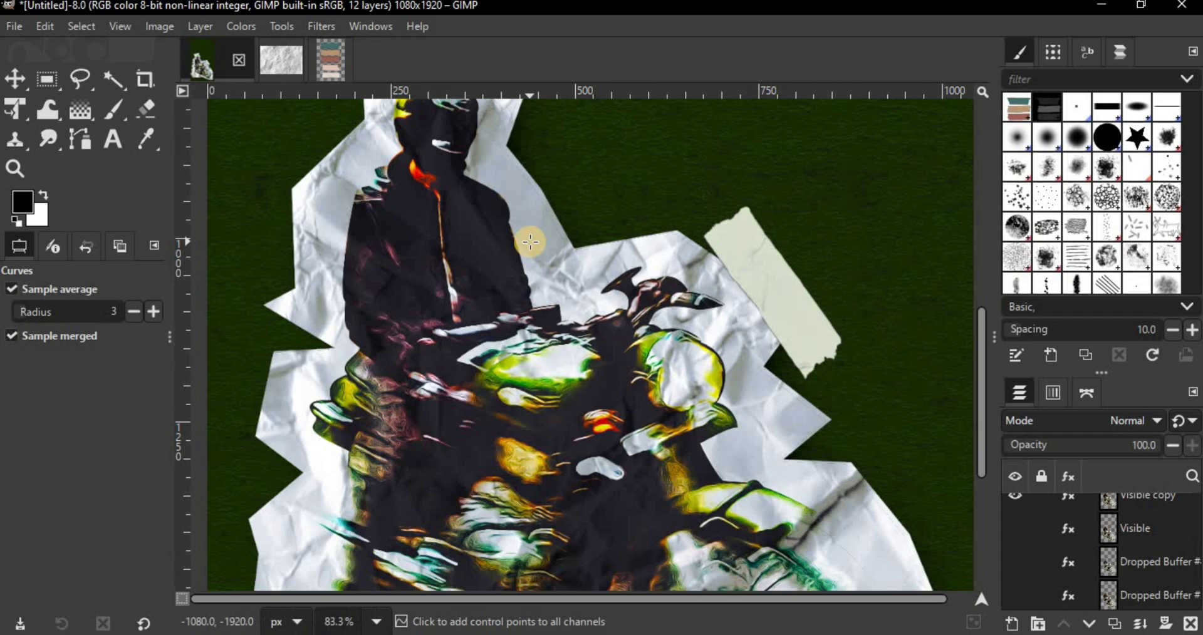
Examine the finished collage up close, checking the rider, motorcycle, crumpled paper and tape strips
{"action": "scroll", "coordinate": [563, 461], "scroll_direction": "down", "scroll_amount": 5}
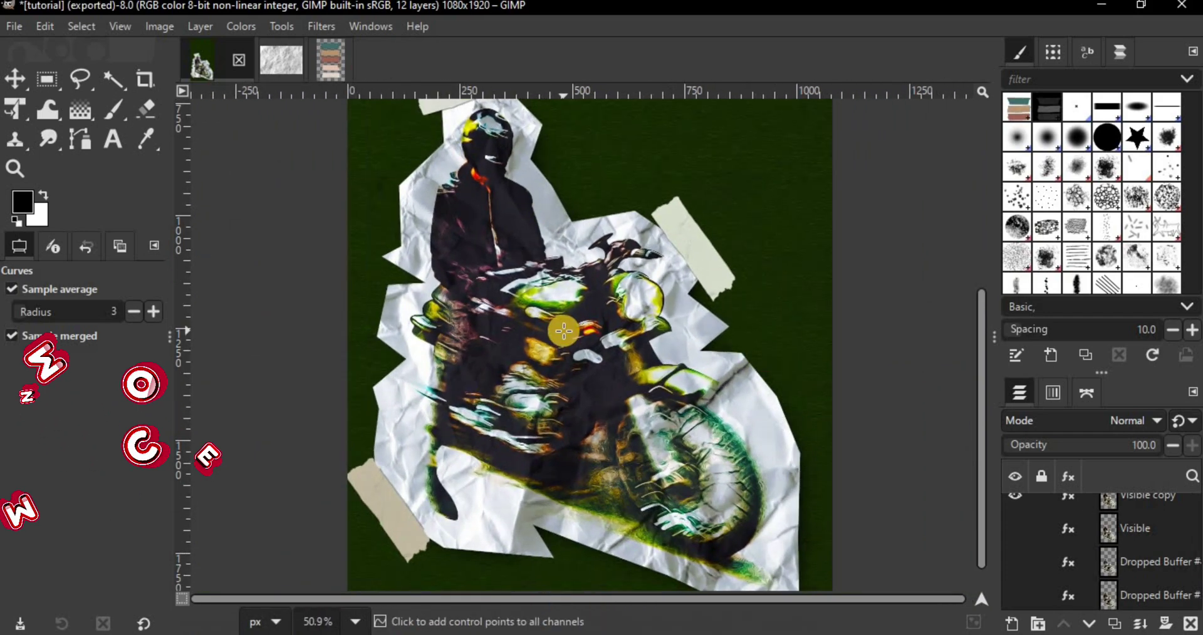
{"action": "scroll", "coordinate": [558, 325], "scroll_direction": "up", "scroll_amount": 3}
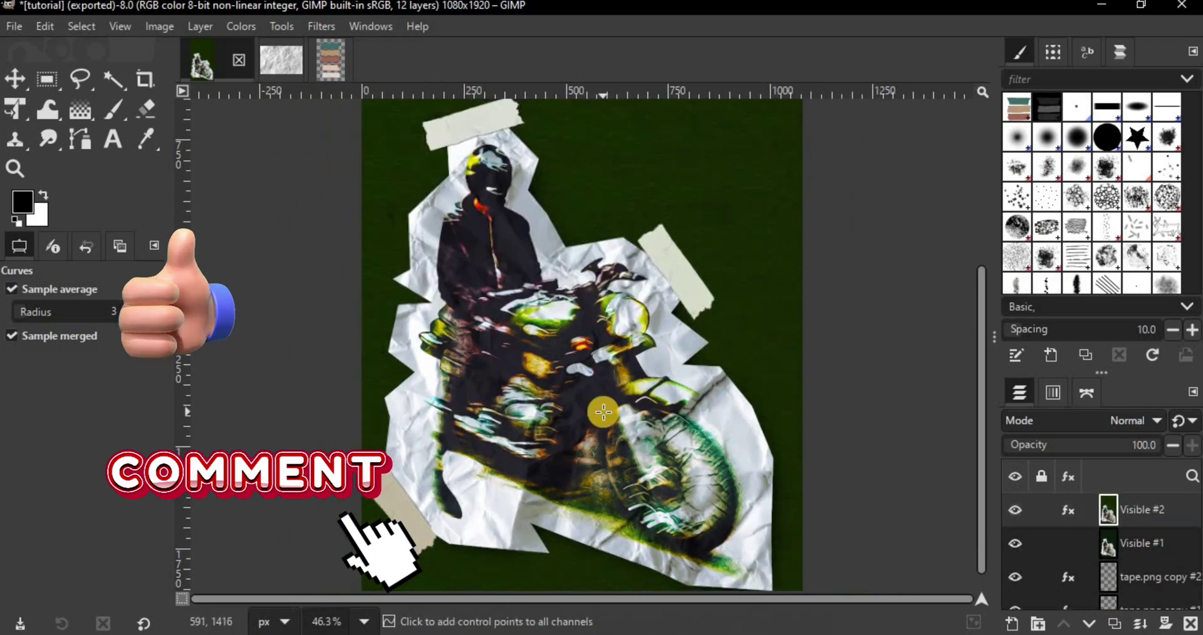
{"action": "scroll", "coordinate": [501, 489], "scroll_direction": "up", "scroll_amount": 4}
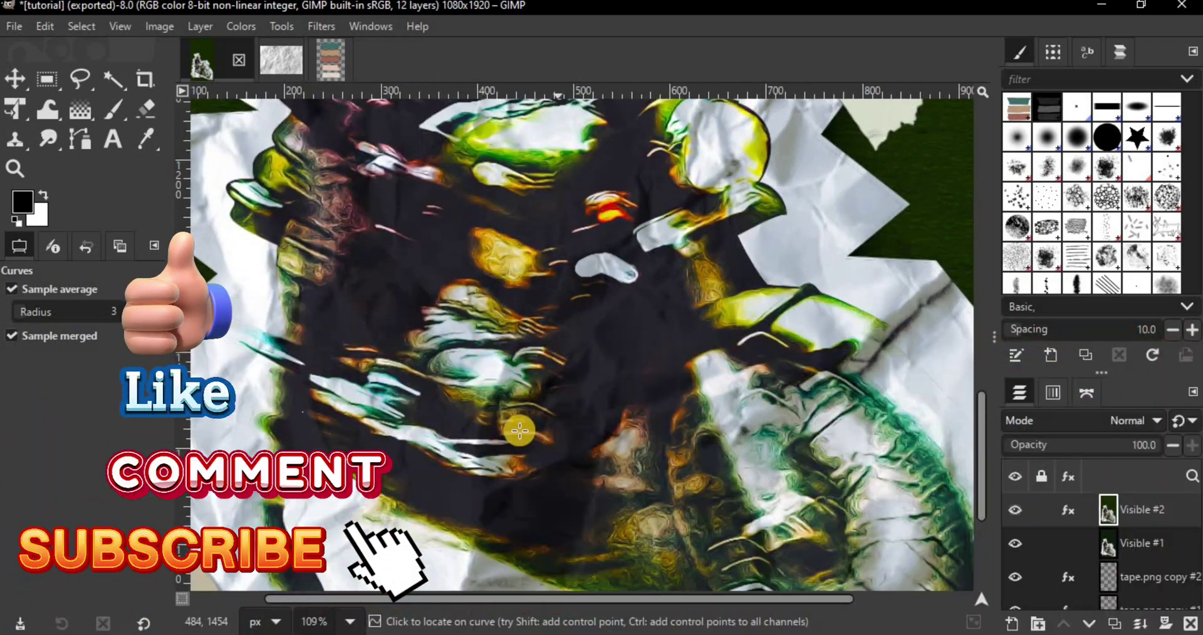
{"action": "scroll", "coordinate": [488, 539], "scroll_direction": "down", "scroll_amount": 1}
{"action": "scroll", "coordinate": [499, 512], "scroll_direction": "up", "scroll_amount": 5}
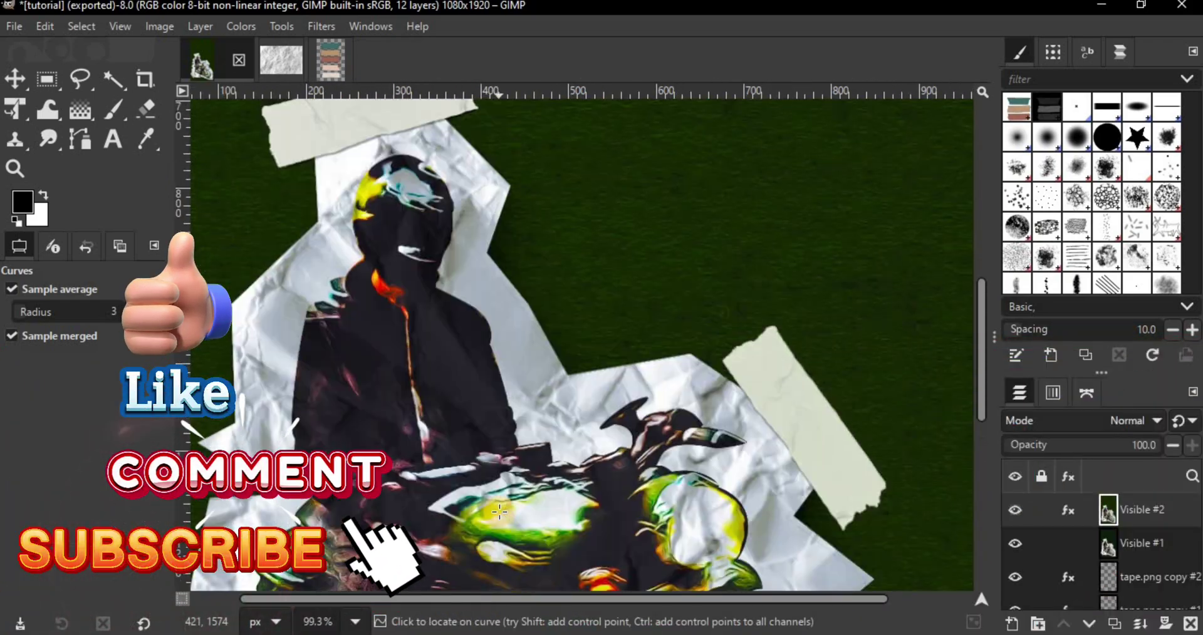
{"action": "scroll", "coordinate": [897, 419], "scroll_direction": "down", "scroll_amount": 5}
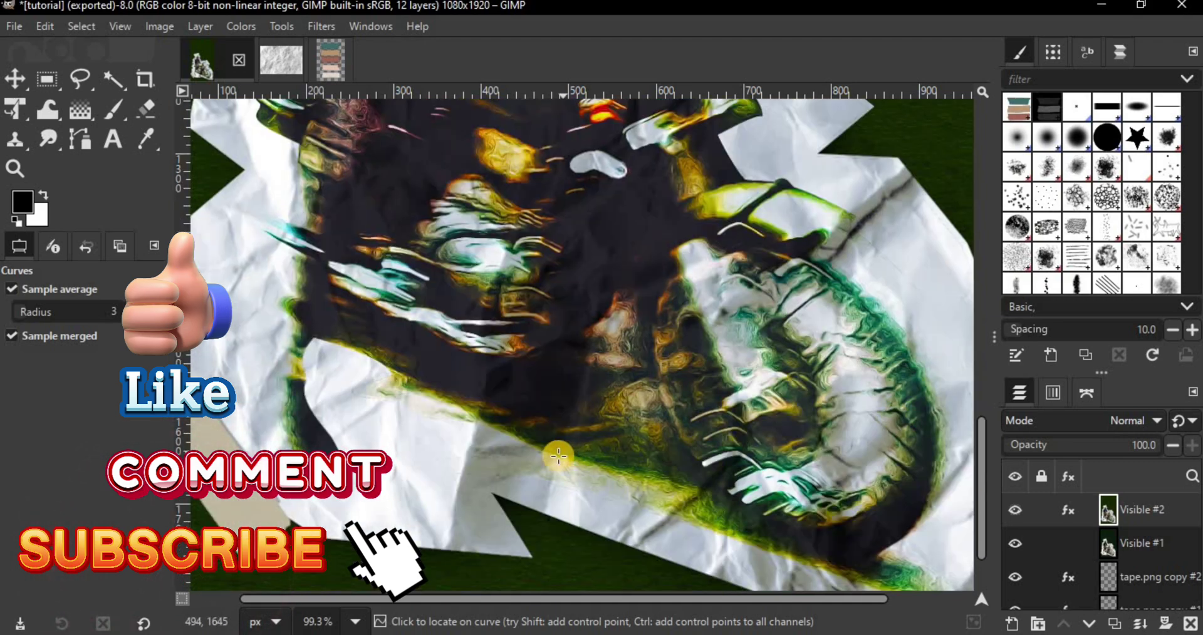
{"action": "scroll", "coordinate": [459, 487], "scroll_direction": "down", "scroll_amount": 3}
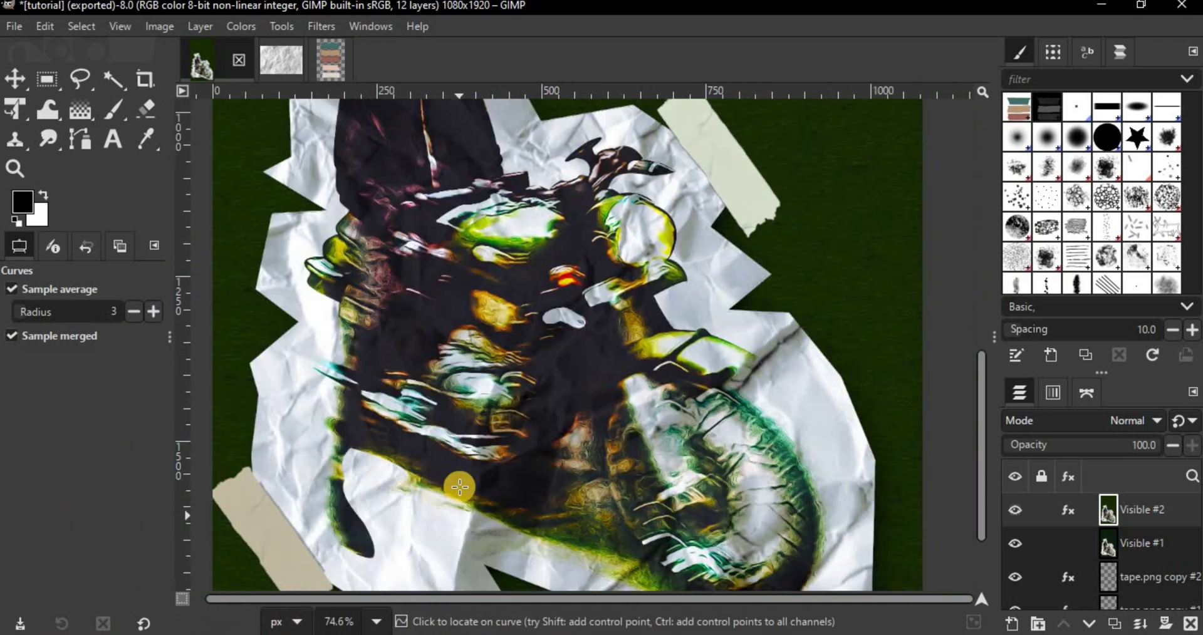